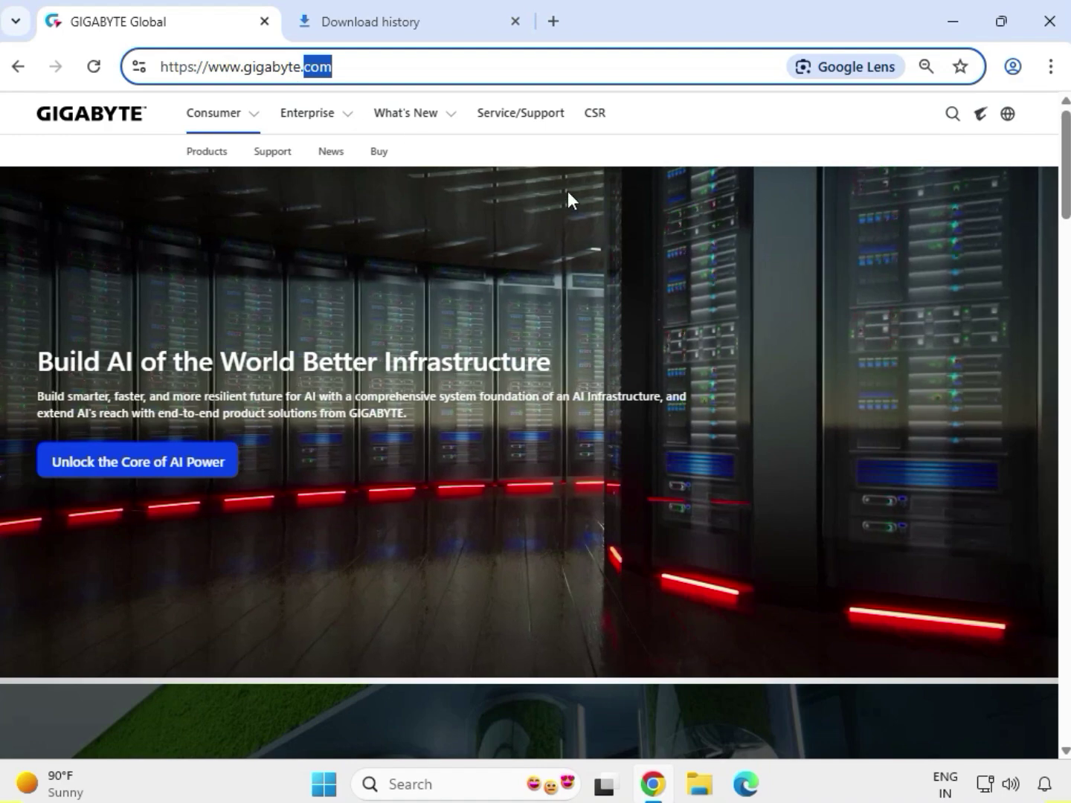
click(440, 62)
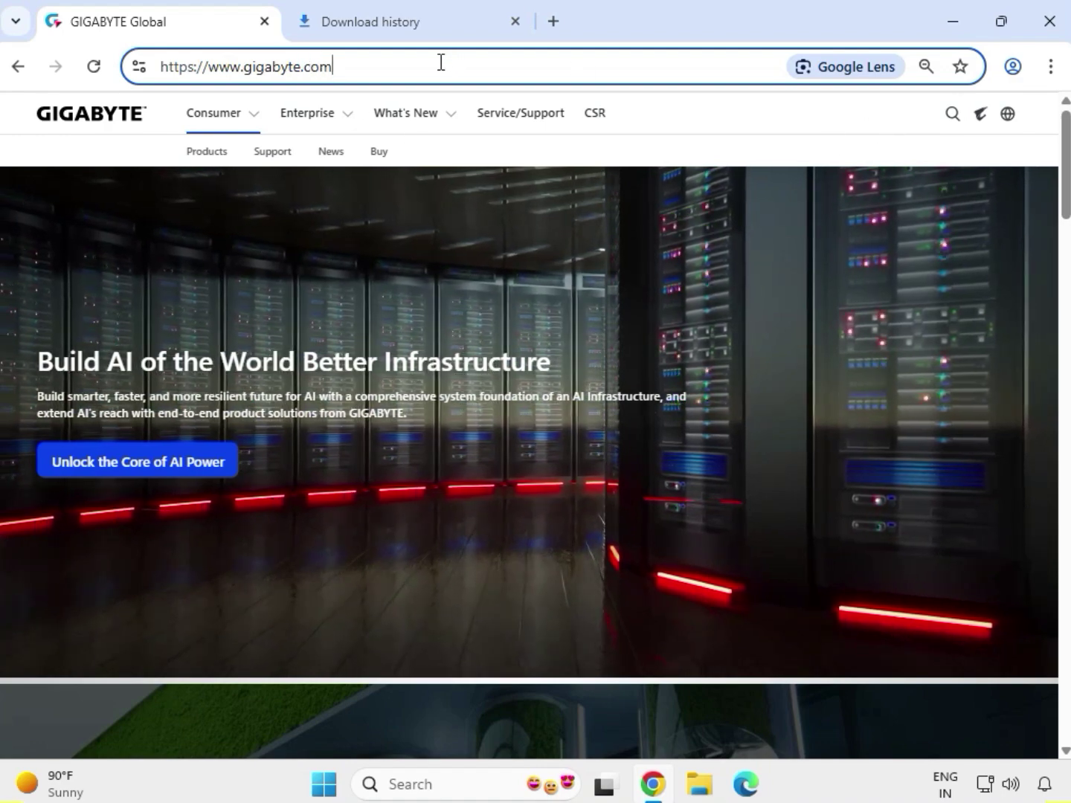
key(ctrl+shift+Left)
key(ctrl+shift+Left)
key(ctrl+shift+Left)
key(ctrl+shift+Left)
key(ctrl+shift+Left)
key(shift+Left)
key(shift+Left)
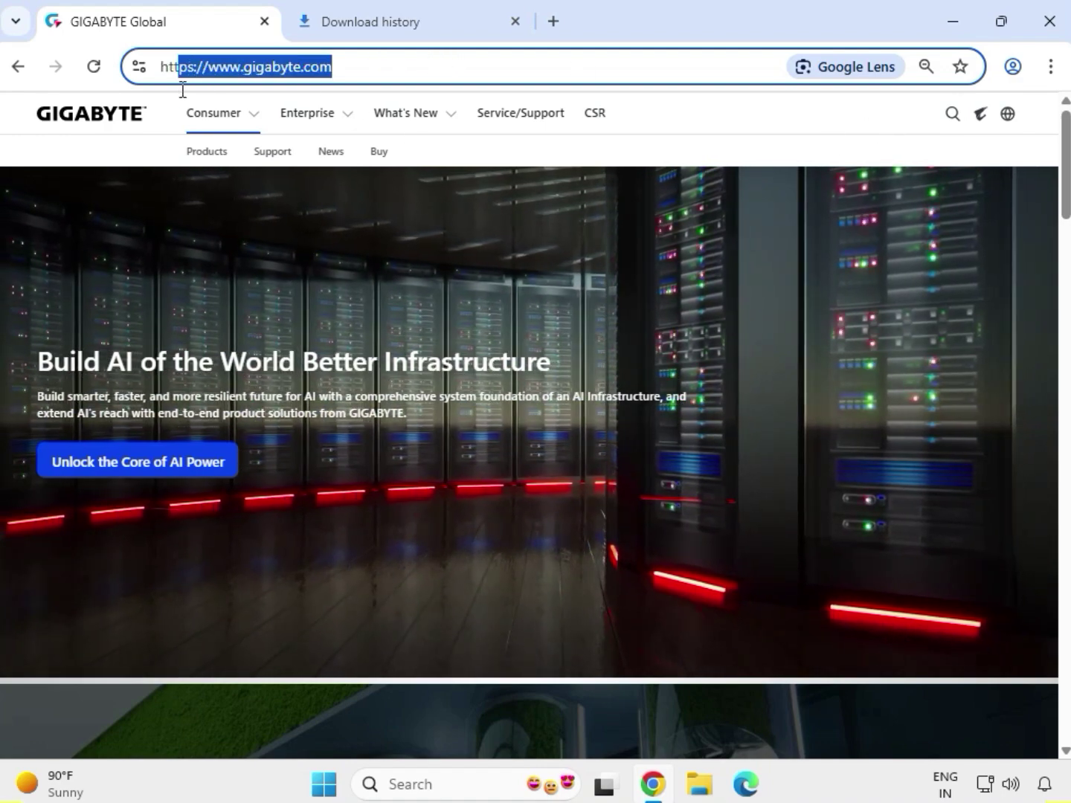
Step: Search the GIGABYTE site for "H470 HD3"
click(951, 116)
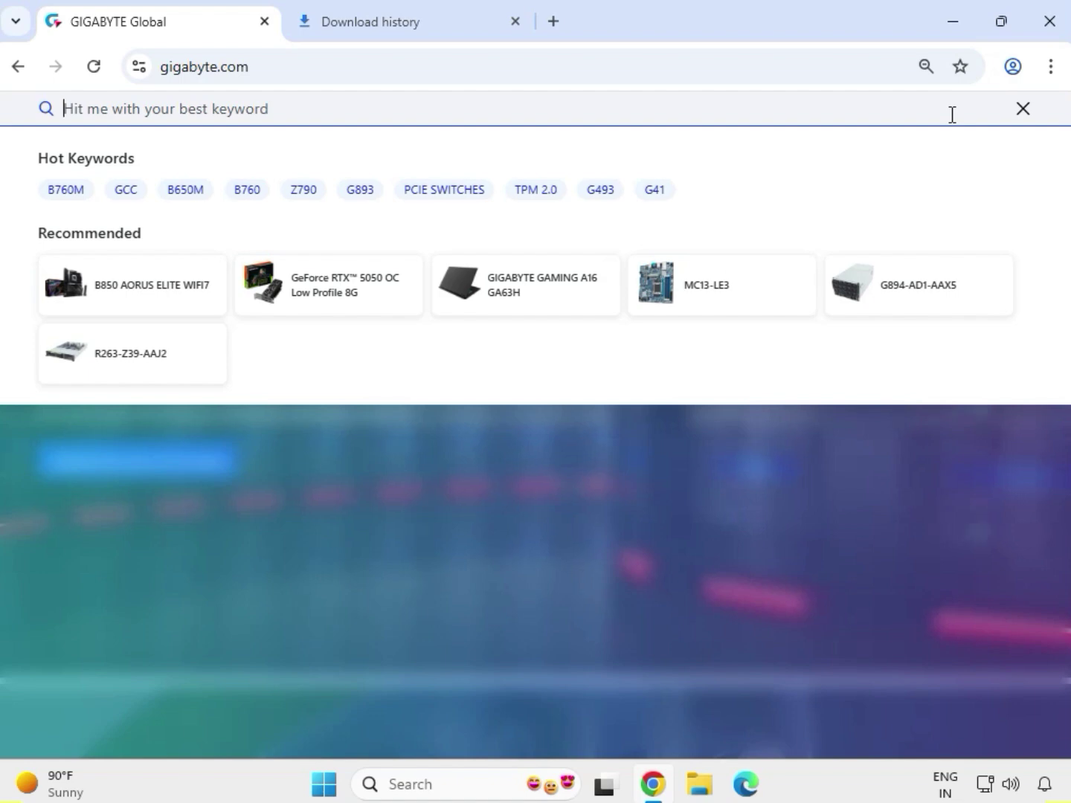
text(H470 H)
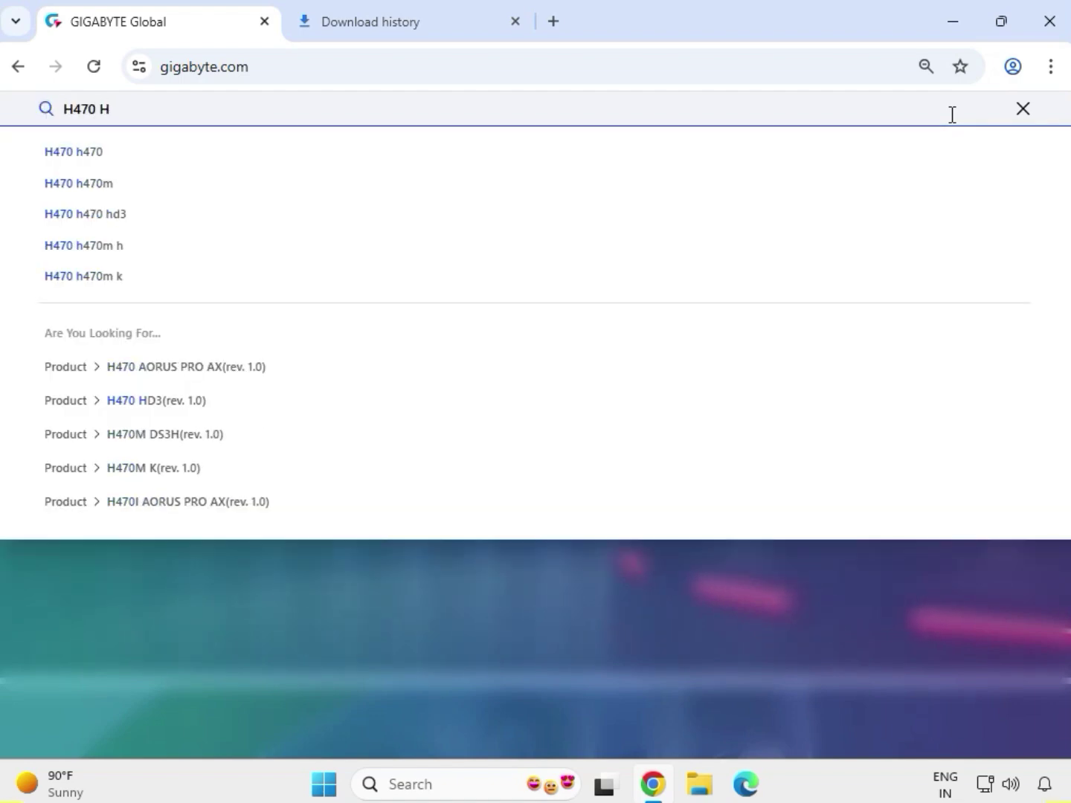
text(D3)
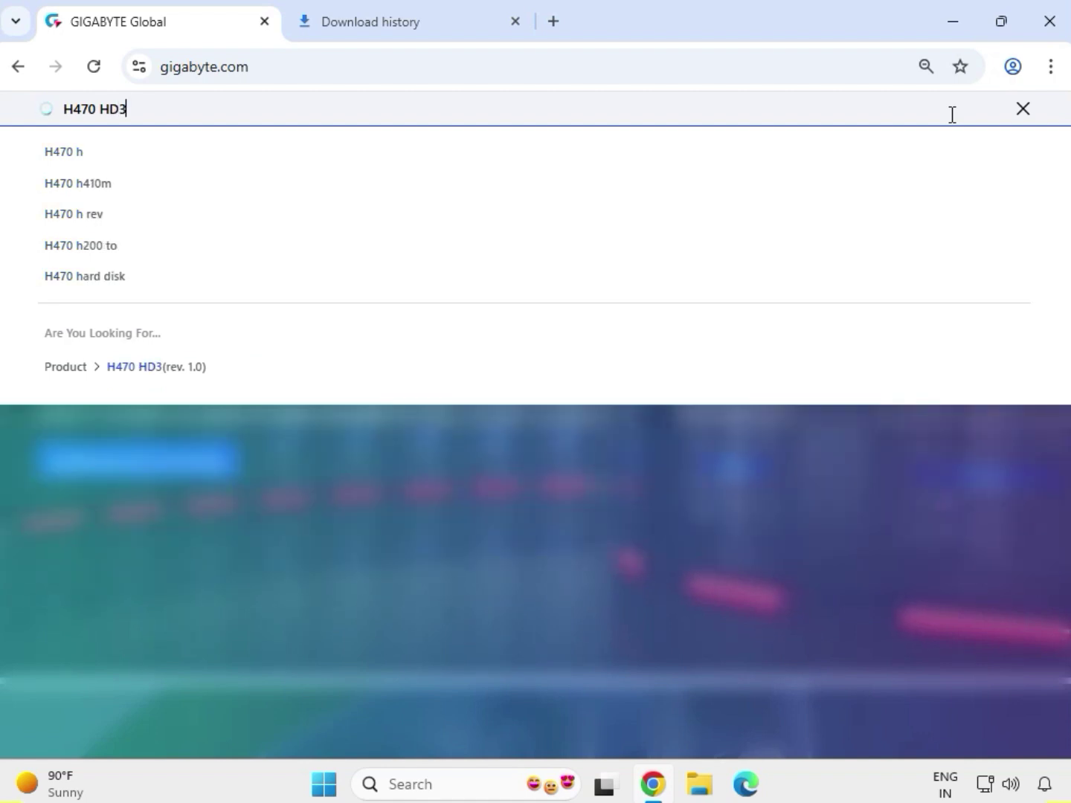
key(Return)
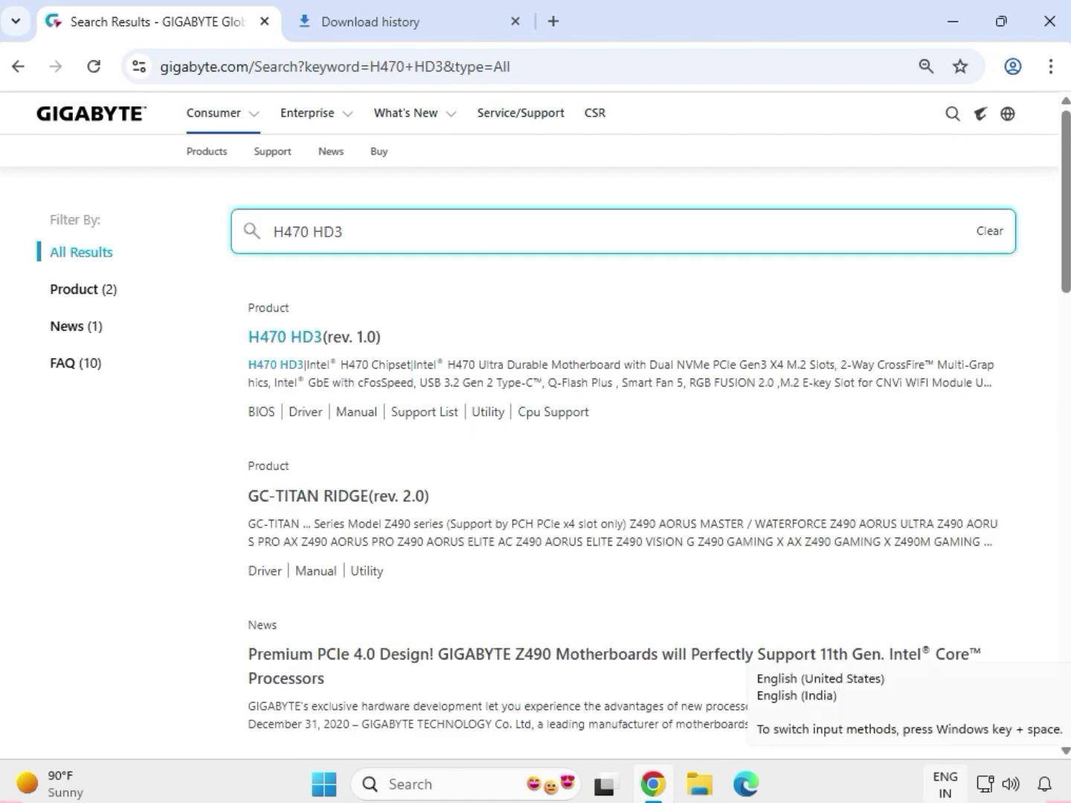
Step: Filter the search results to products and open the support downloads of the H470 HD3 (rev. 1.0) motherboard
click(85, 292)
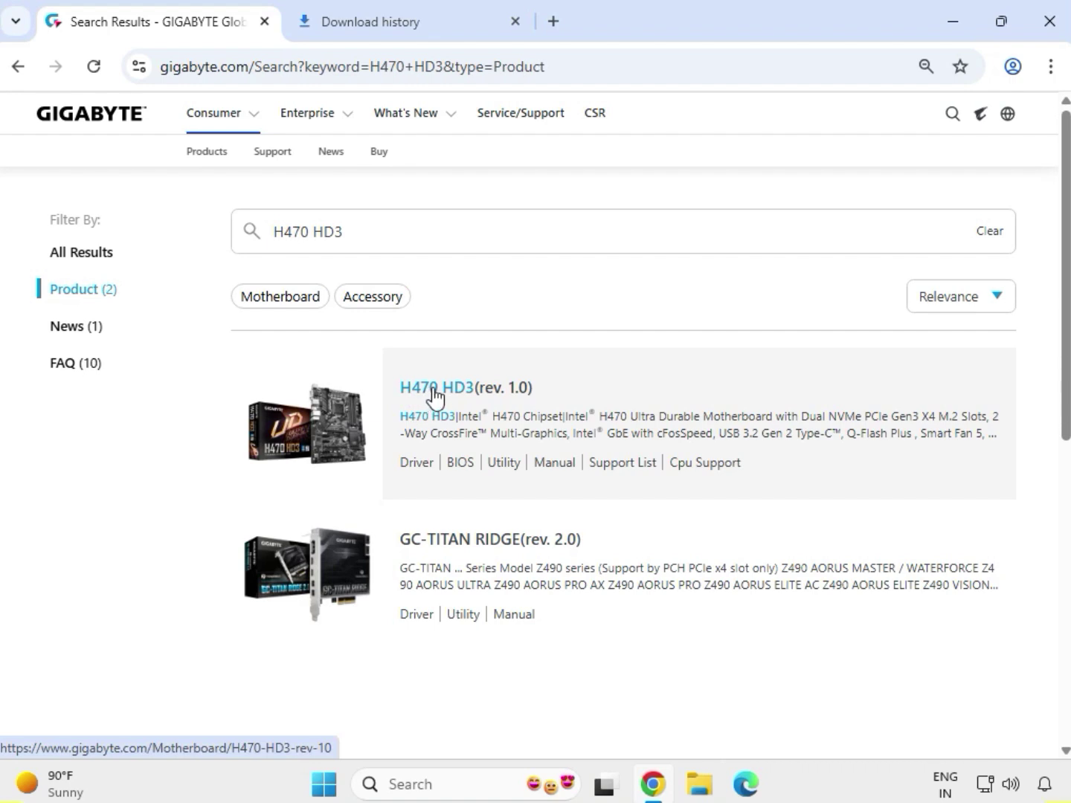
click(436, 395)
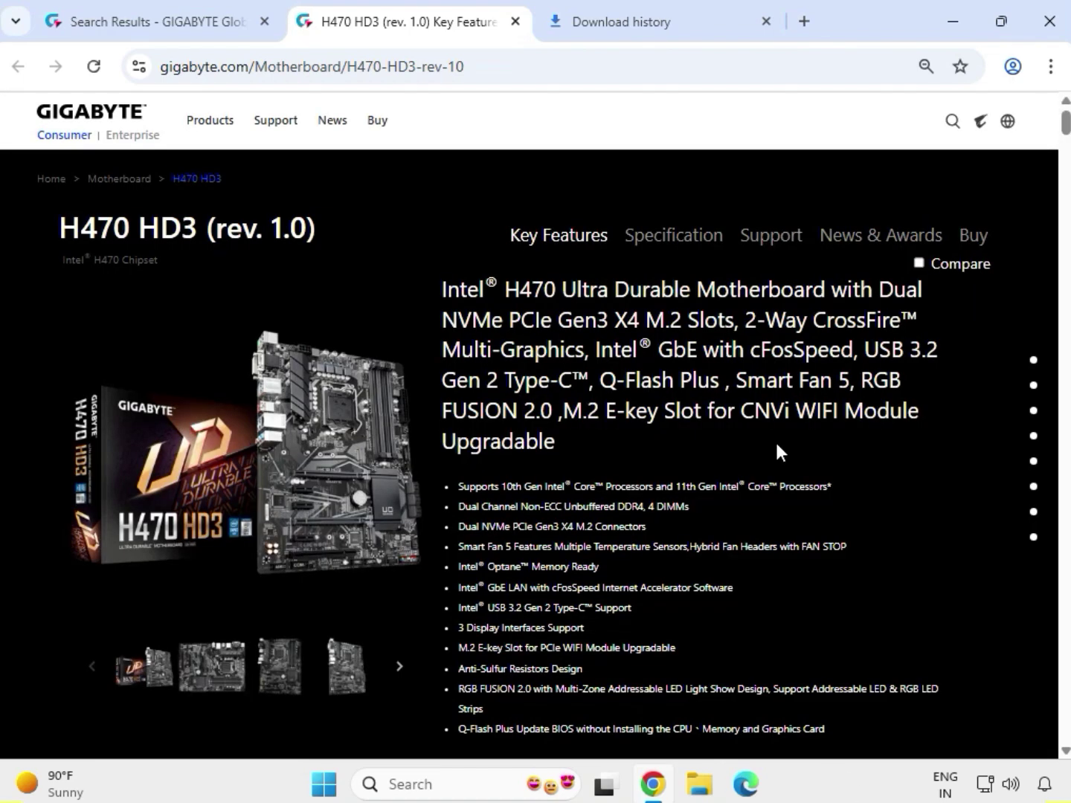
click(770, 235)
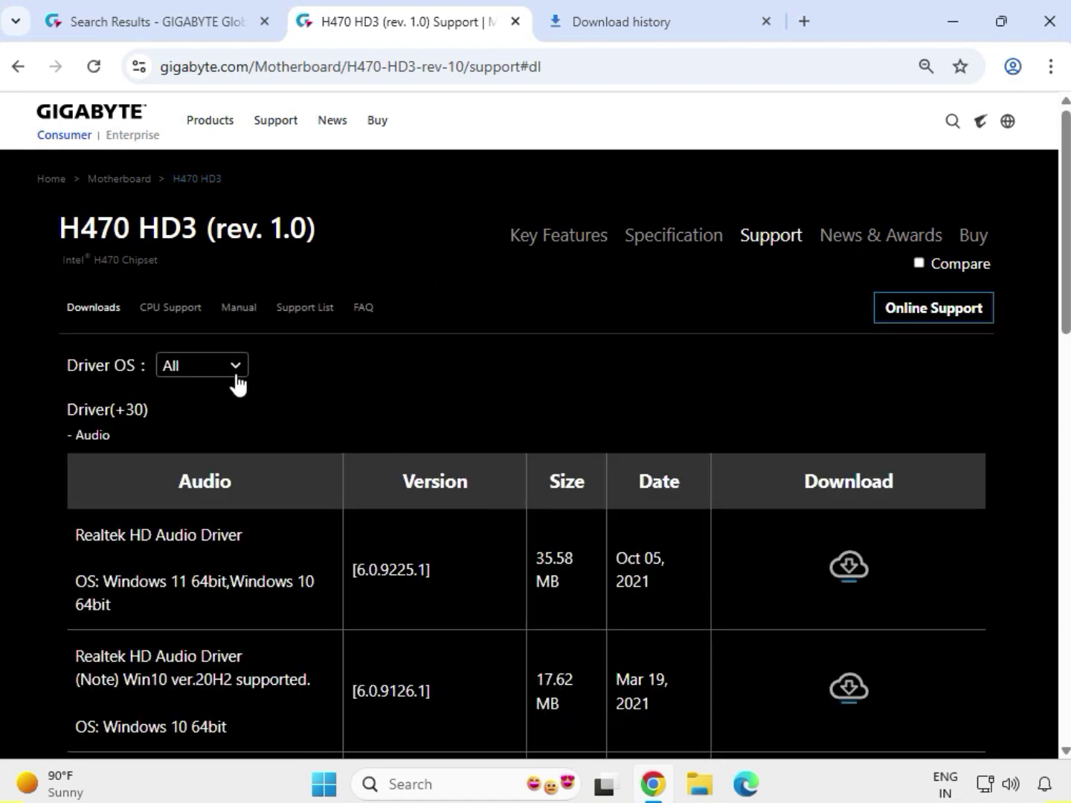
Step: Set the driver OS to Windows 11 64bit and download the Realtek HD Audio Driver
click(236, 381)
click(243, 395)
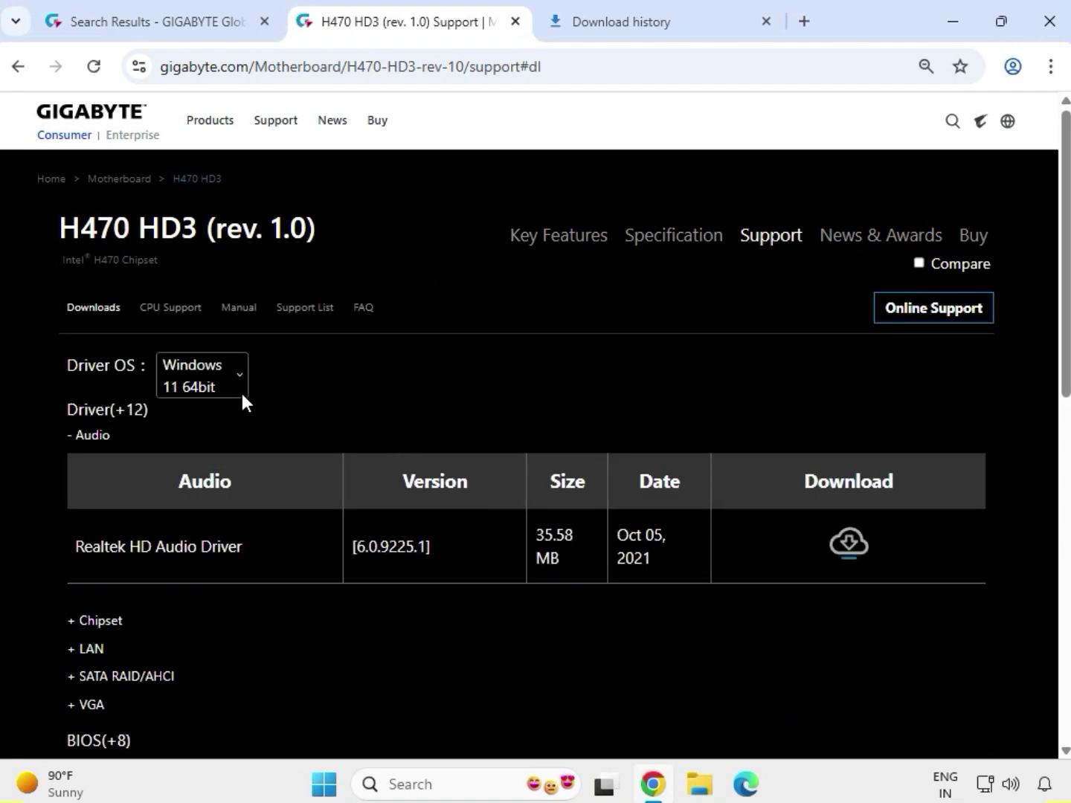
drag(121, 436, 74, 432)
drag(68, 543, 849, 546)
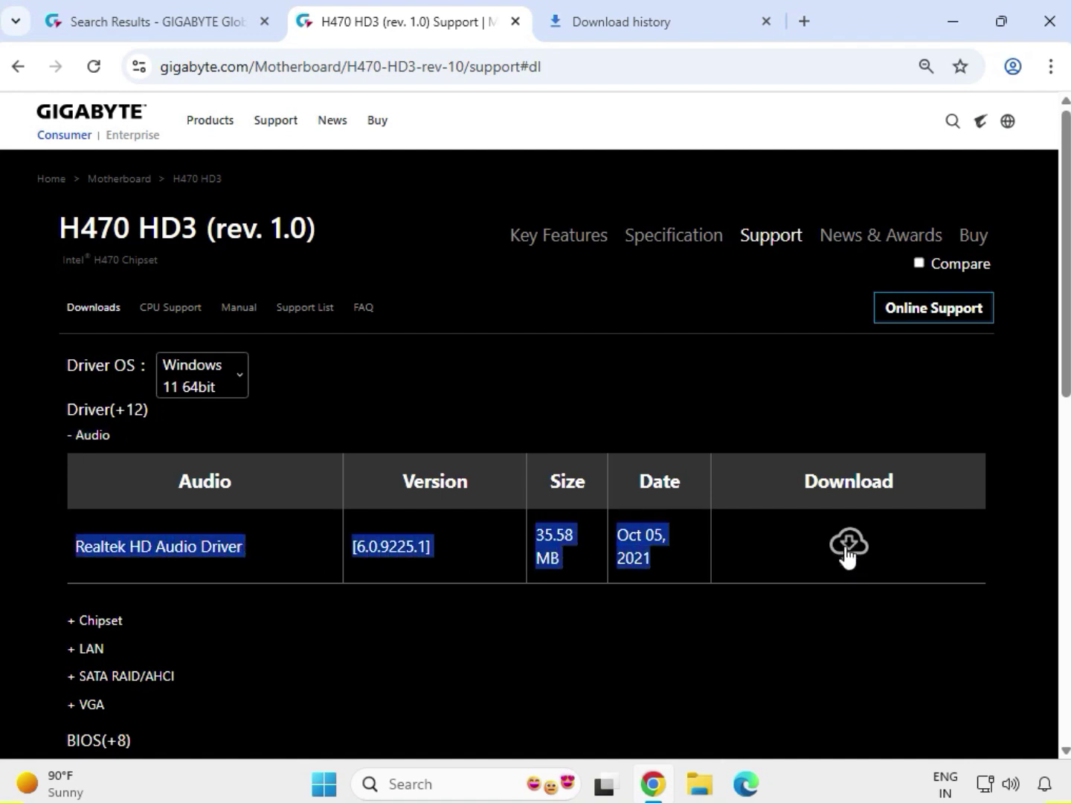
click(848, 546)
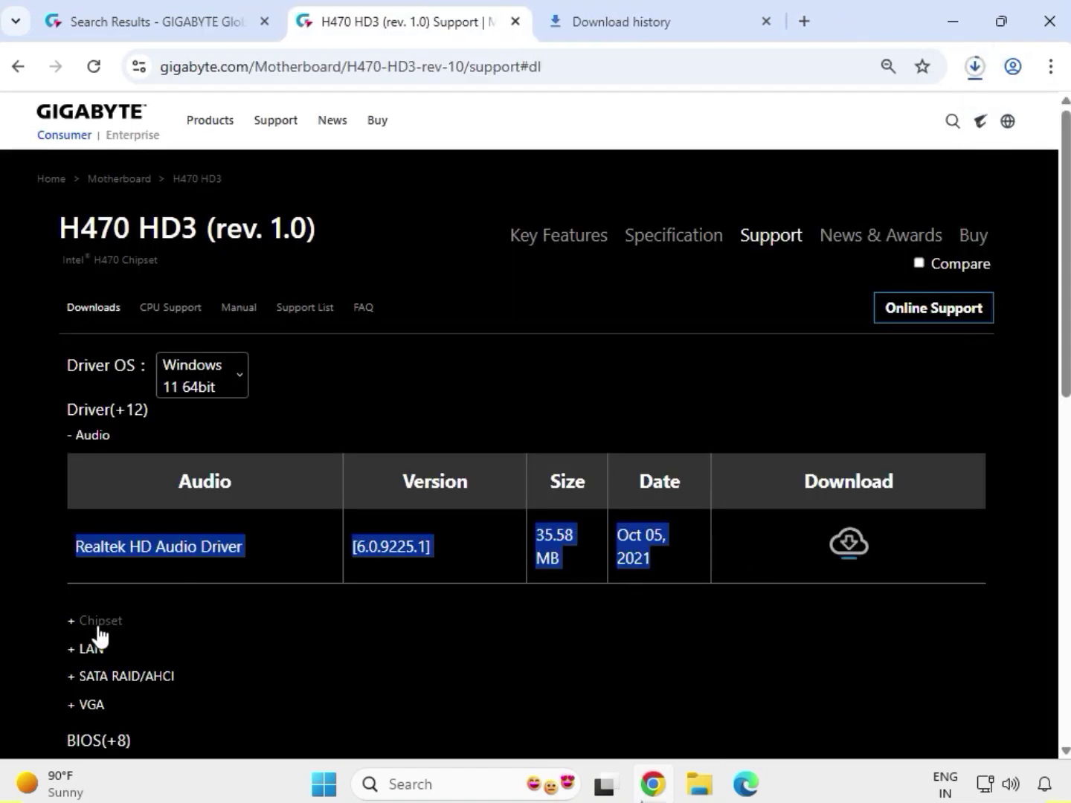
Step: Expand the Chipset drivers and download Intel Management Engine Firmware version 2120.100.0.1085
drag(128, 618, 81, 620)
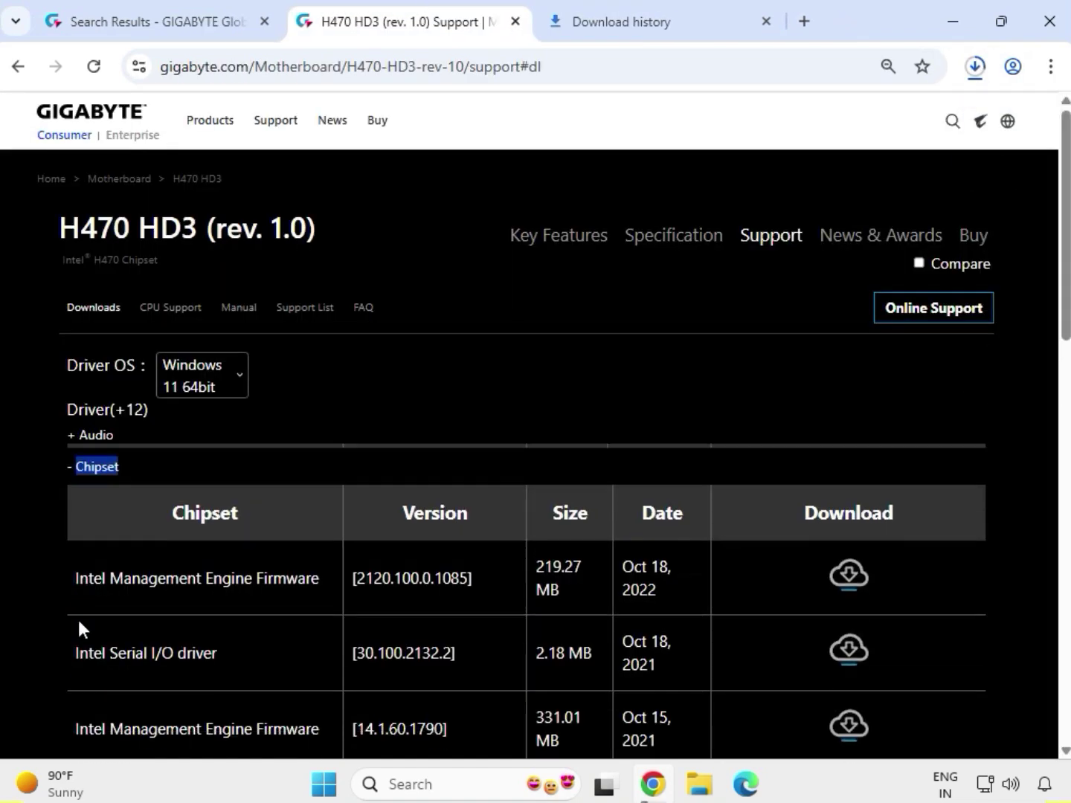
scroll(77, 622, down, 1)
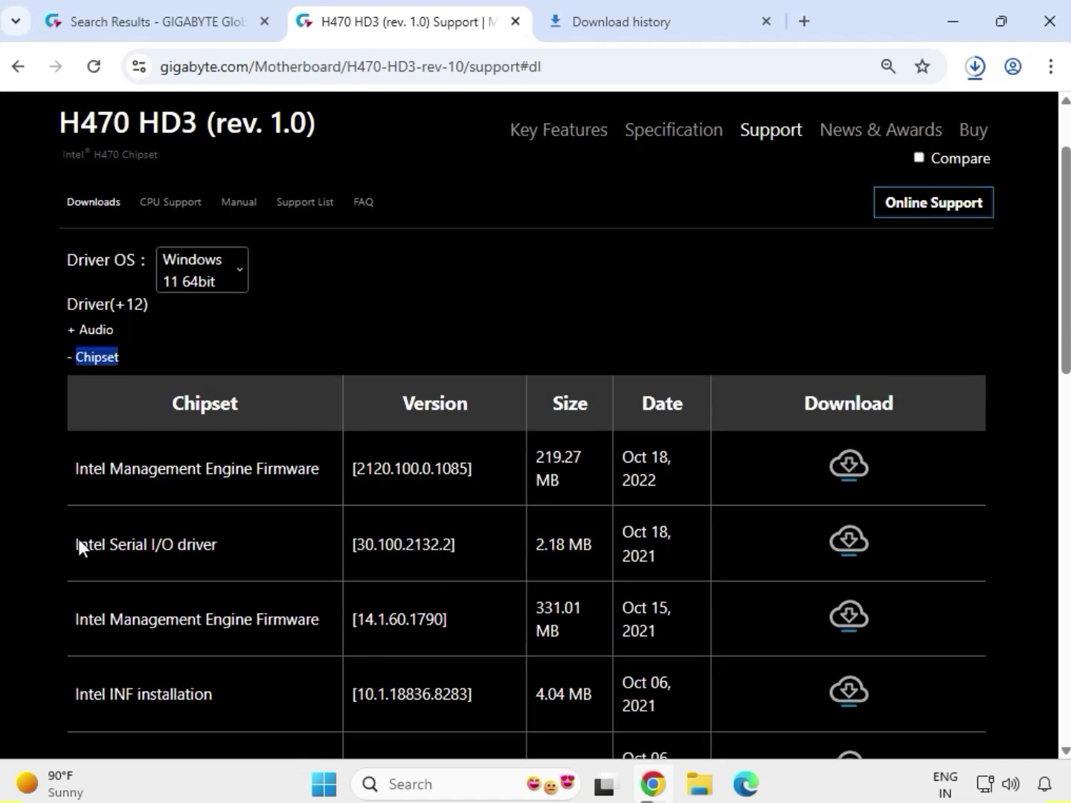
drag(75, 469, 303, 473)
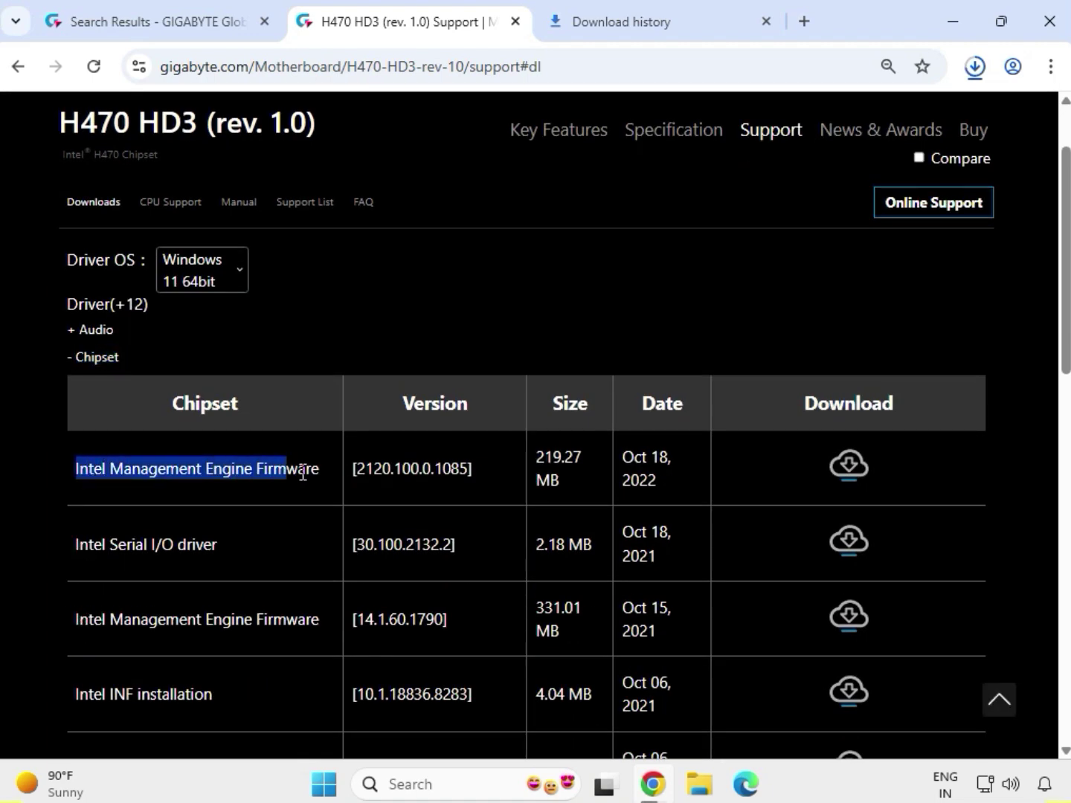
click(850, 463)
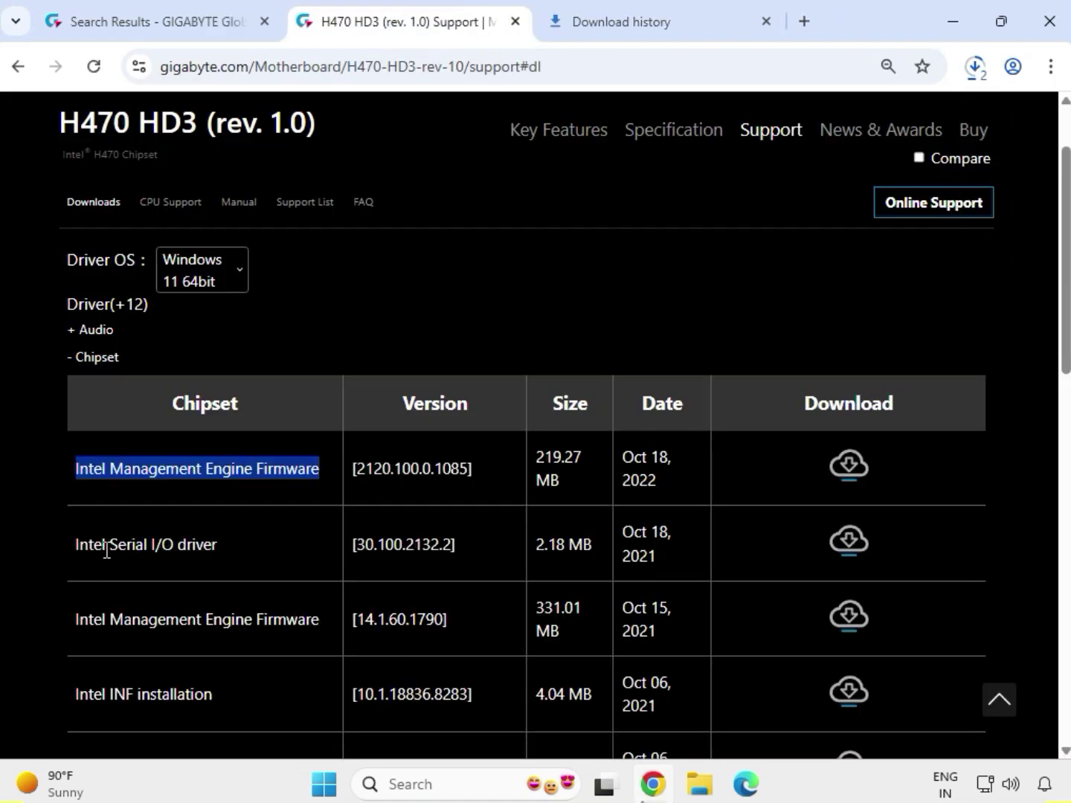
Step: Download the Intel Serial I/O driver dated Oct 18, 2021 and Intel INF installation version 10.1.18836.8283
drag(106, 551, 233, 556)
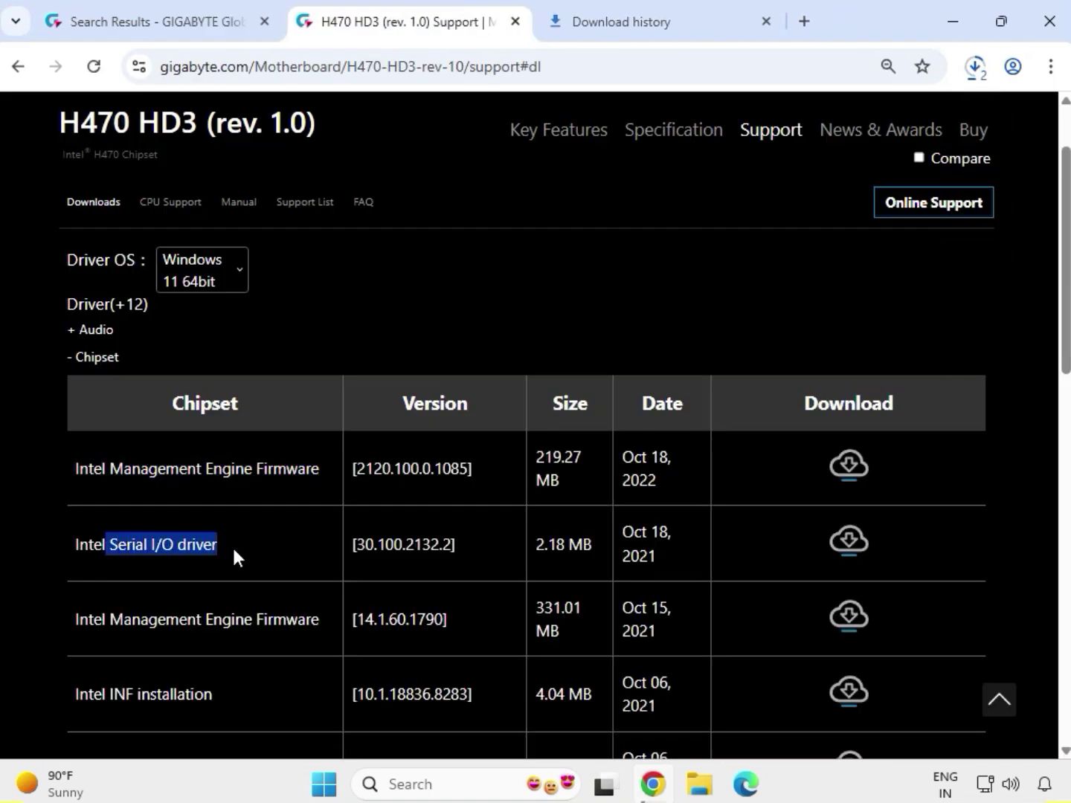
click(849, 551)
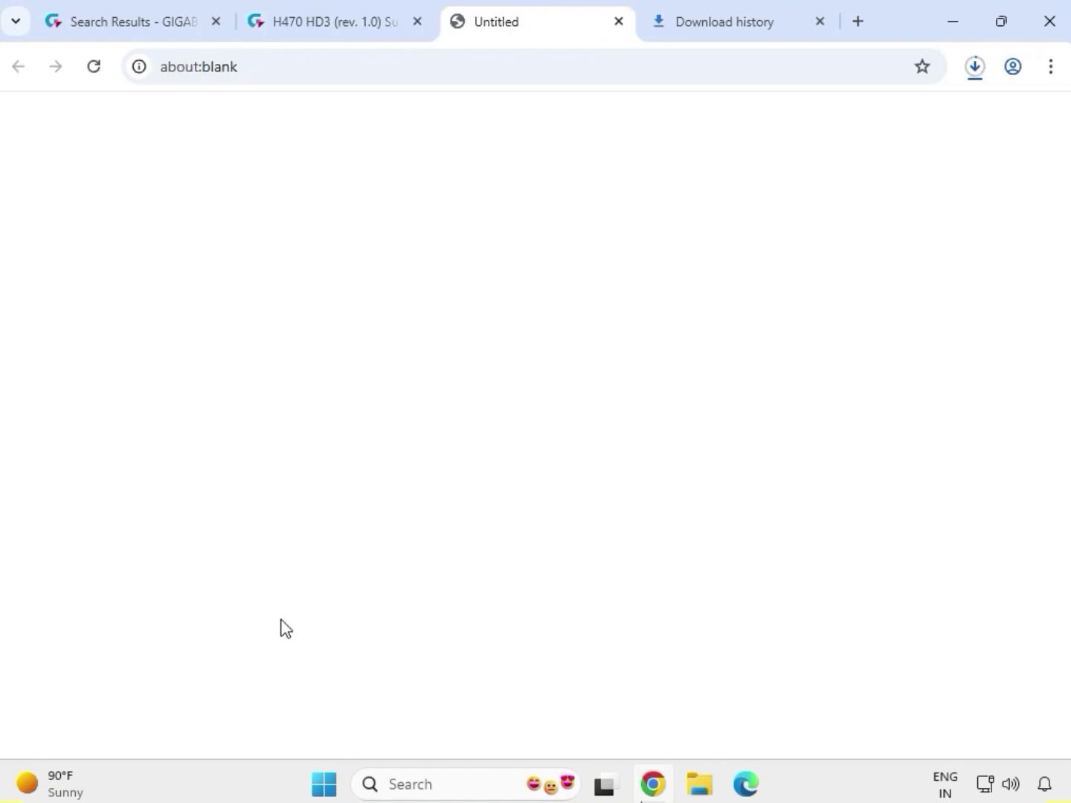
scroll(75, 718, down, 2)
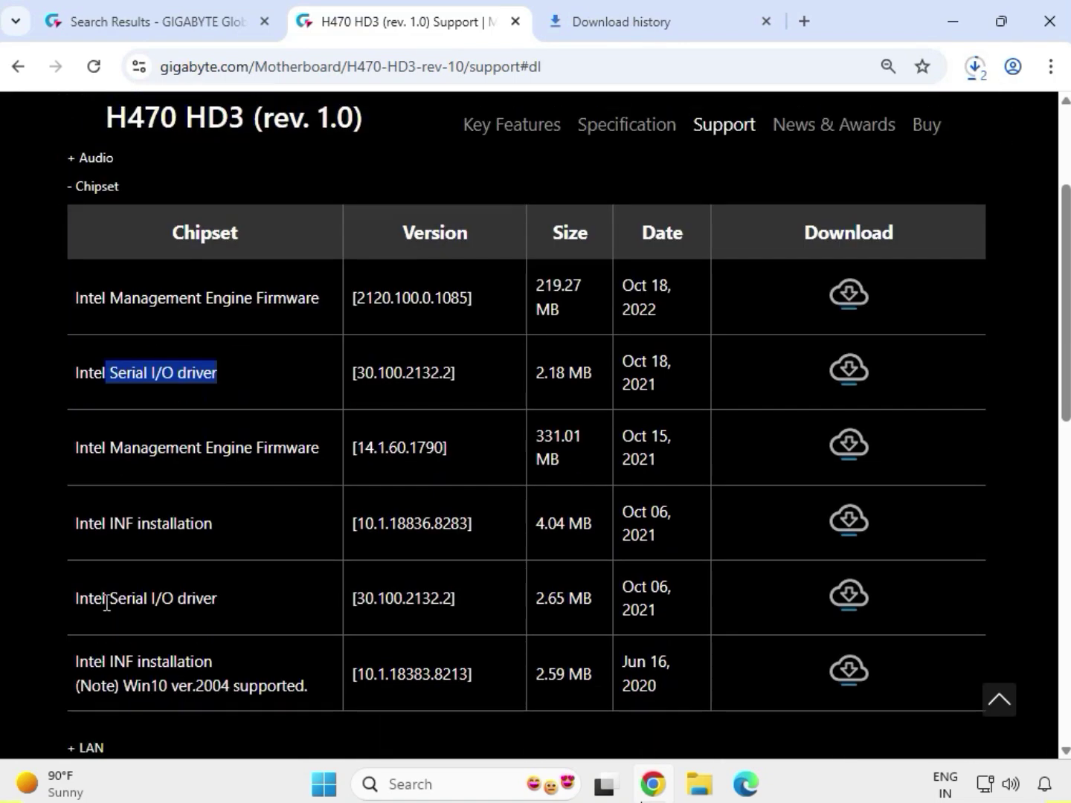
drag(109, 525, 214, 530)
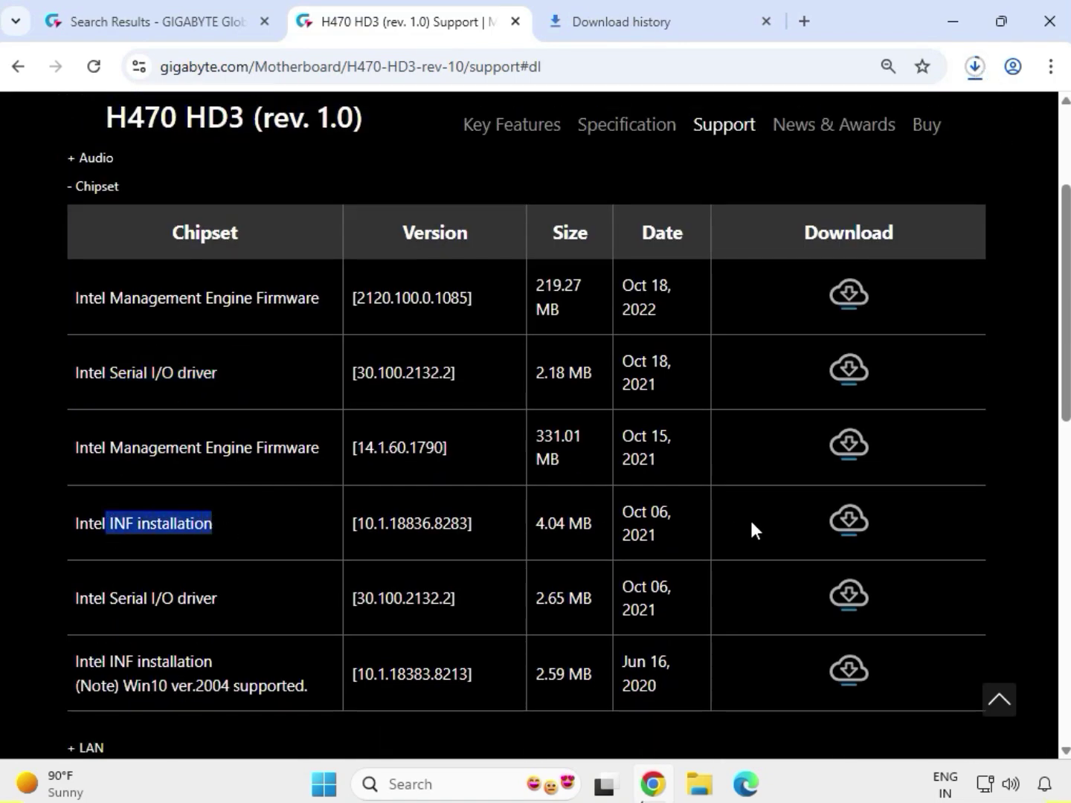
click(854, 518)
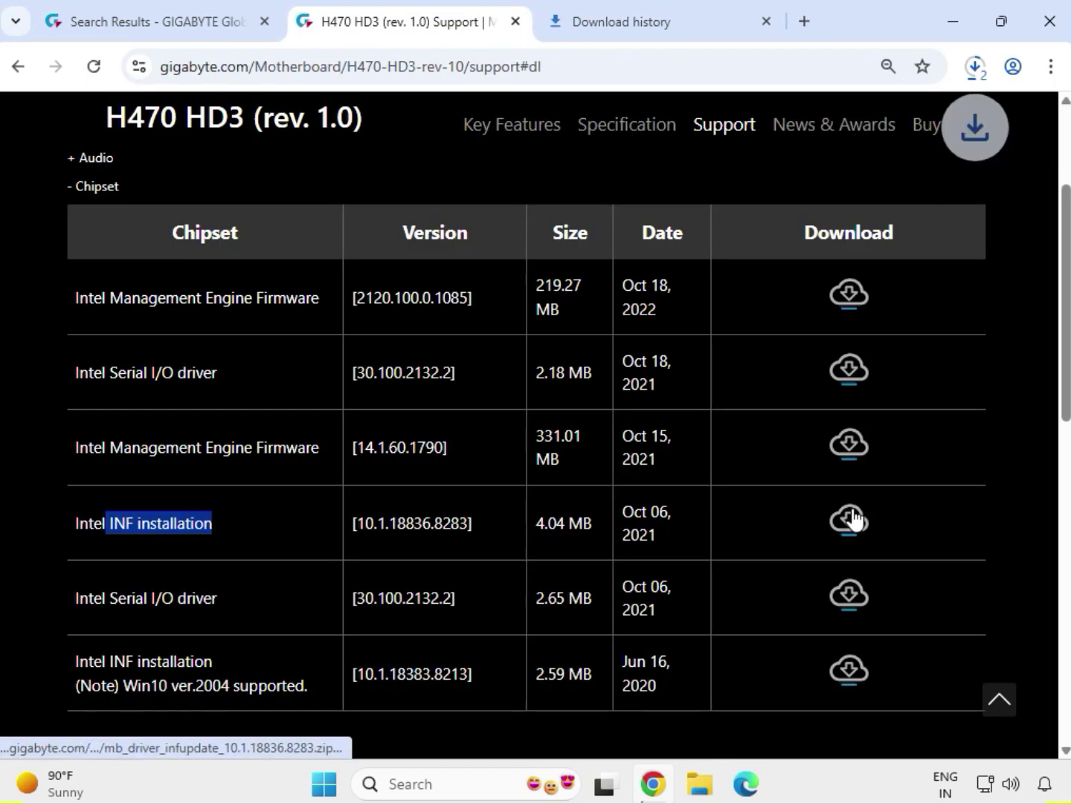
Step: Expand the LAN drivers and download the Intel LAN Driver version 26.2
scroll(508, 609, down, 3)
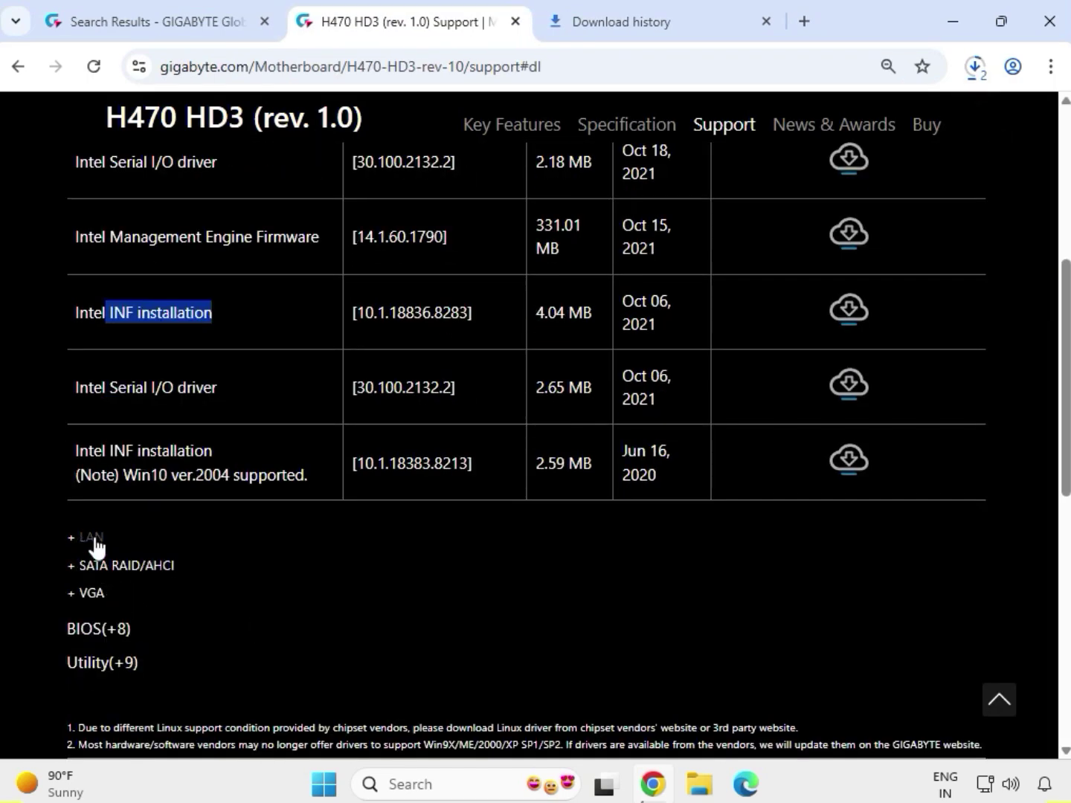
click(95, 538)
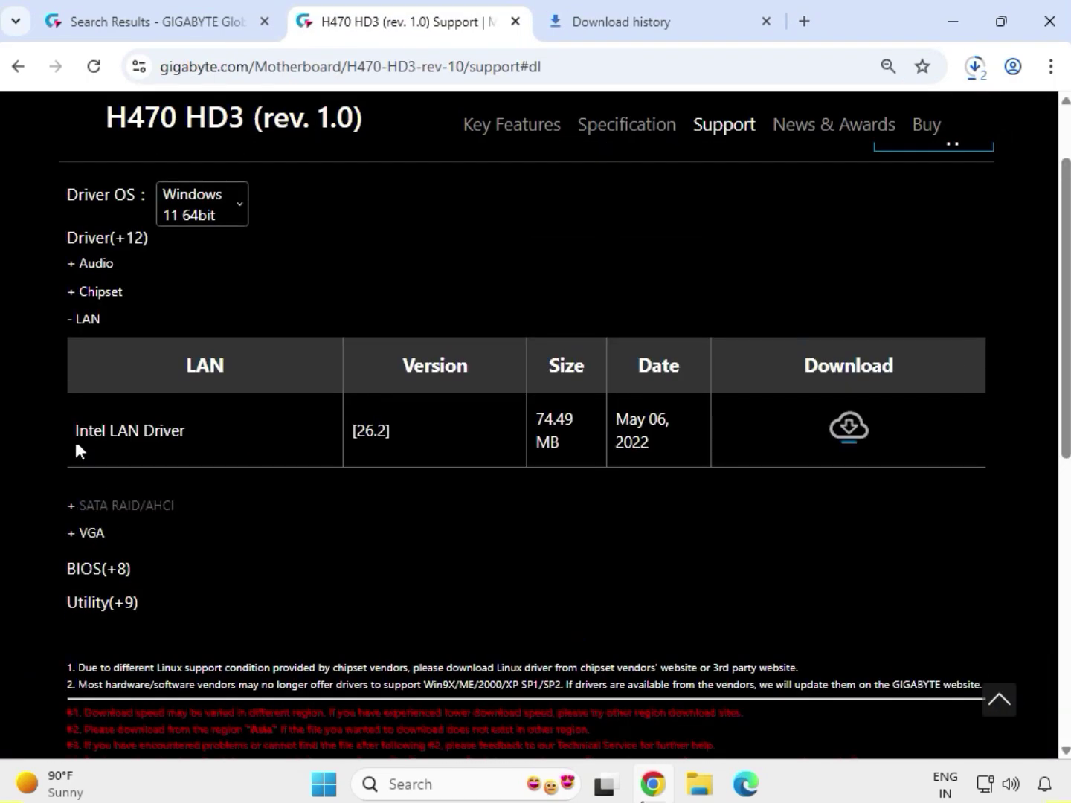
drag(70, 437, 802, 451)
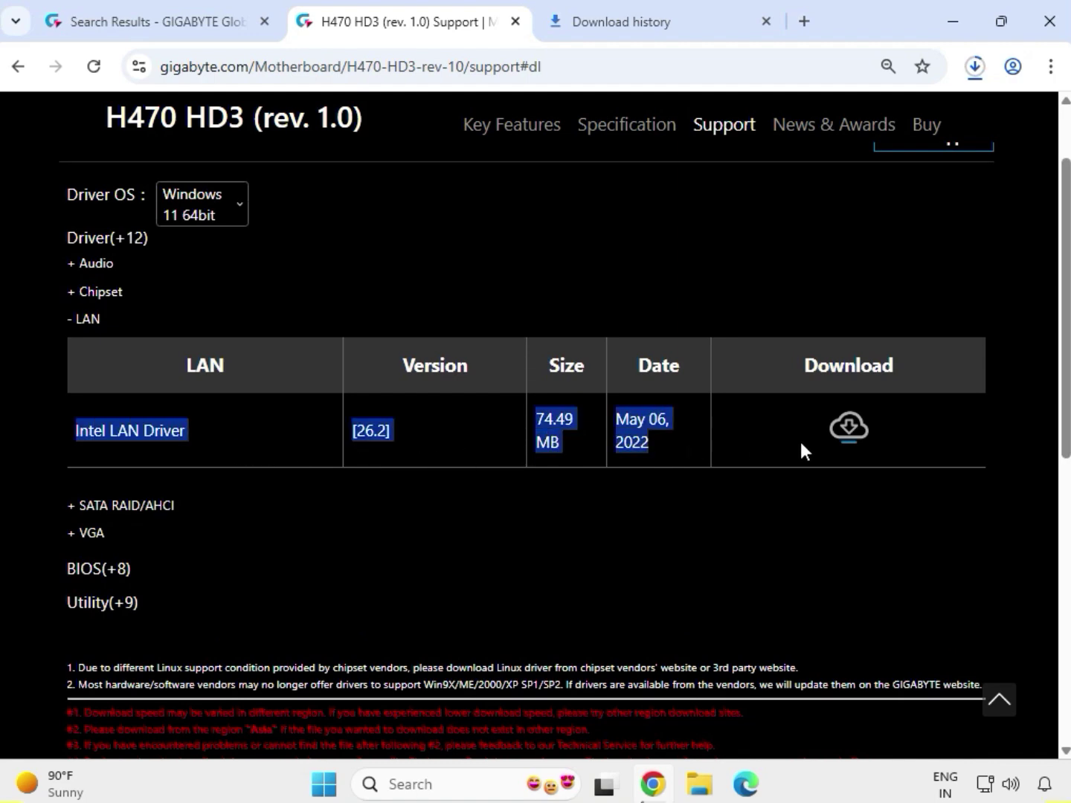
click(843, 435)
Step: Expand the VGA drivers and download the Intel Graphics Driver version 30.0.101.1273
drag(107, 532, 79, 538)
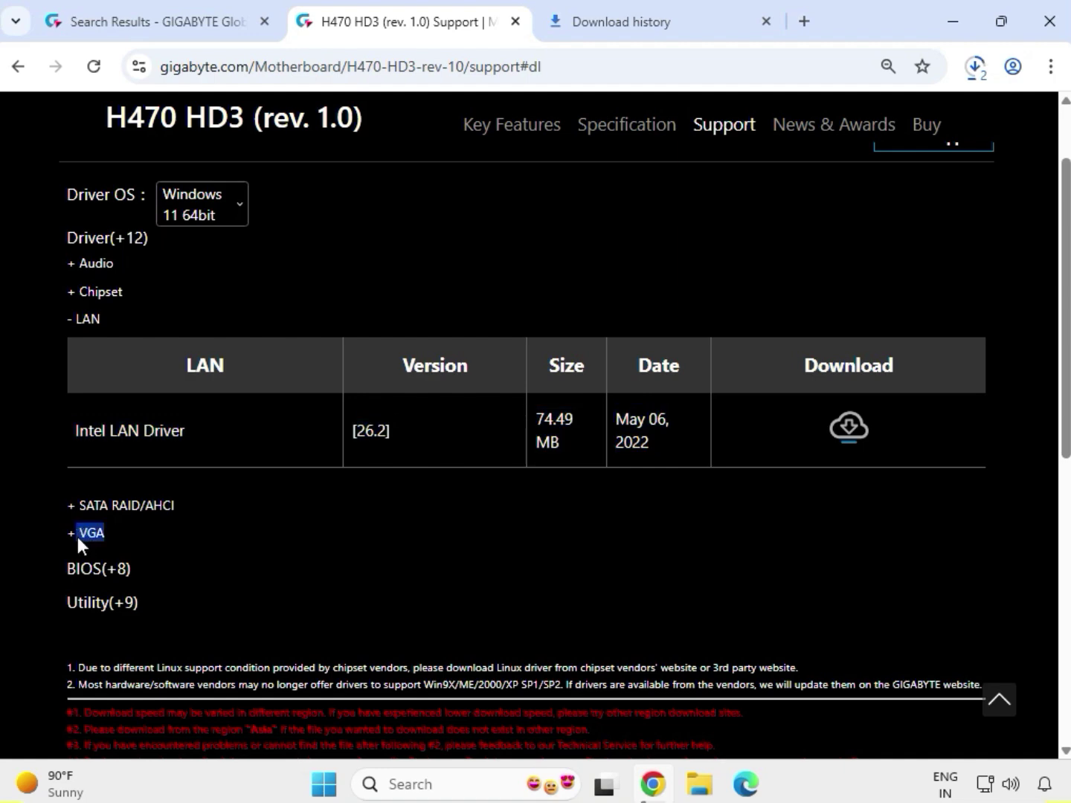
drag(76, 489, 253, 496)
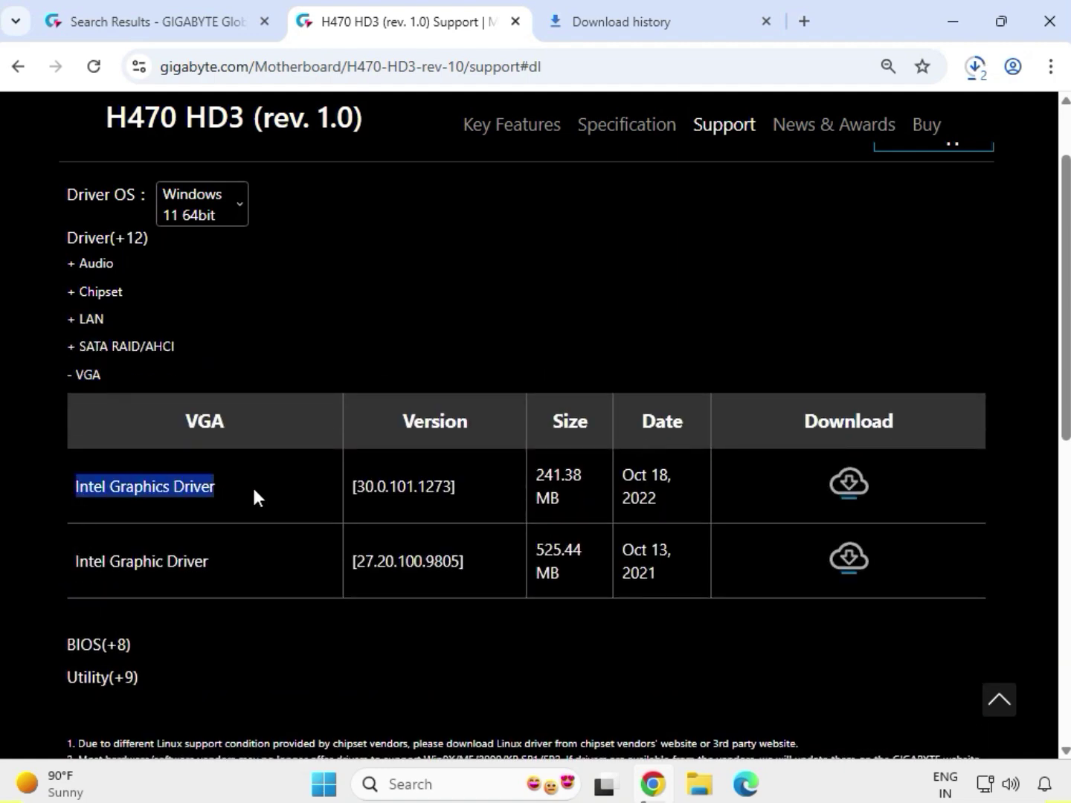
drag(480, 489, 680, 491)
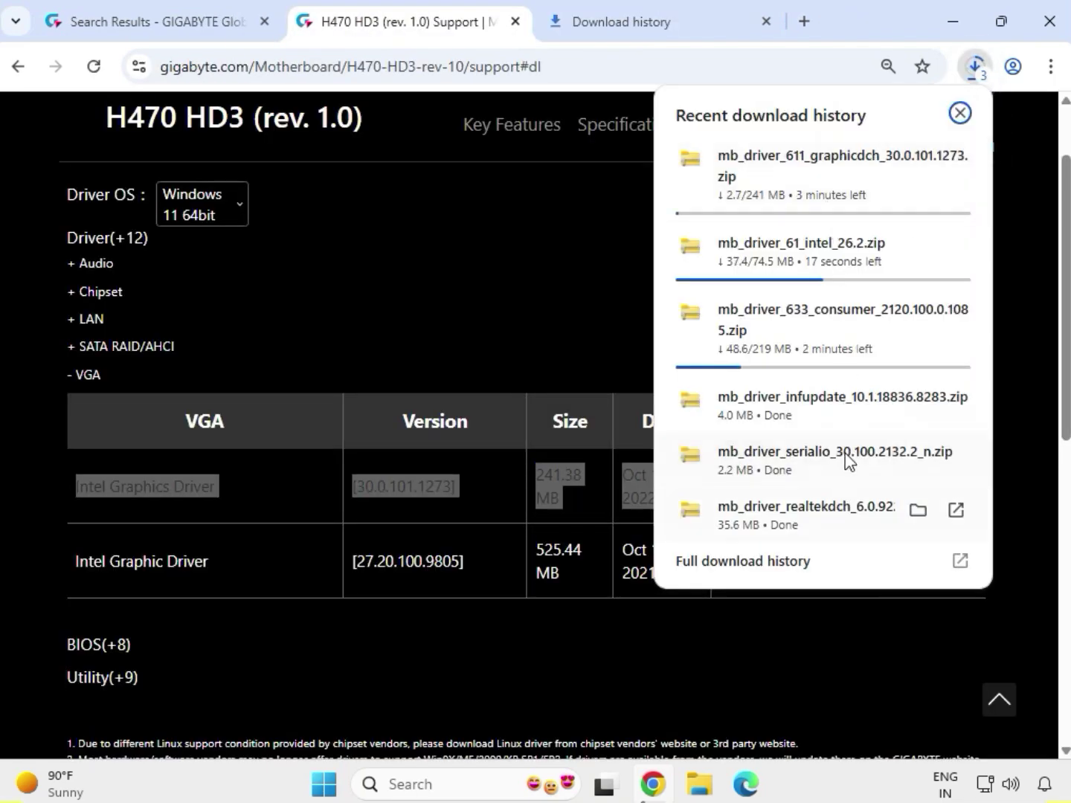
Step: Show the downloaded mb_driver_infupdate archive in its folder in File Explorer
mouse_move(892, 420)
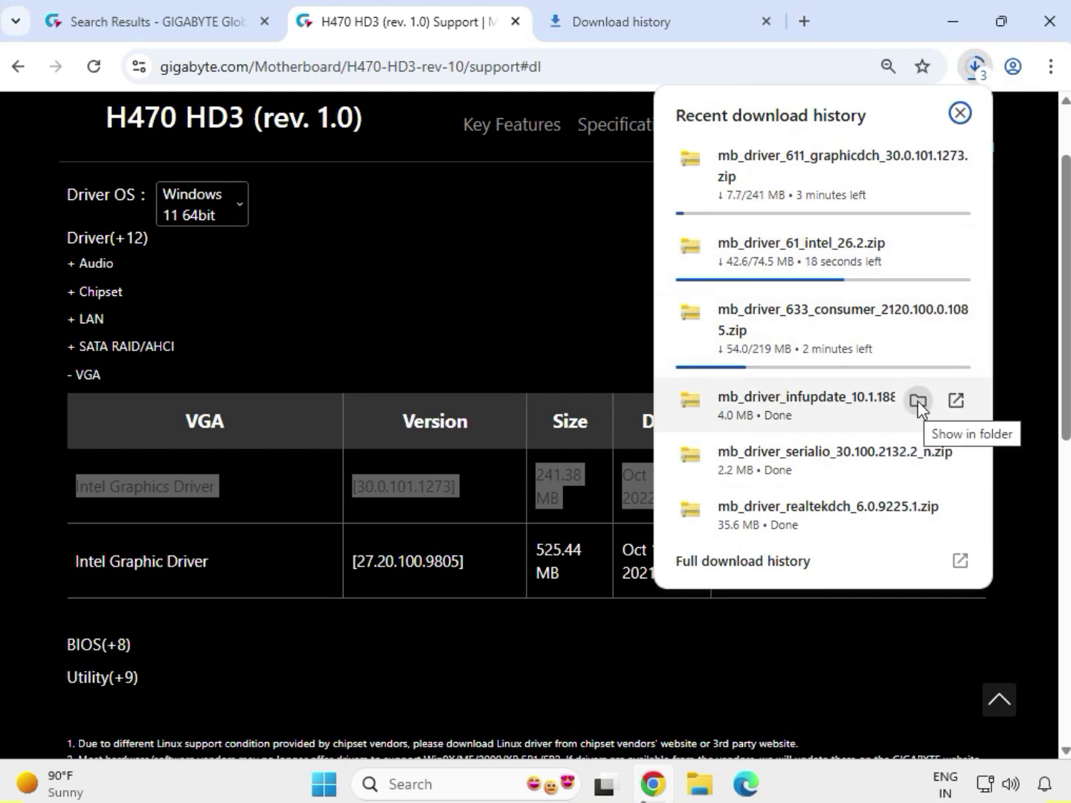
click(918, 399)
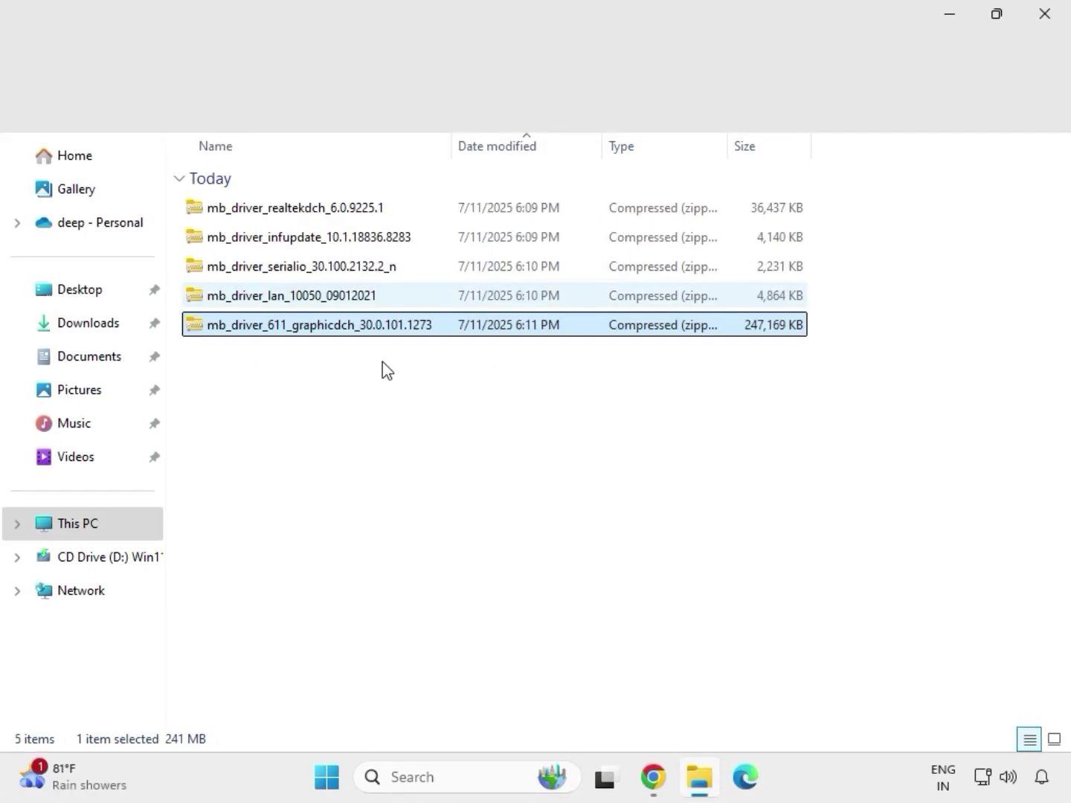
drag(382, 361, 331, 197)
Step: Extract the mb_driver_611_graphicdch_30.0.101.1273 archive to its default folder in Downloads and close the window of extracted files
click(374, 328)
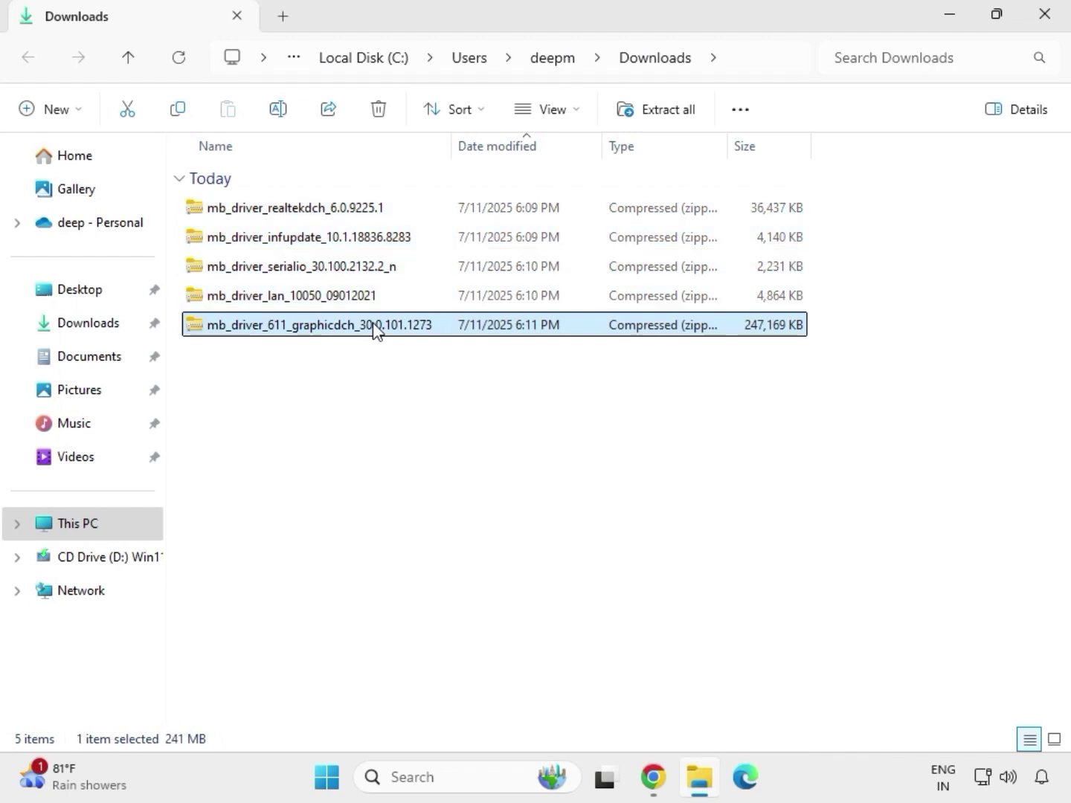
right_click(375, 328)
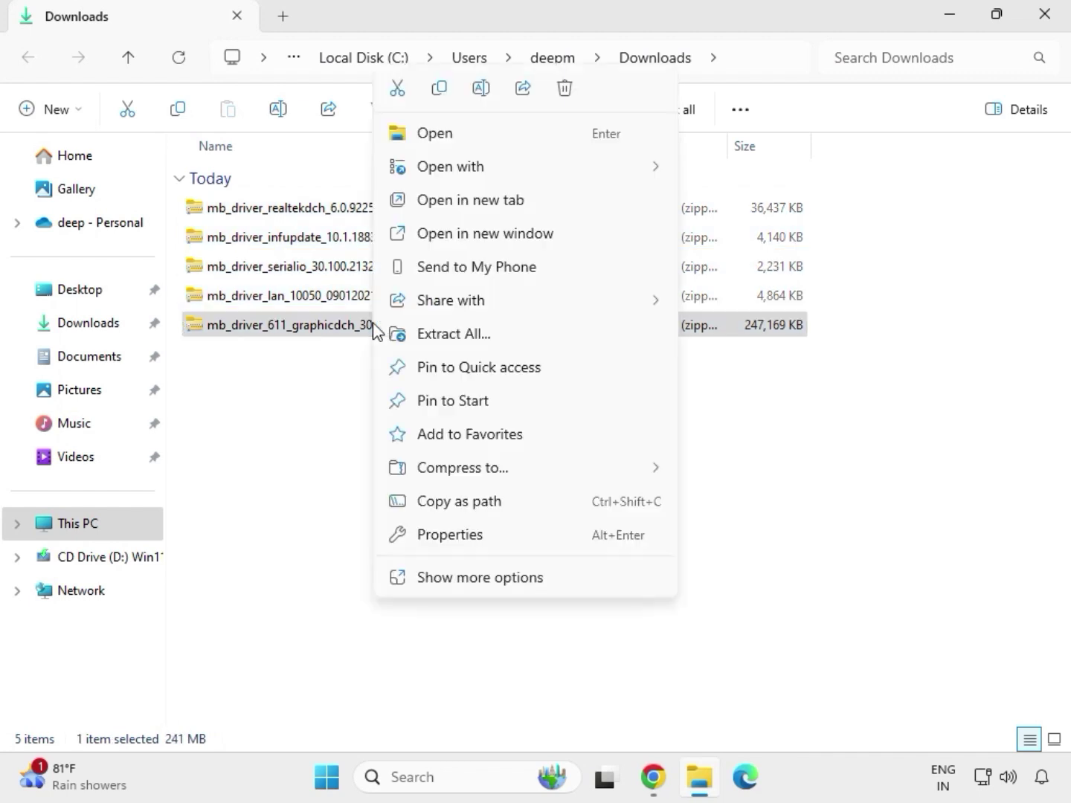
click(481, 579)
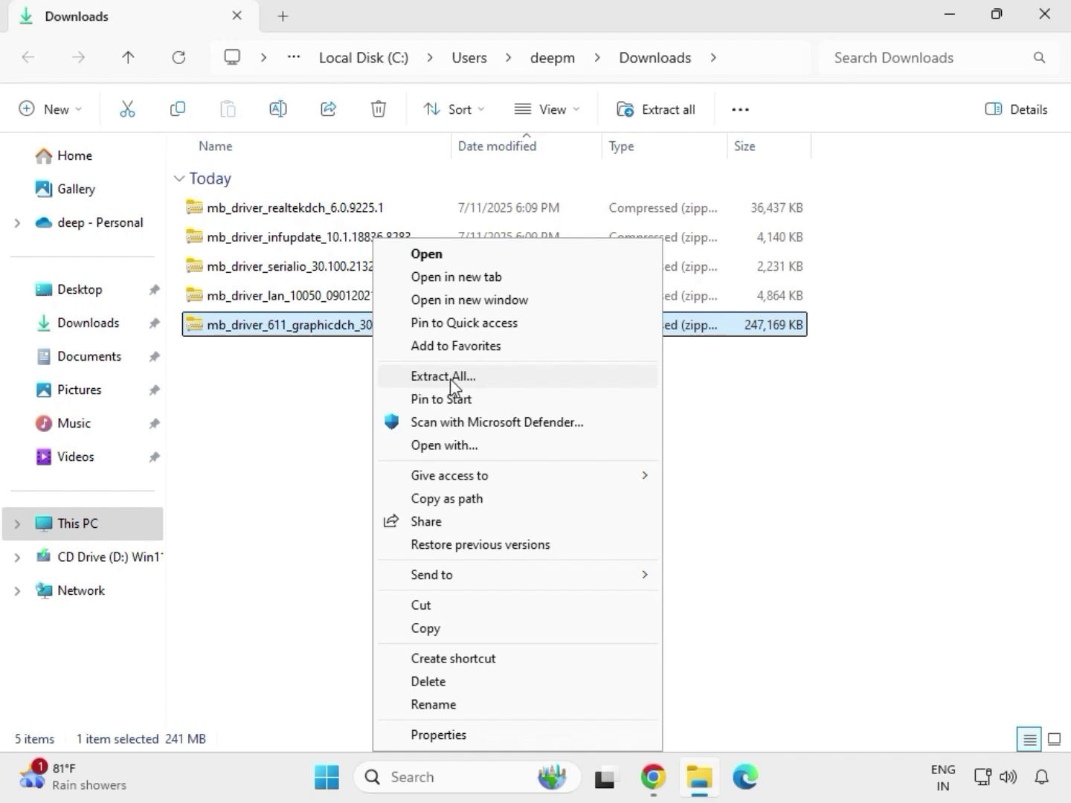
click(450, 377)
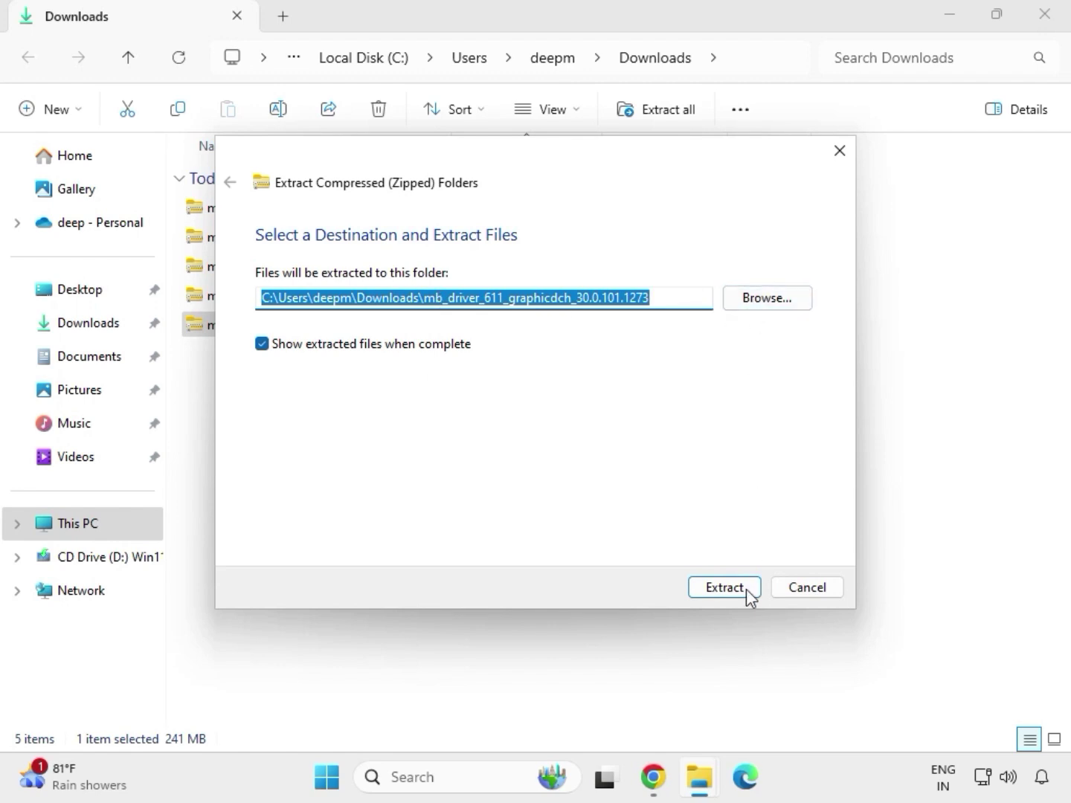
click(724, 587)
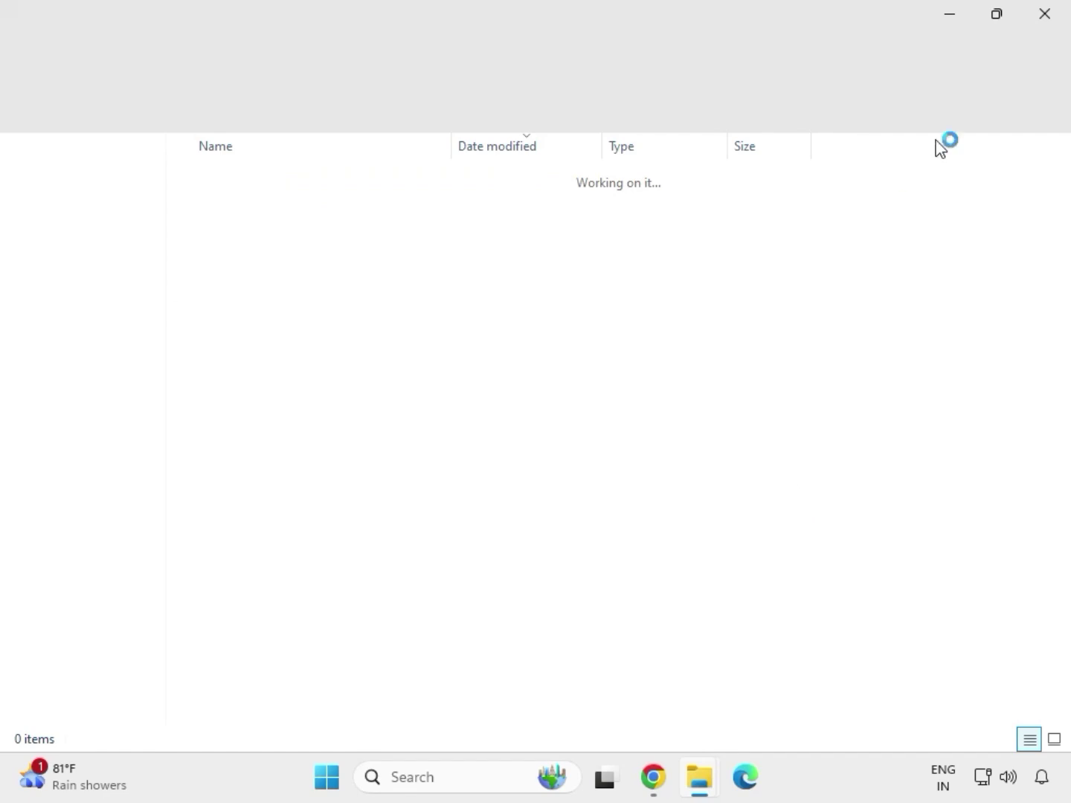
click(1043, 18)
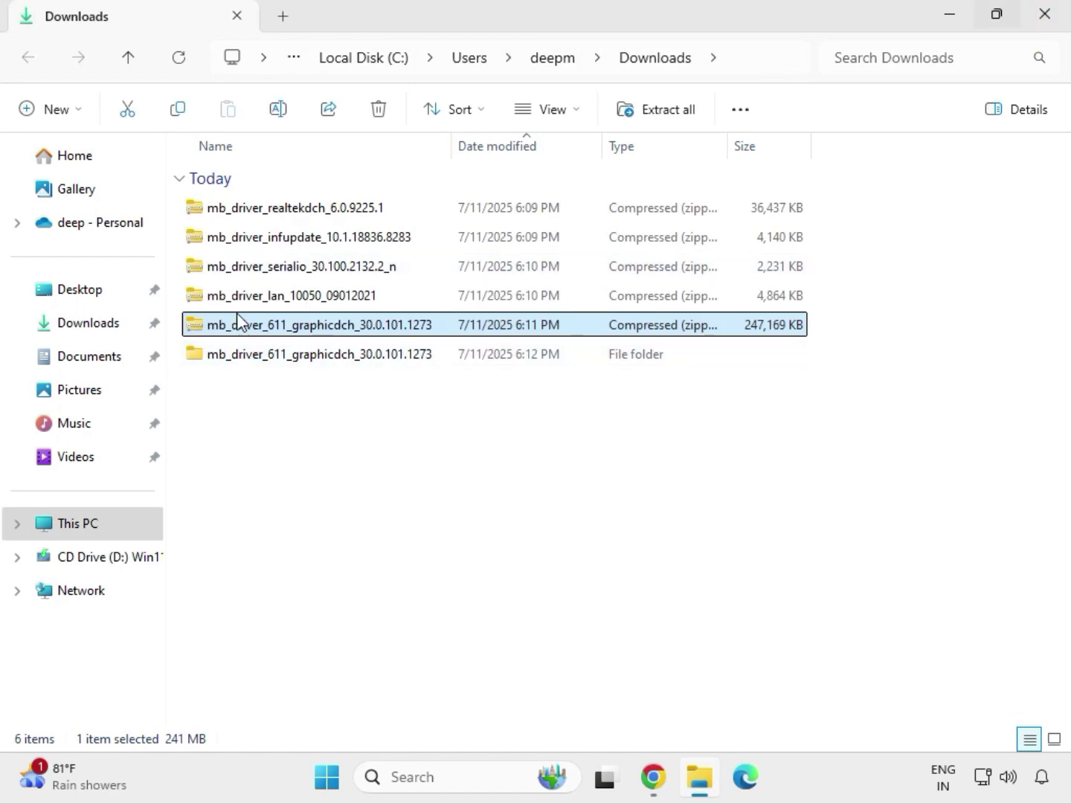
Step: Extract the mb_driver_lan_10050_09012021 archive to its default folder in Downloads and close the window of extracted files
click(273, 304)
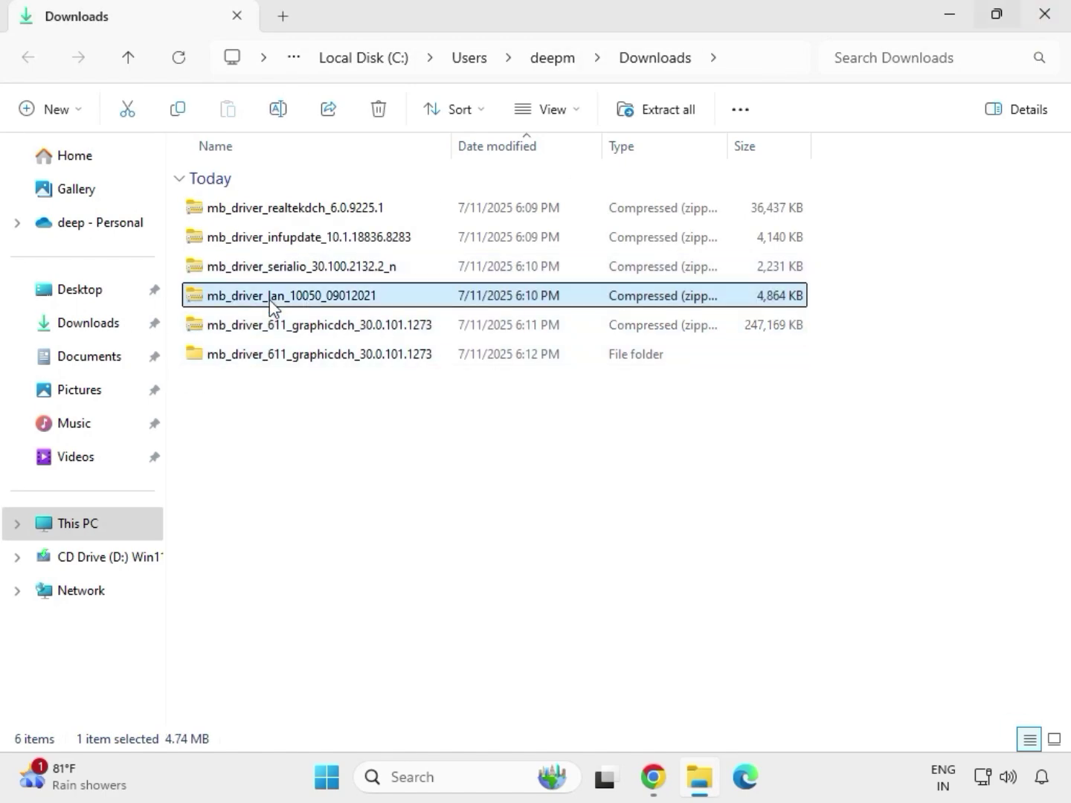
right_click(271, 301)
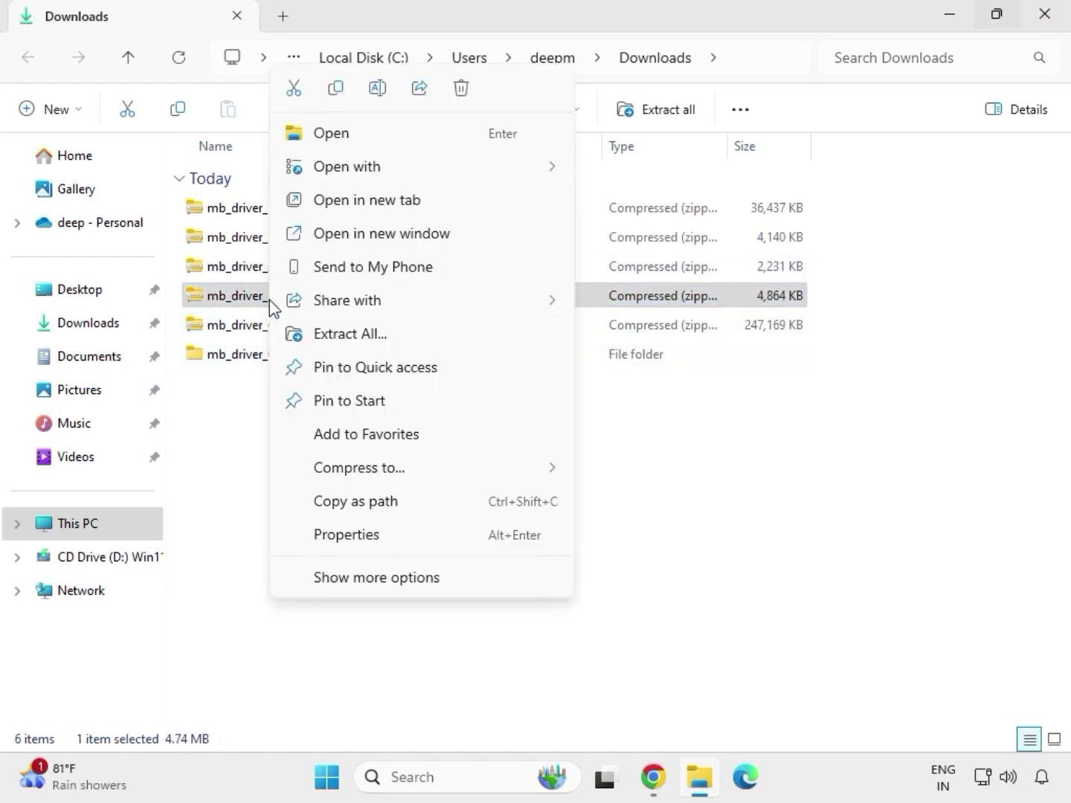
click(358, 578)
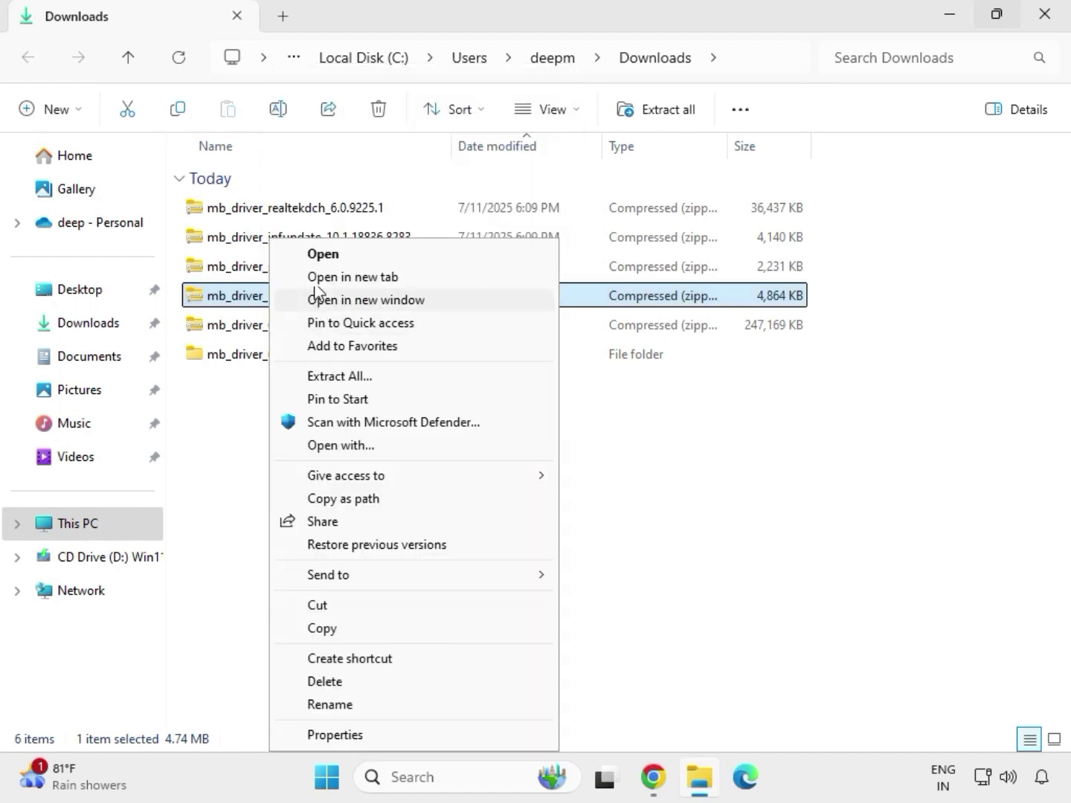
click(339, 378)
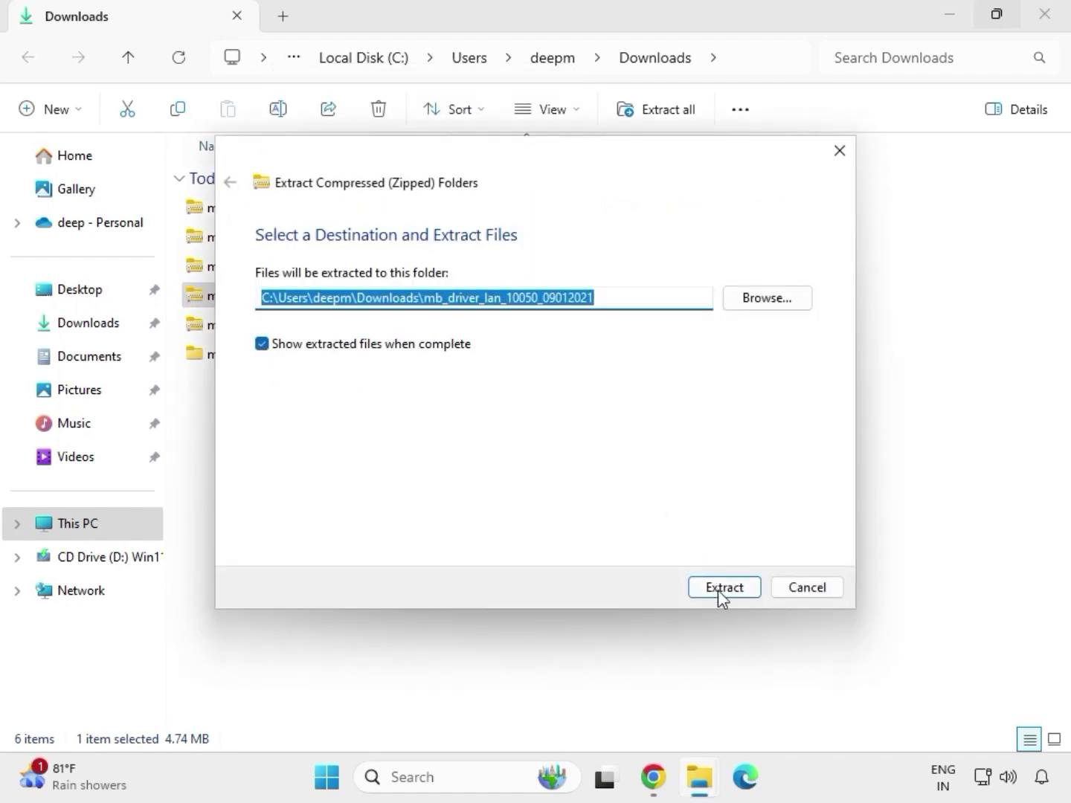
click(720, 588)
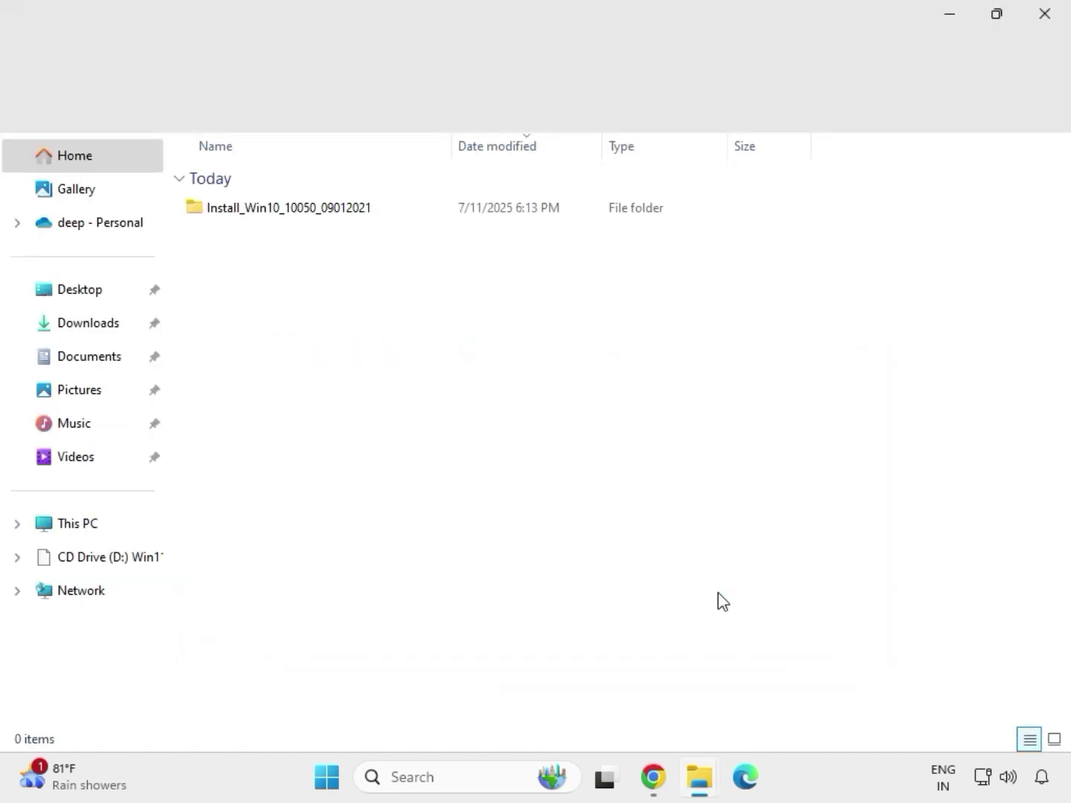
click(1049, 17)
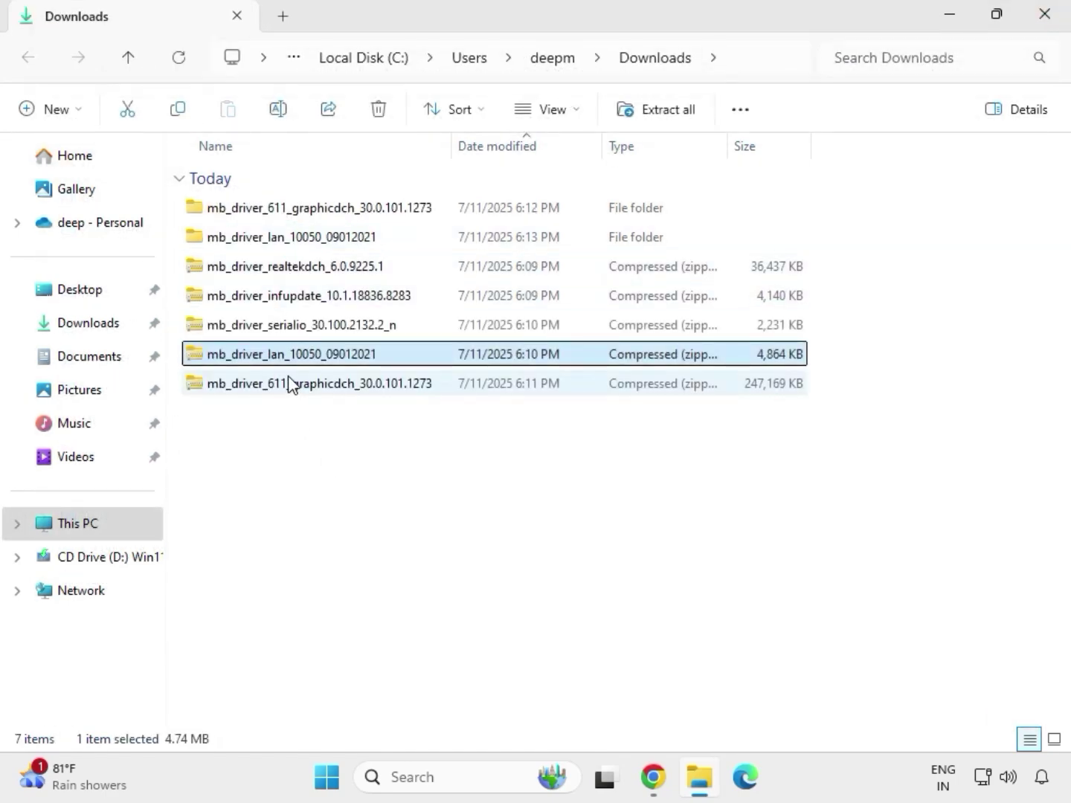
Step: Extract the mb_driver_serialio_30.100.2132.2_n archive to its default folder in Downloads and close the window of extracted files
click(268, 332)
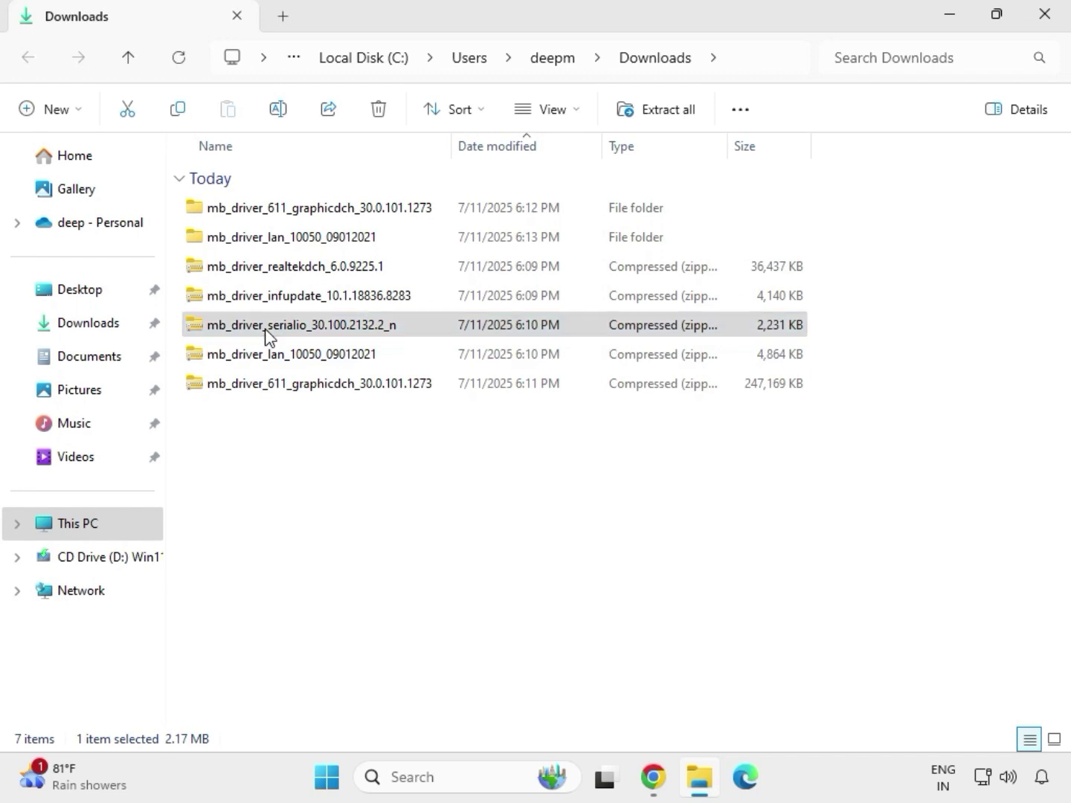
right_click(268, 332)
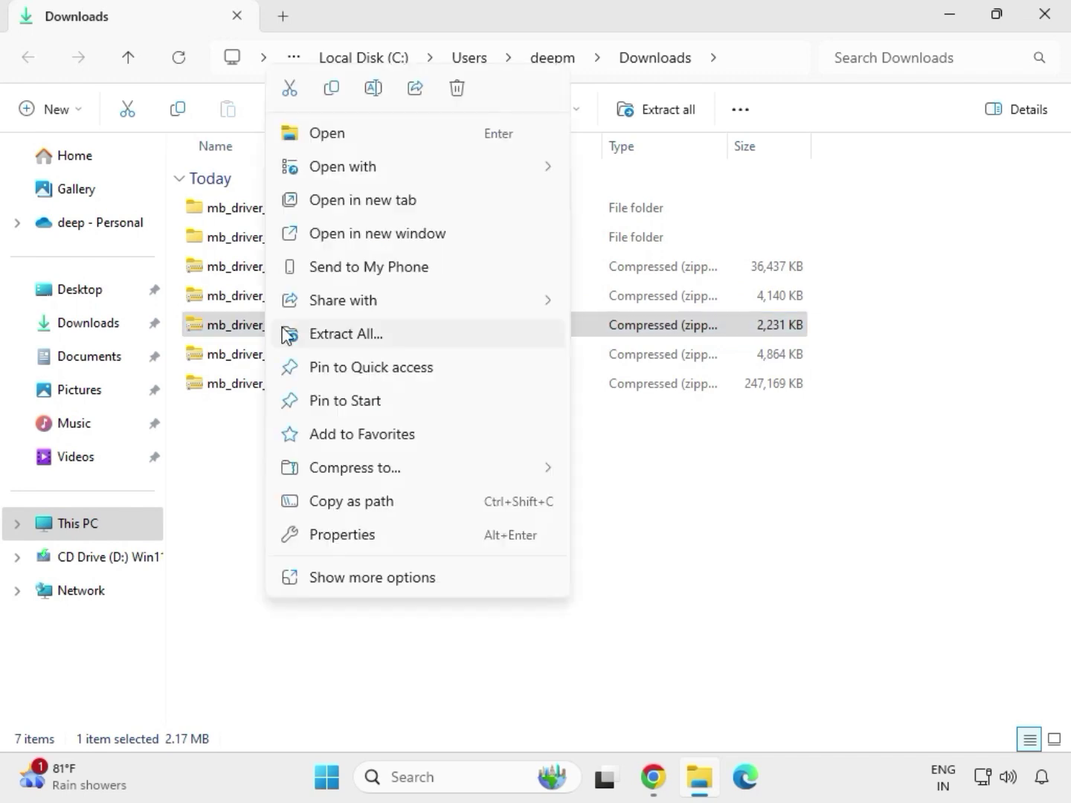
click(331, 335)
click(718, 589)
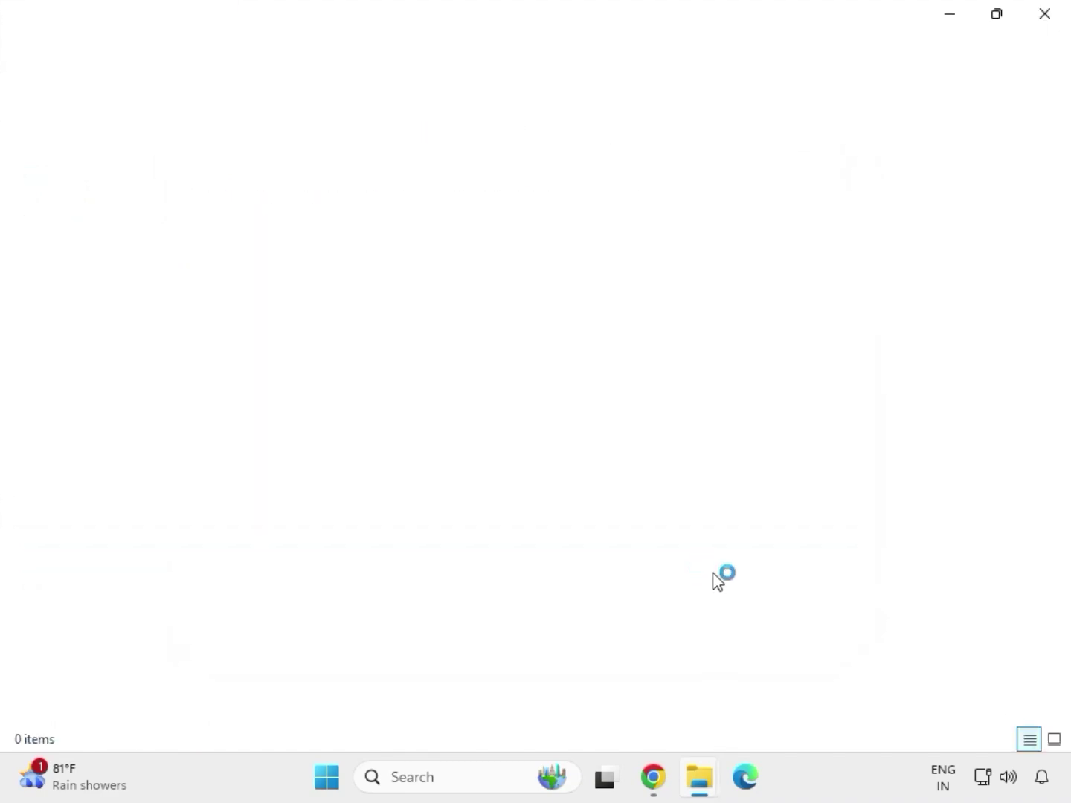
click(1040, 17)
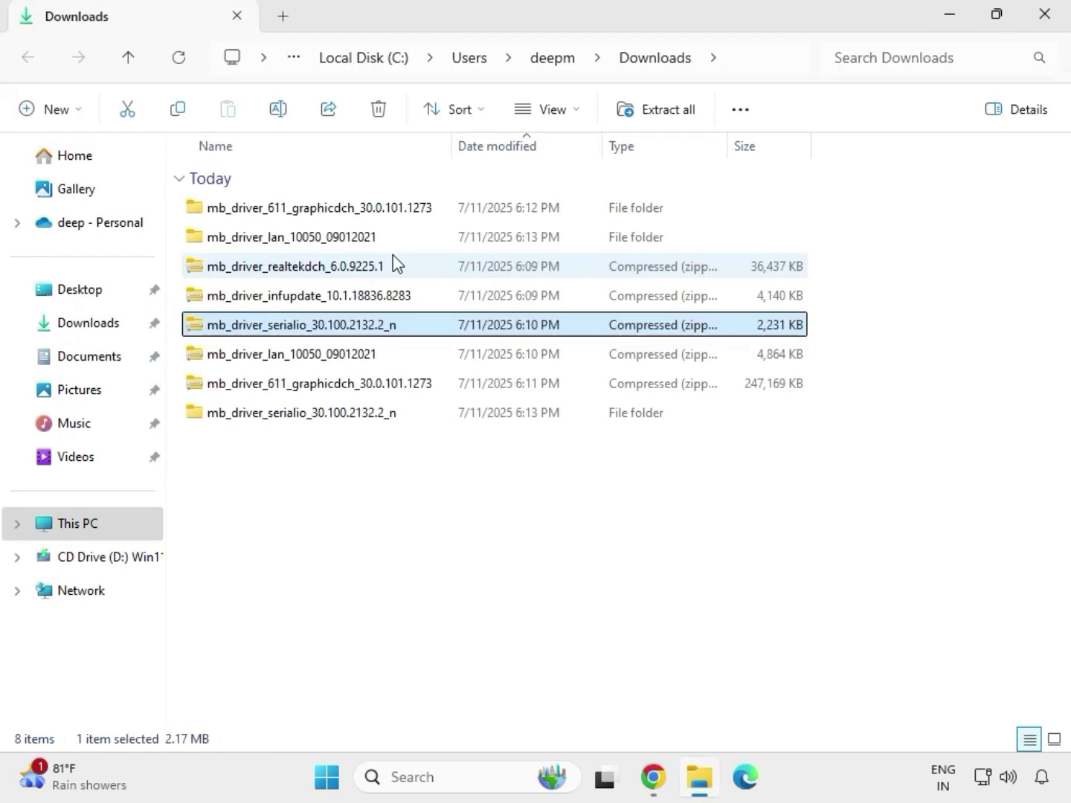
Step: Extract the mb_driver_infupdate_10.1.18836.8283 archive to its default folder in Downloads and close the window of extracted files
click(277, 298)
right_click(278, 298)
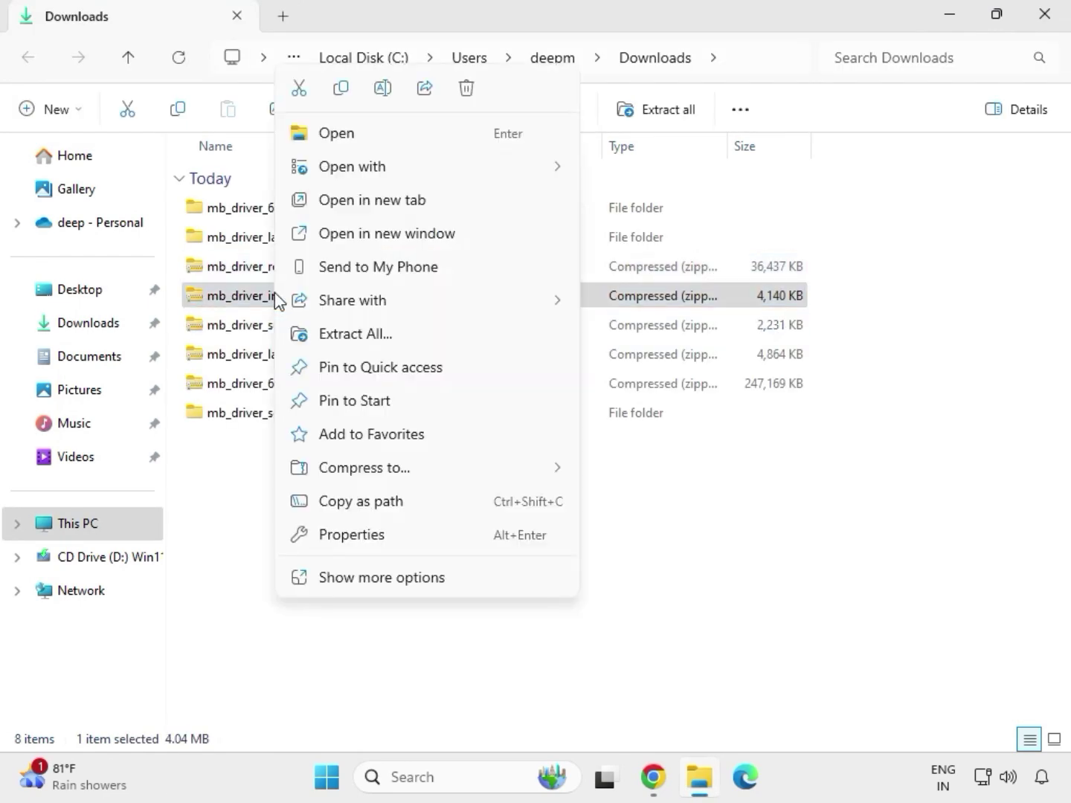
click(377, 335)
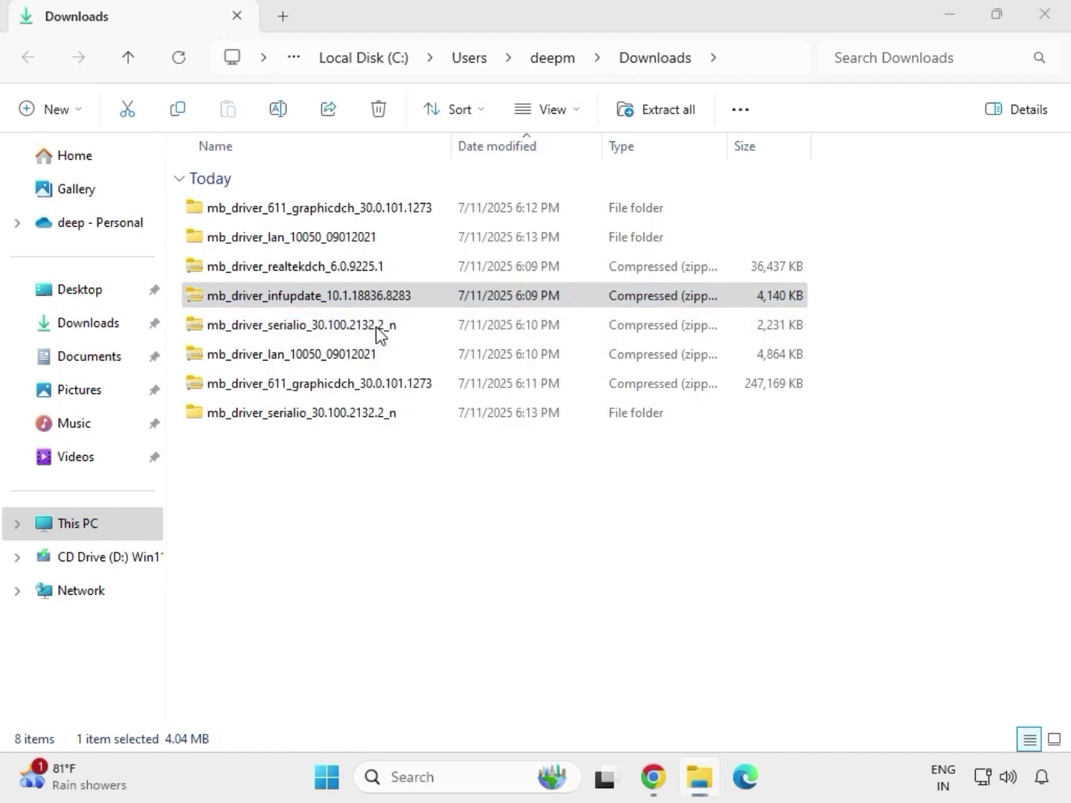
click(708, 592)
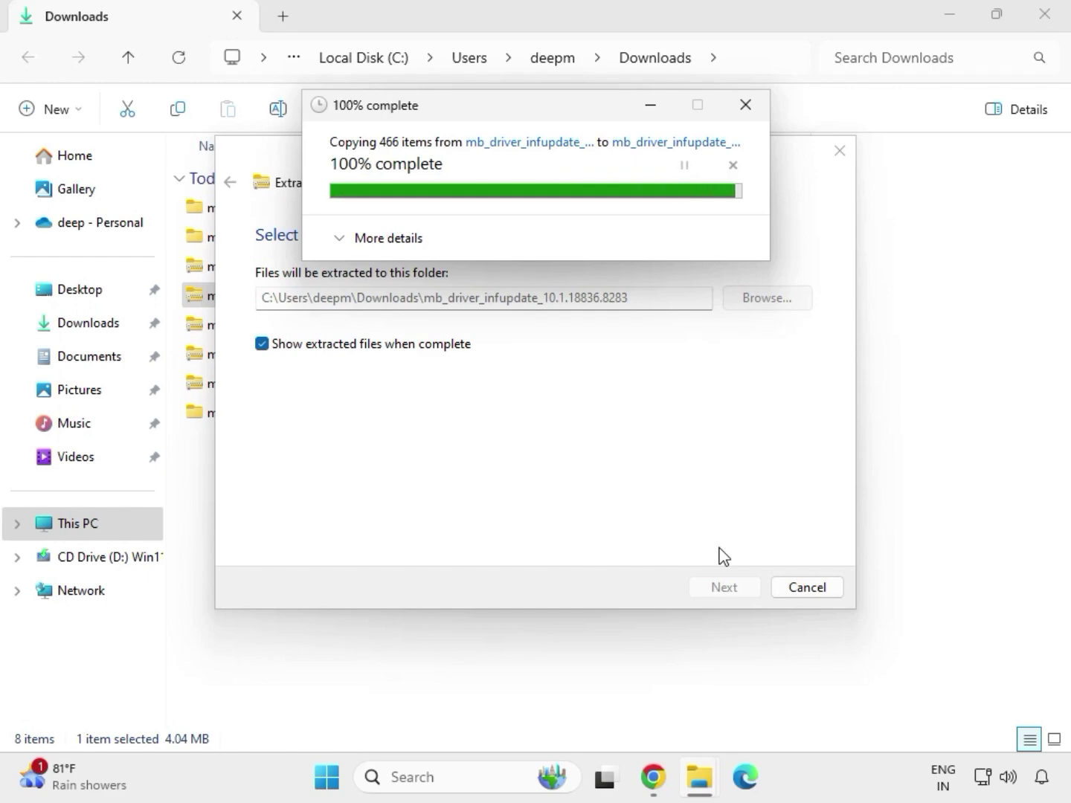
click(1046, 17)
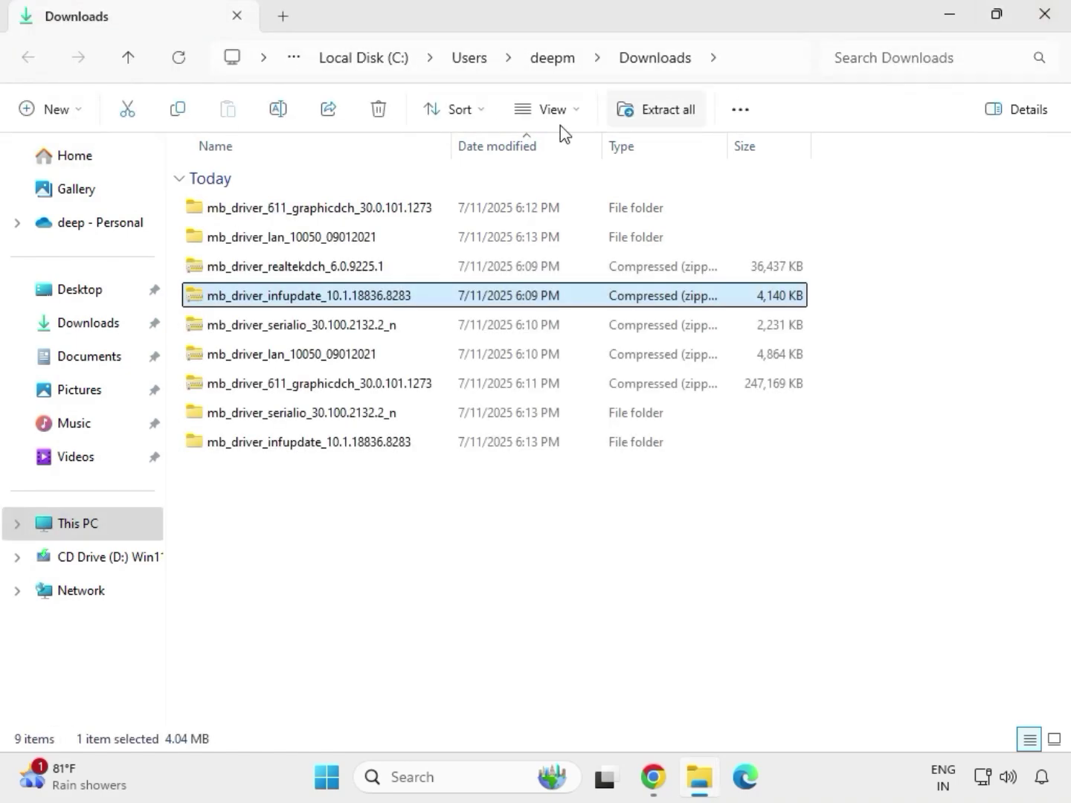
Step: Extract the mb_driver_realtekdch_6.0.9225.1 archive to its default folder in Downloads and close the window of extracted files
click(290, 269)
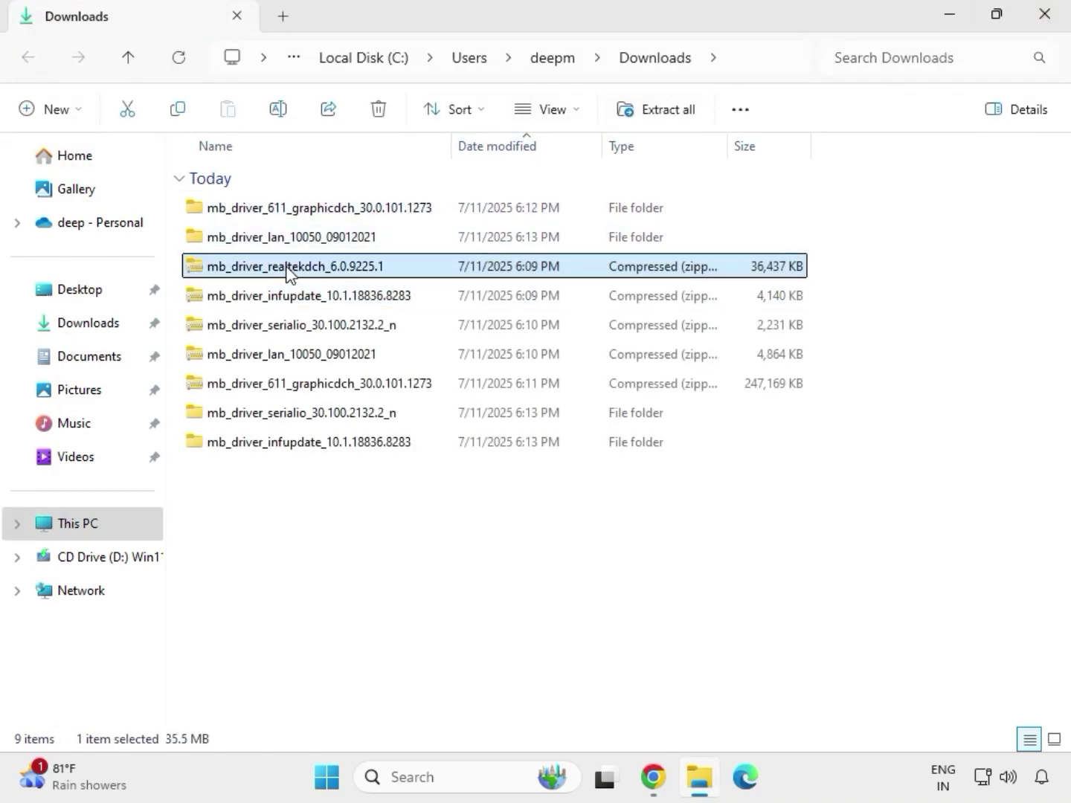
right_click(289, 269)
click(352, 335)
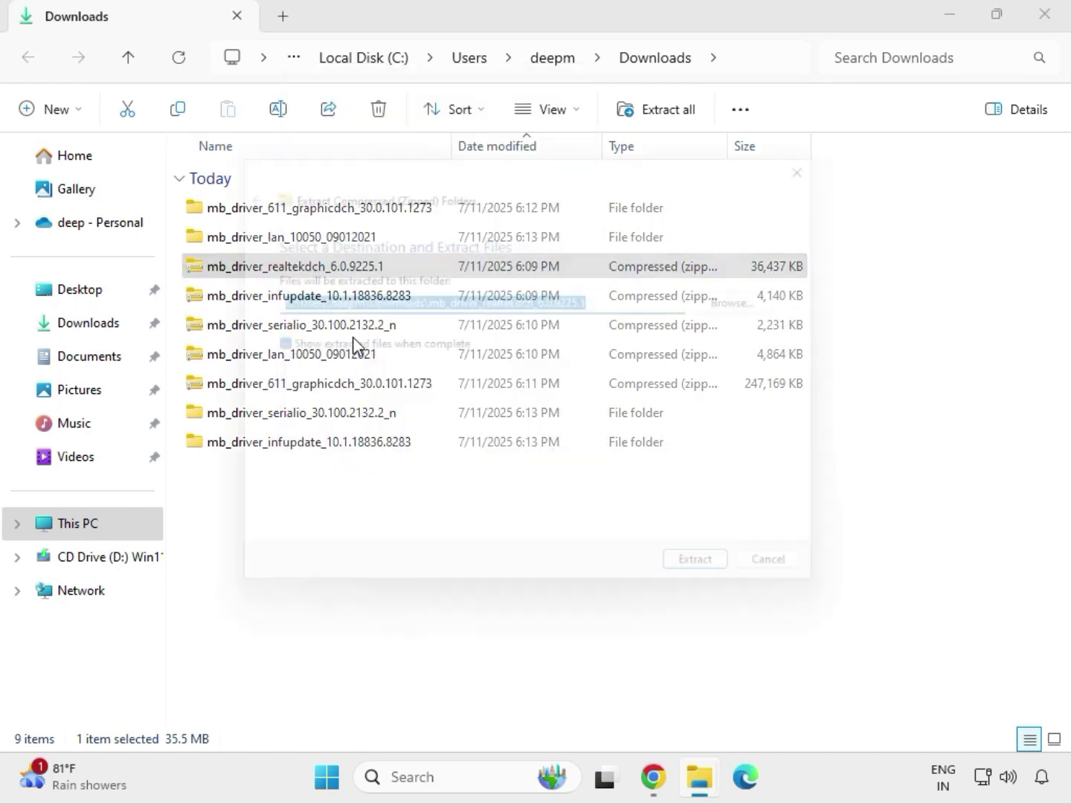
click(697, 587)
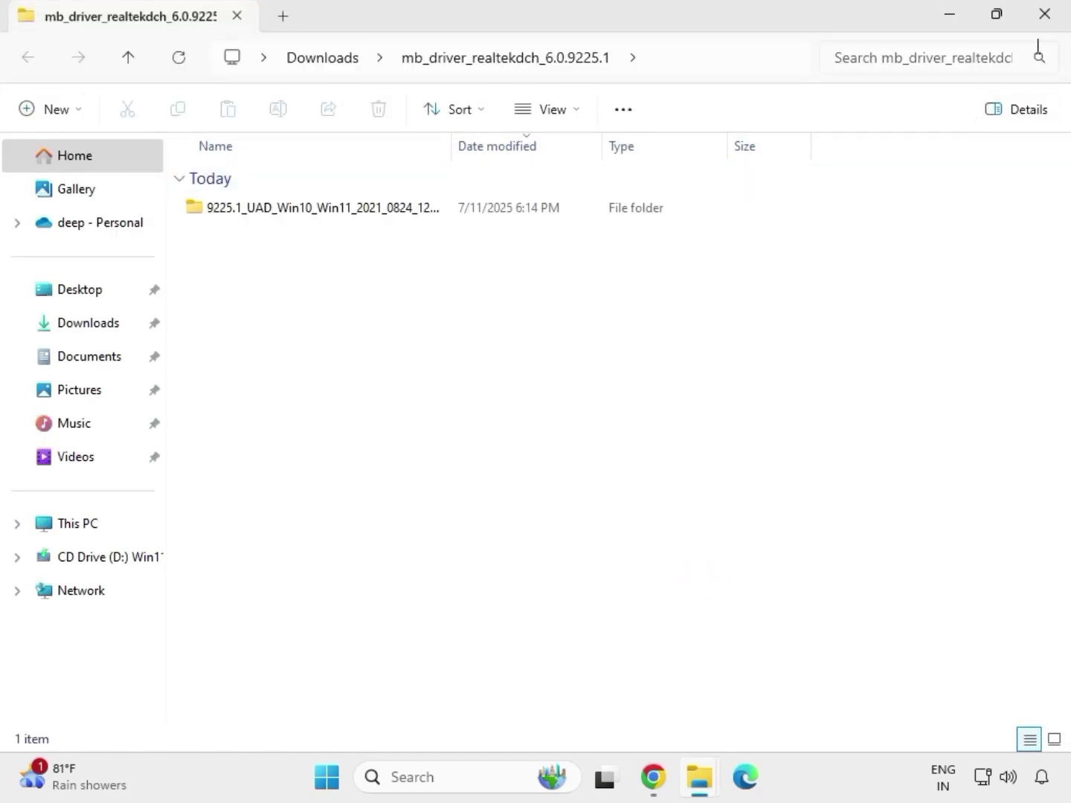
click(1046, 22)
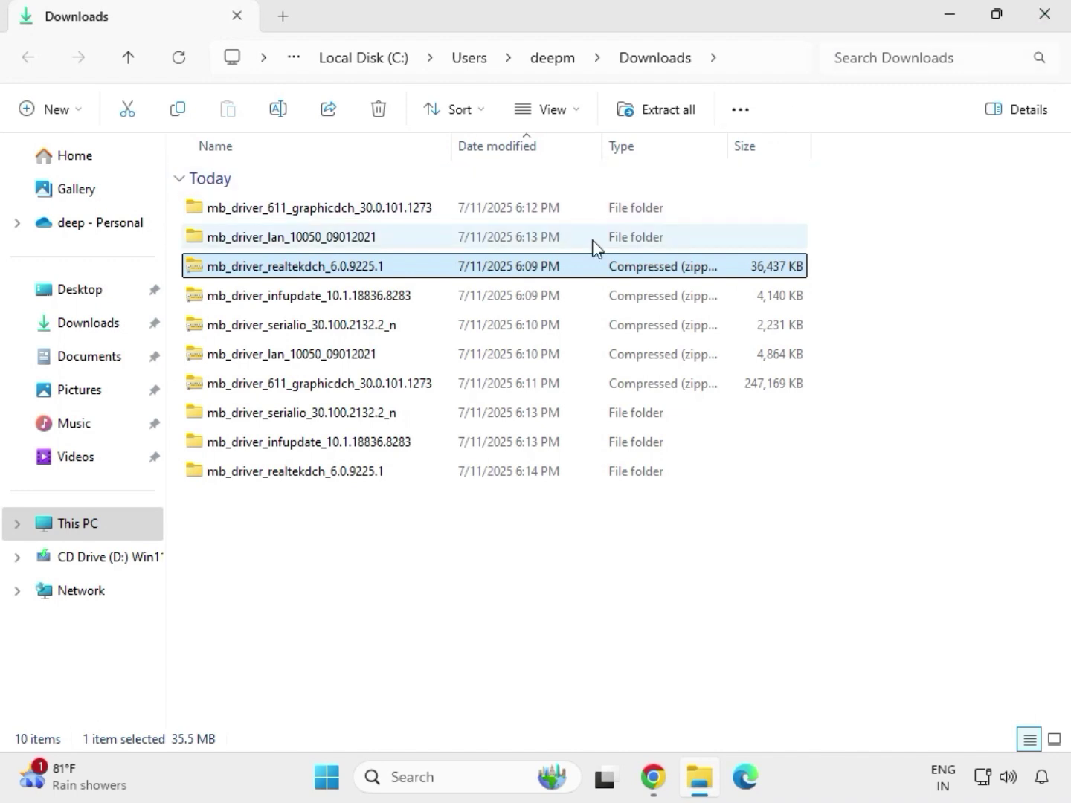
Step: Refresh the file listing of the Downloads folder
click(505, 589)
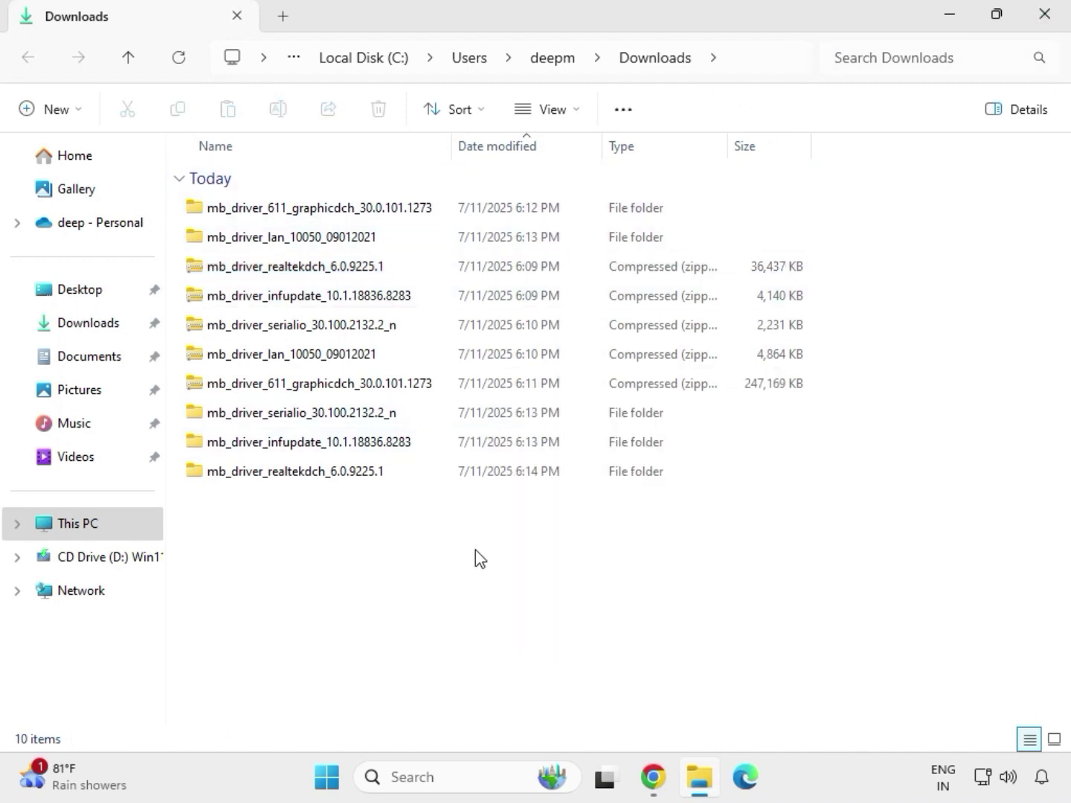
right_click(449, 546)
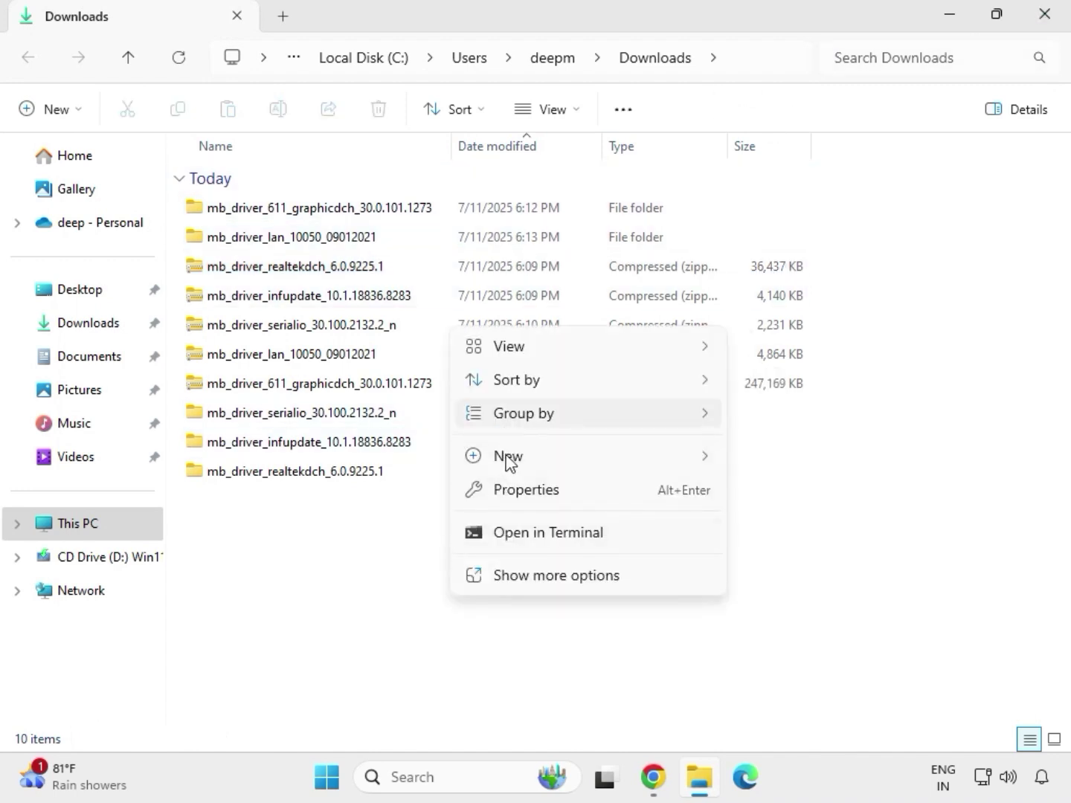
mouse_move(504, 466)
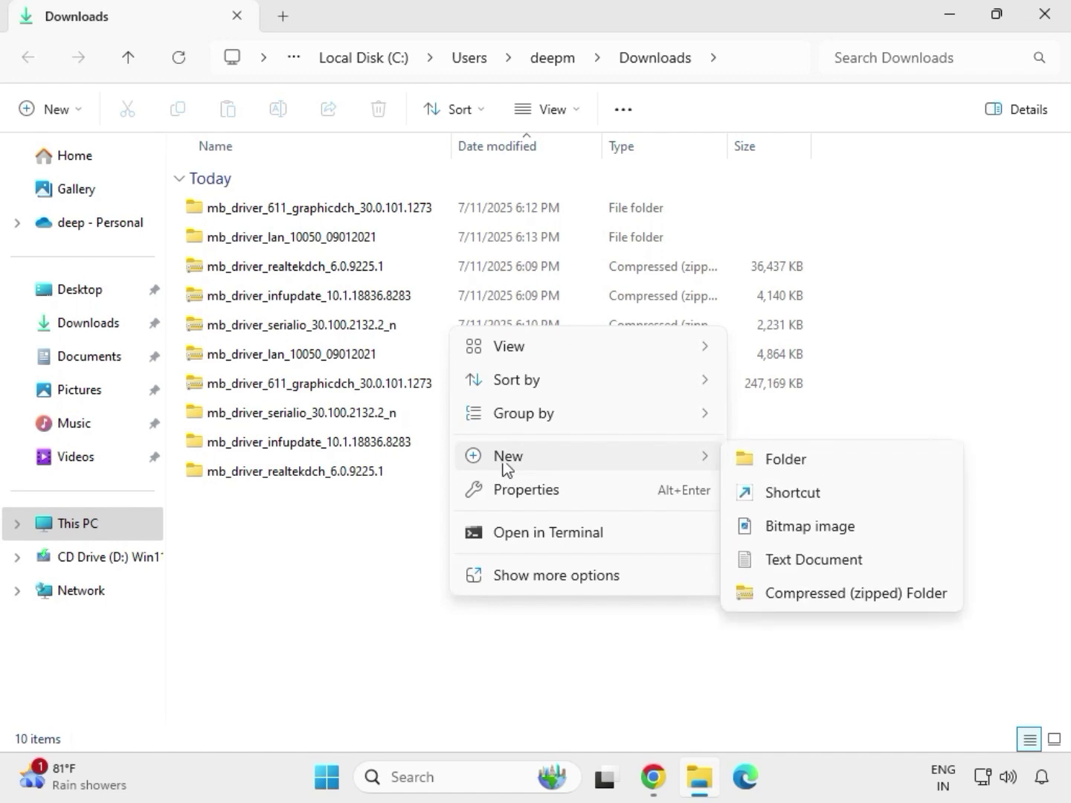
click(425, 530)
right_click(426, 531)
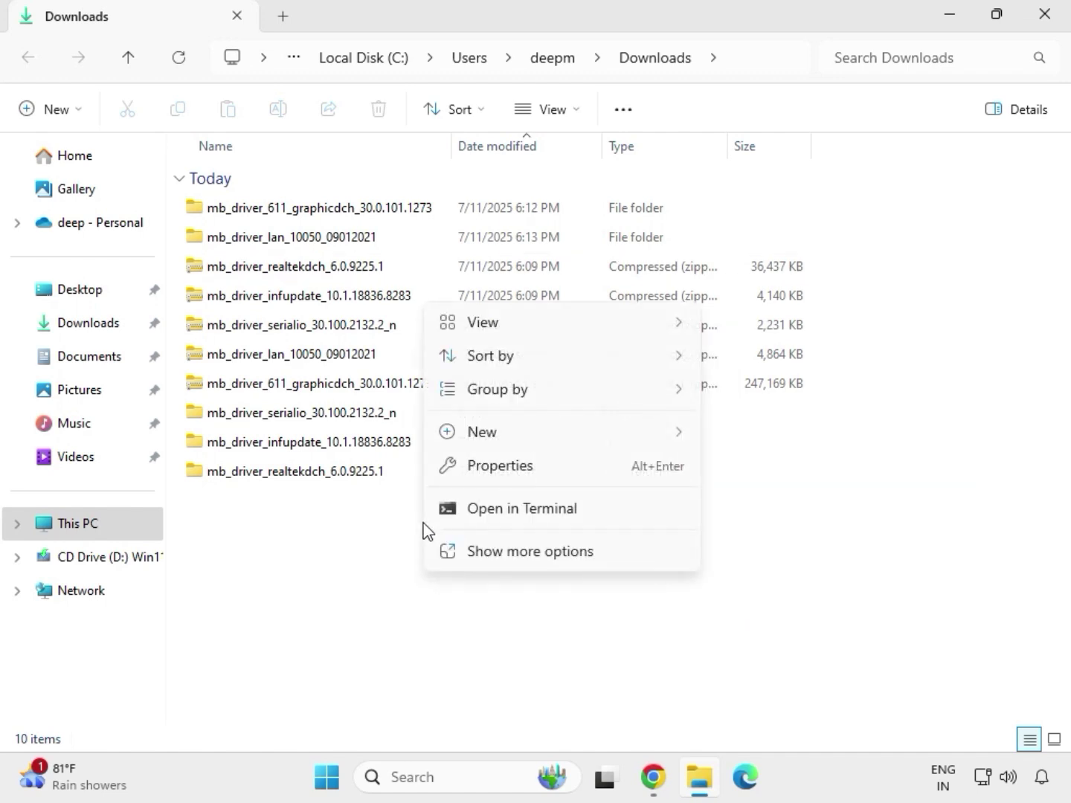
click(488, 549)
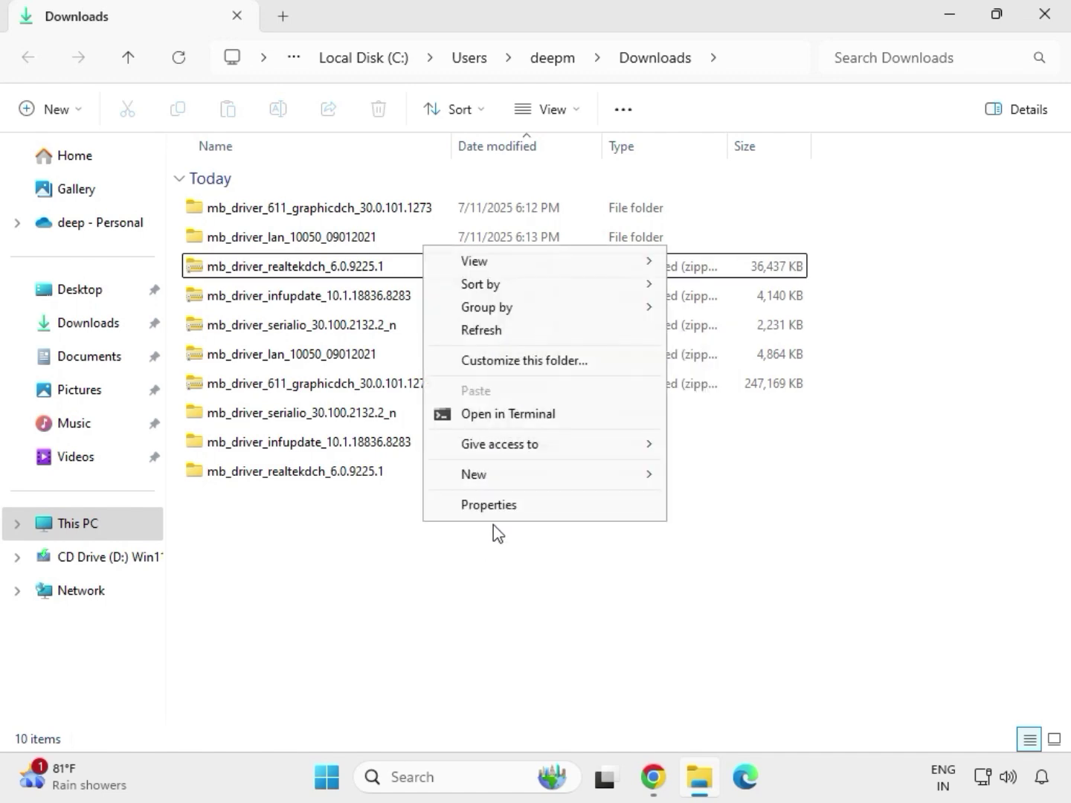
click(491, 331)
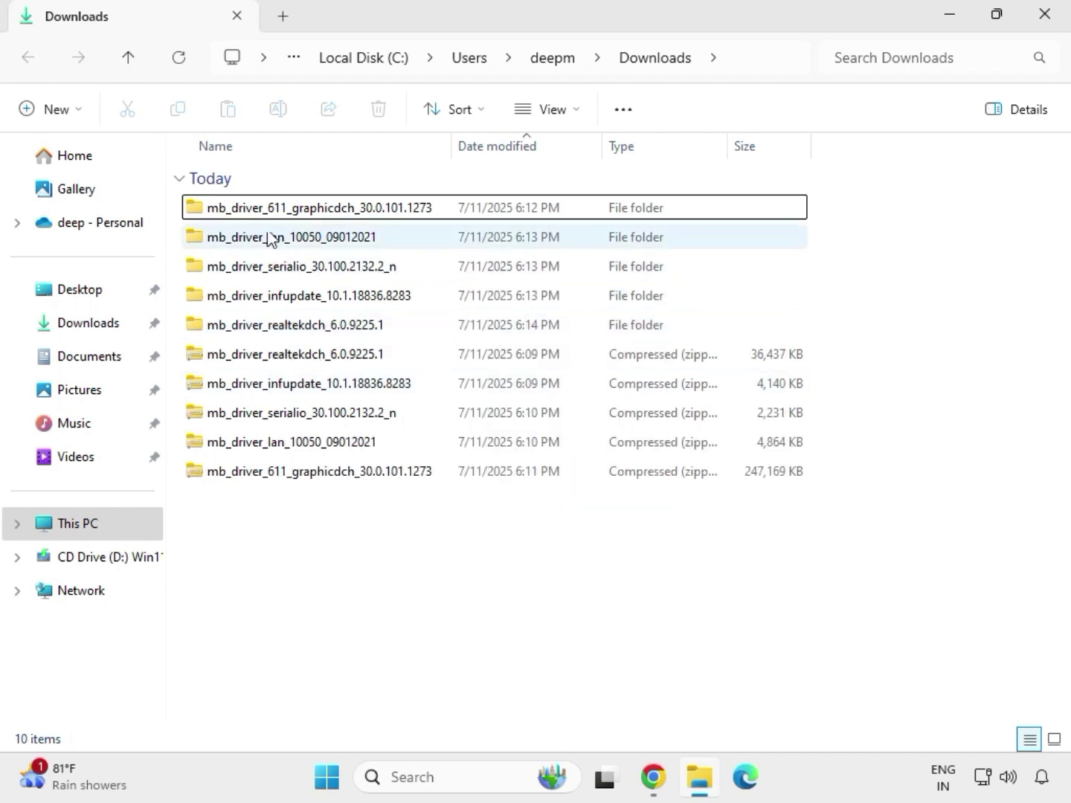
Step: Run the installer in the extracted mb_driver_611_graphicdch_30.0.101.1273 folder as administrator and allow it to make changes to the device
drag(823, 335, 531, 224)
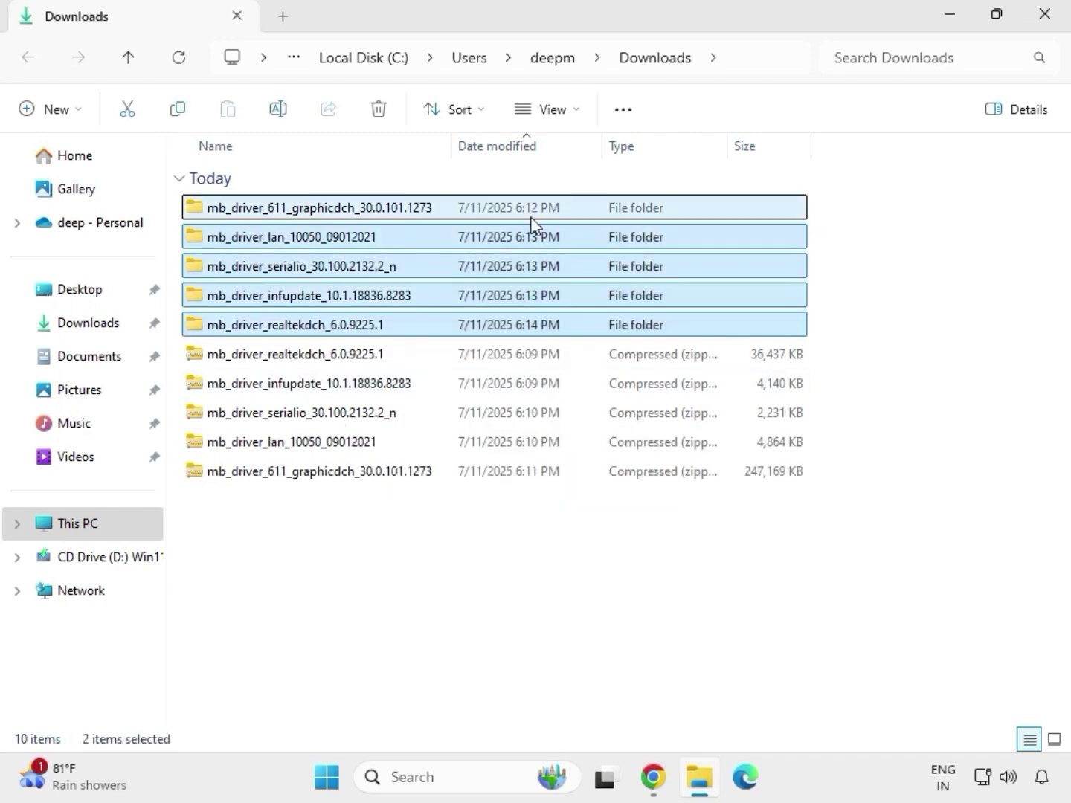
click(327, 218)
double_click(346, 215)
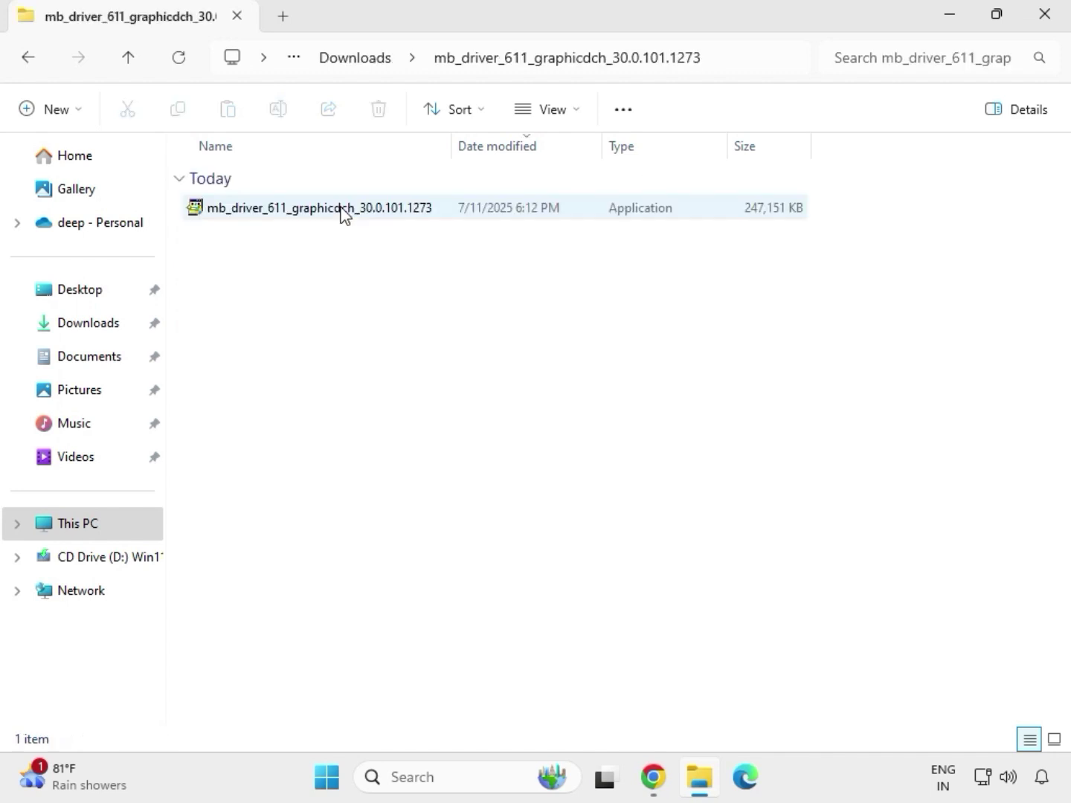
click(300, 217)
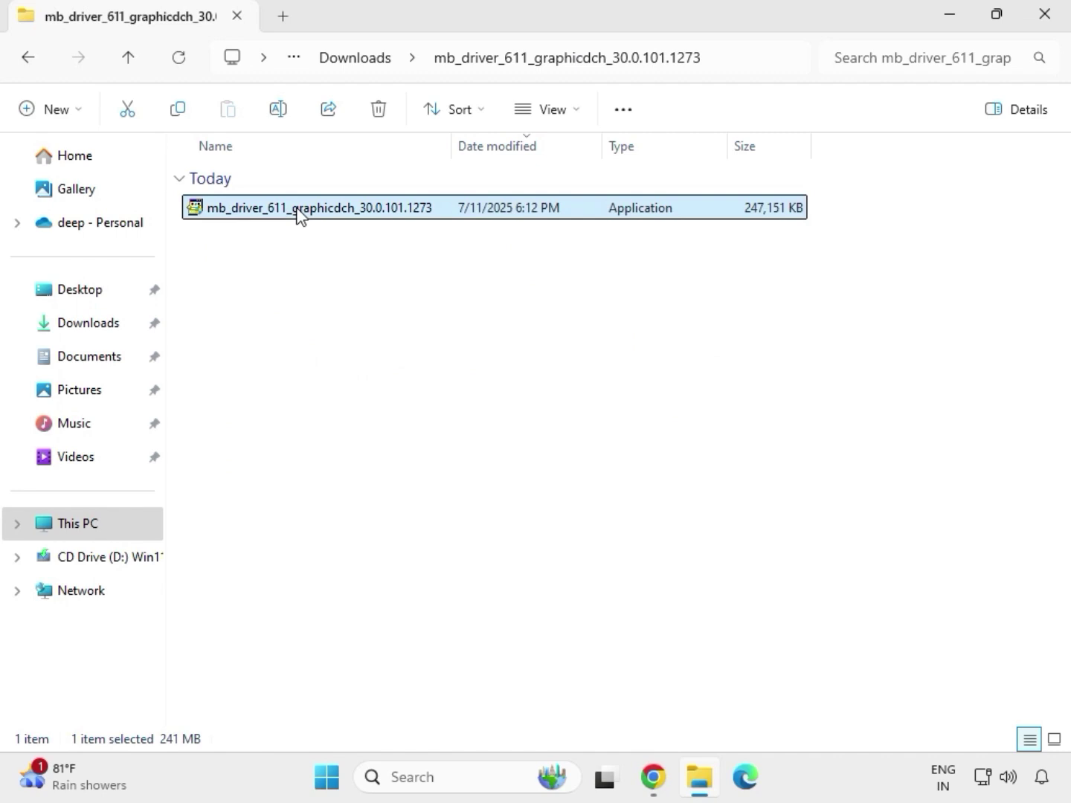
right_click(298, 210)
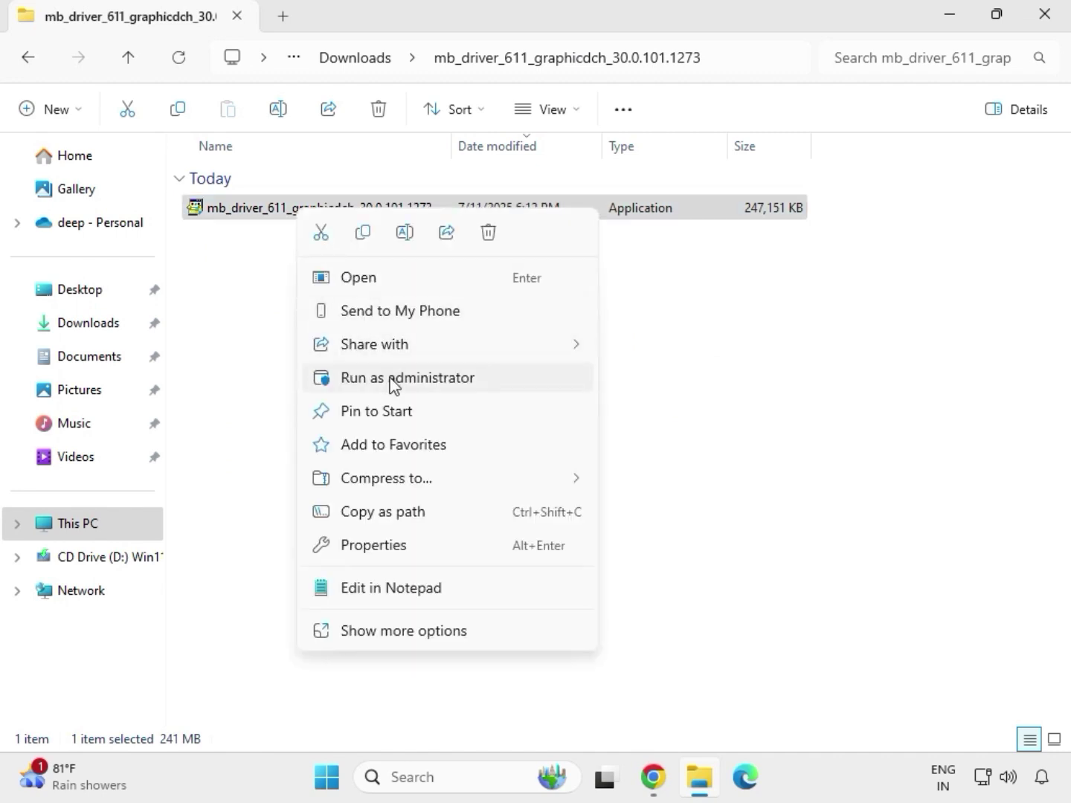
click(394, 381)
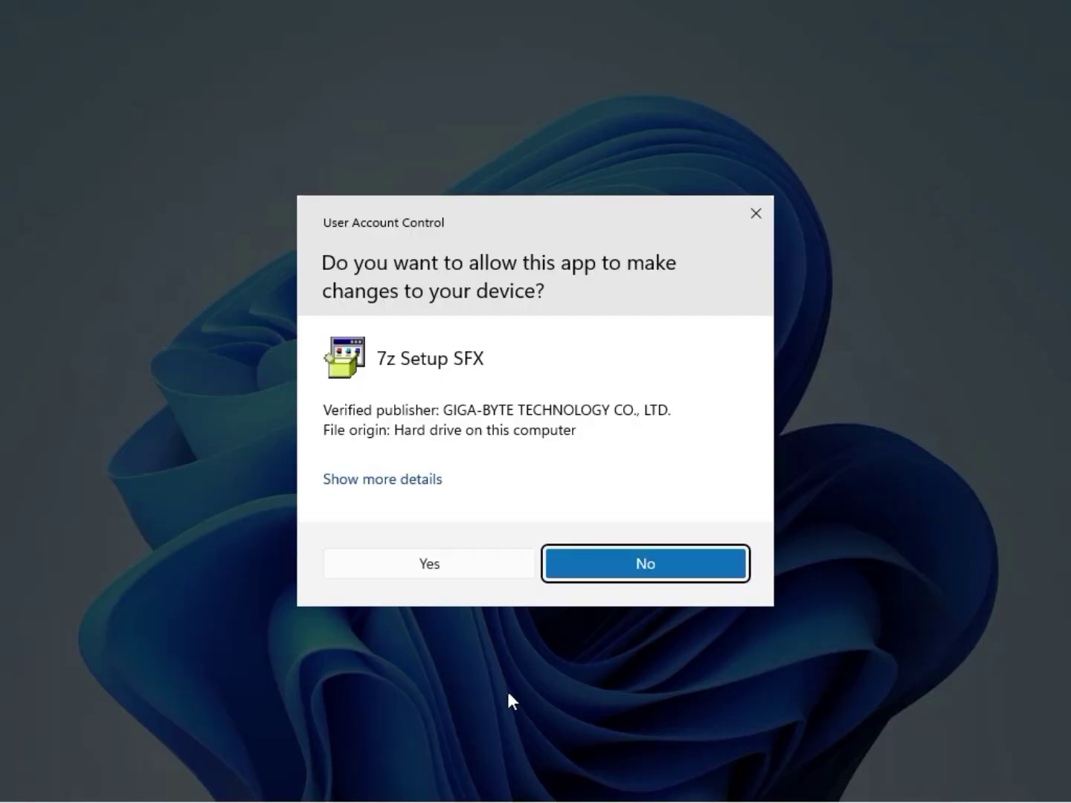
click(447, 564)
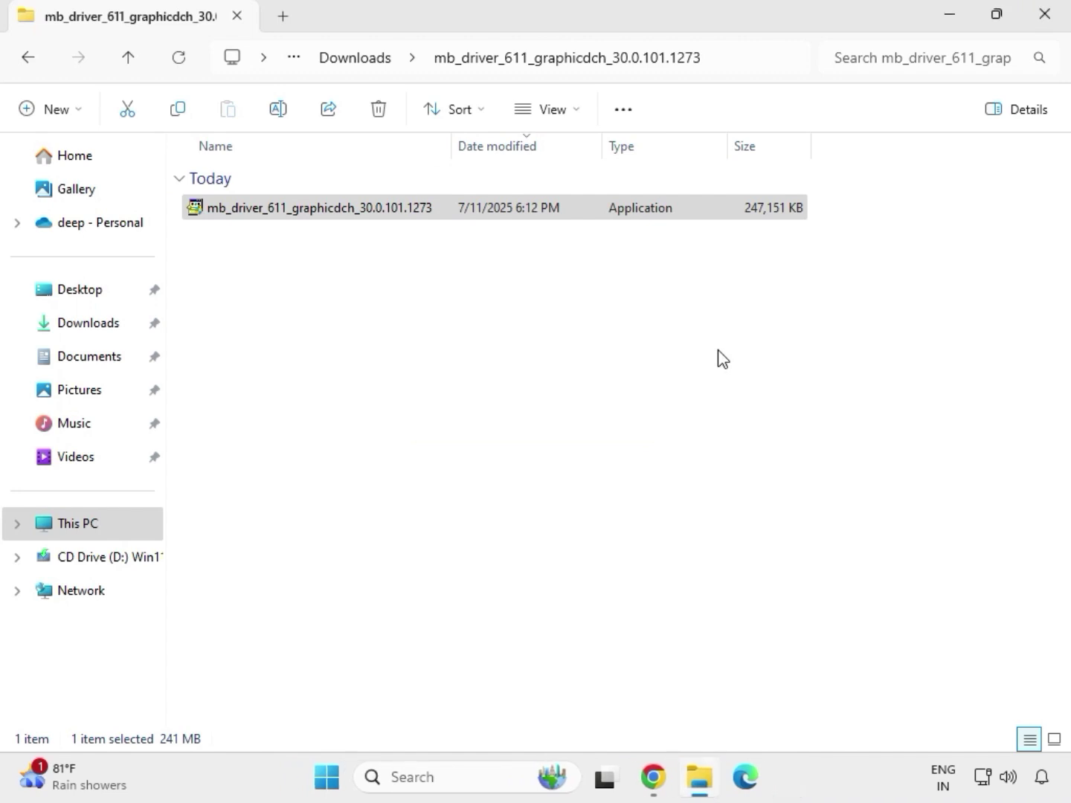
Step: Close the graphics driver folder window, reopen Downloads in File Explorer and select the extracted mb_driver_611_graphicdch_30.0.101.1273 folder
click(1049, 17)
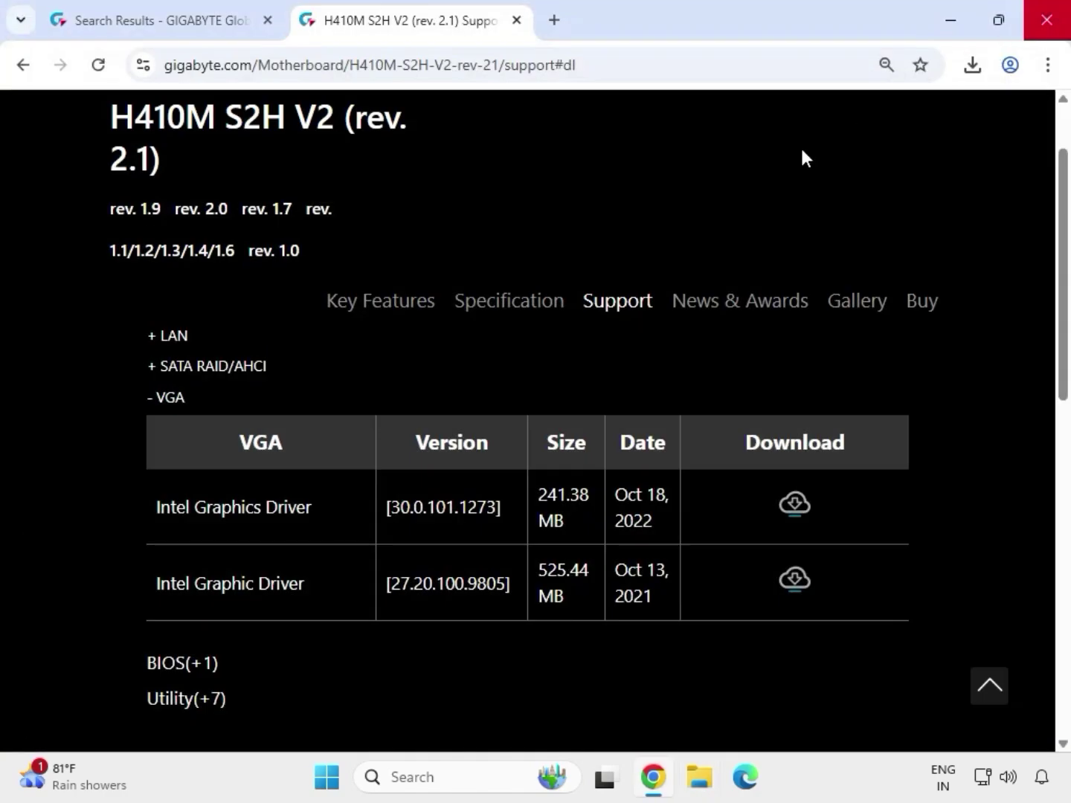
click(701, 789)
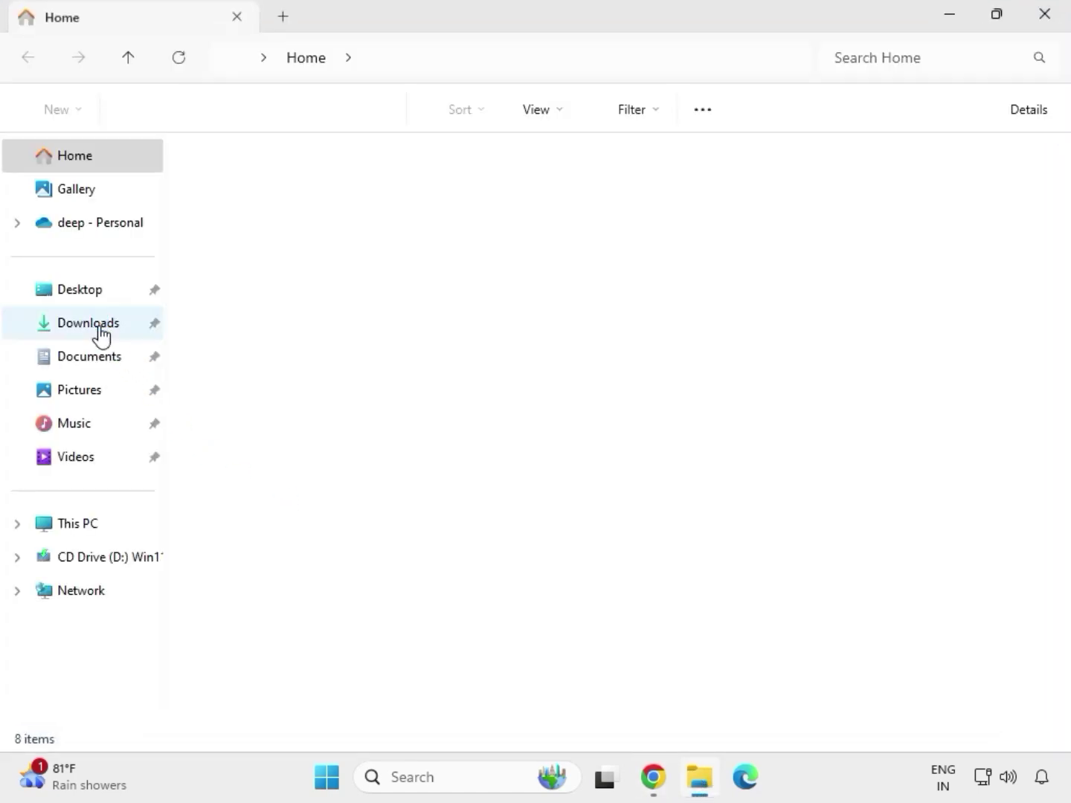
click(99, 325)
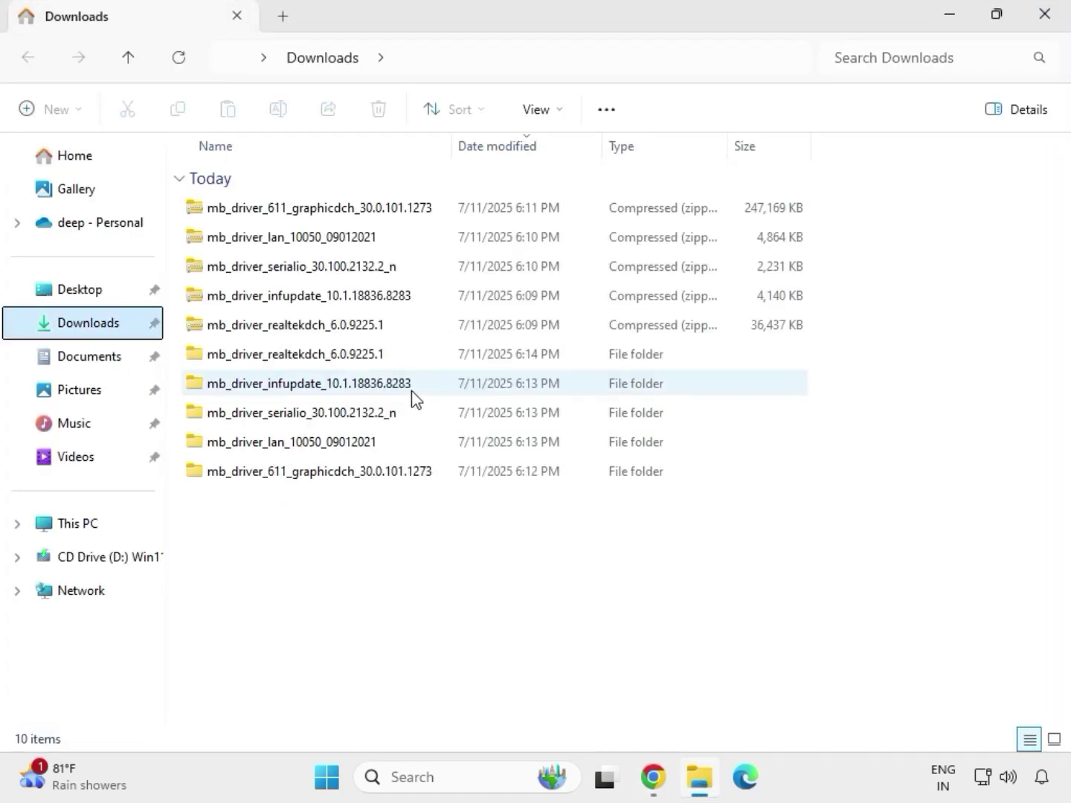
click(304, 357)
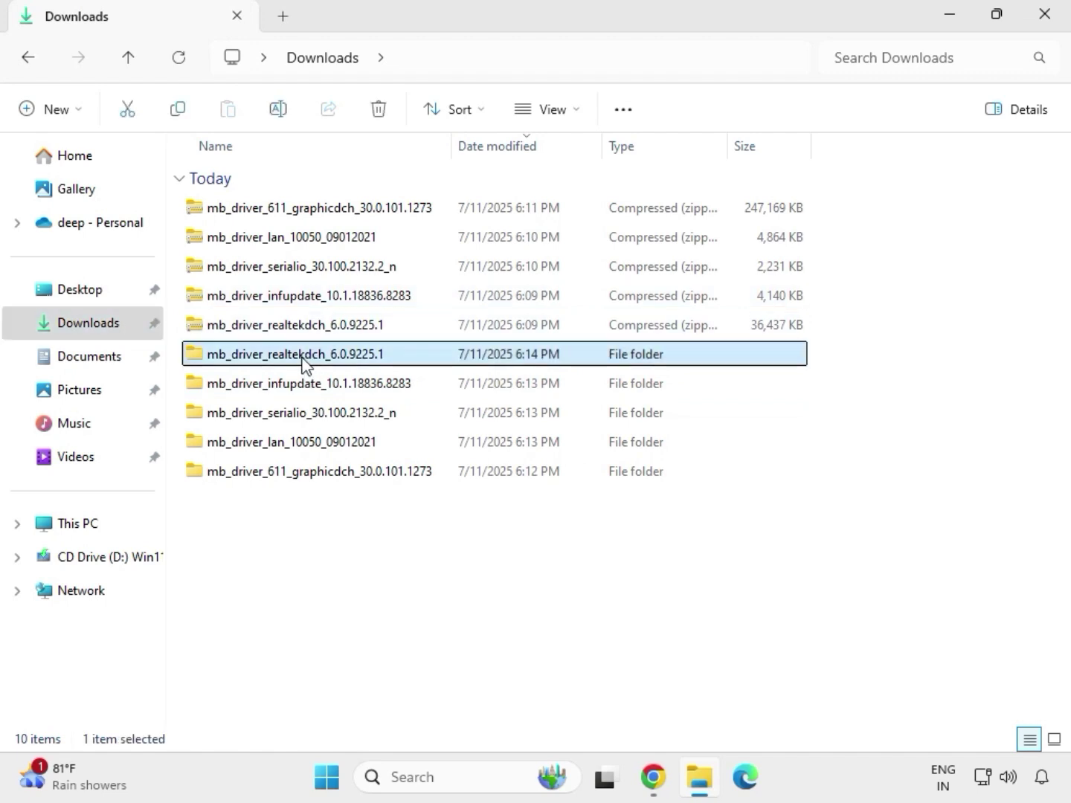
click(346, 473)
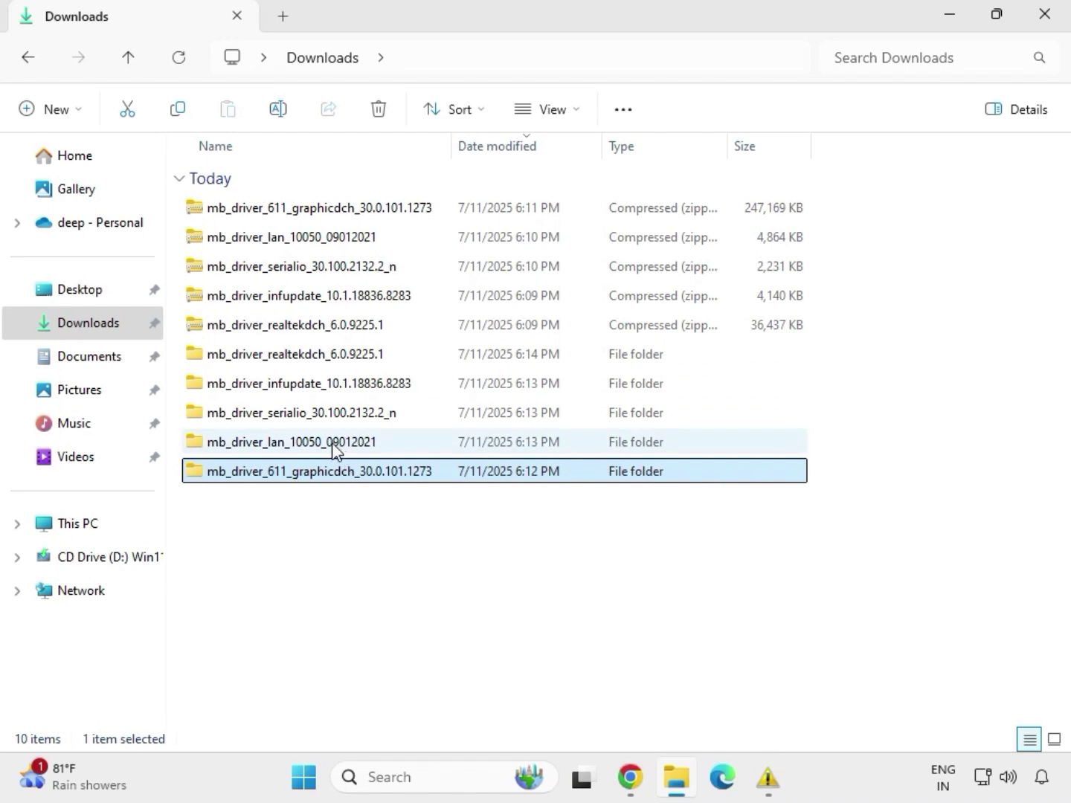
Step: Run the Install_Win10_10050_09012021 application from the extracted mb_driver_lan_10050_09012021 folder and allow it to make changes to the device
click(341, 448)
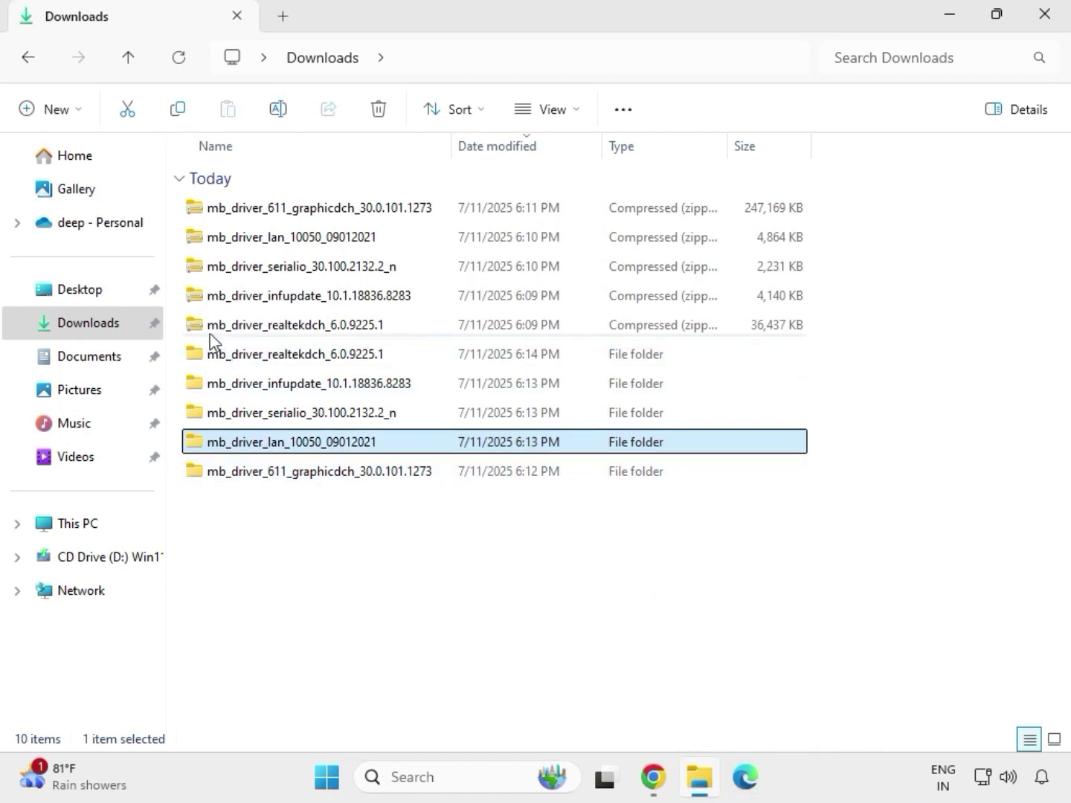
double_click(333, 446)
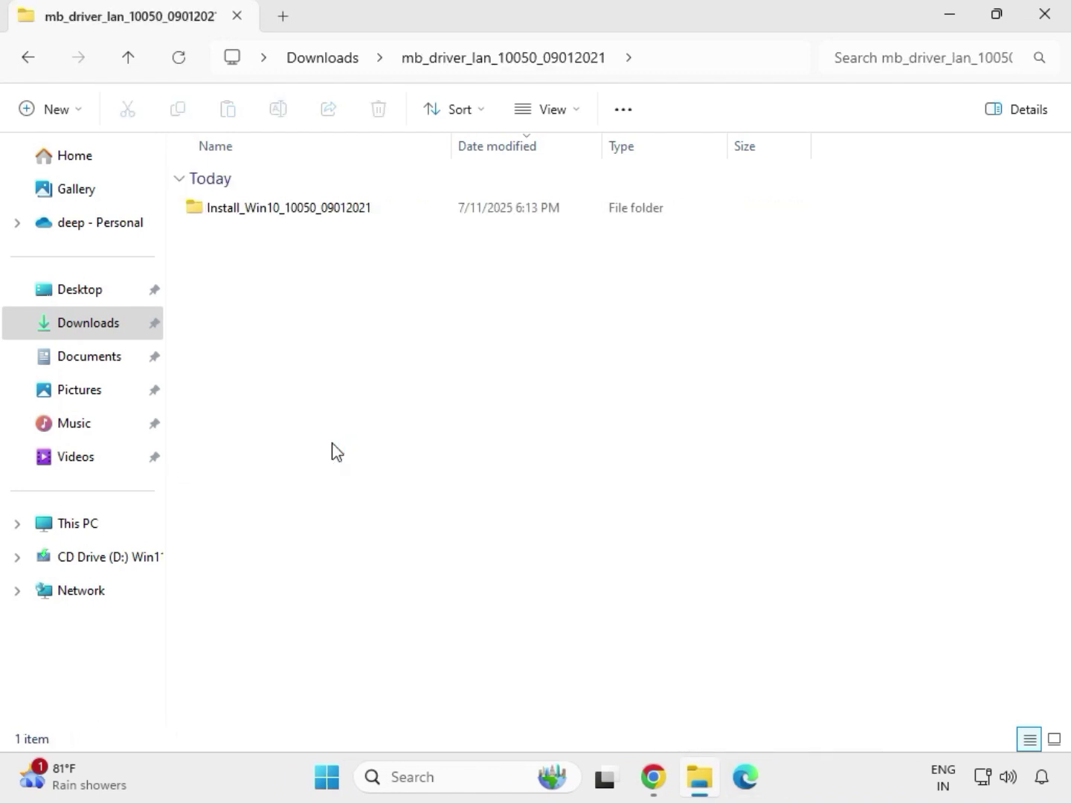
double_click(269, 216)
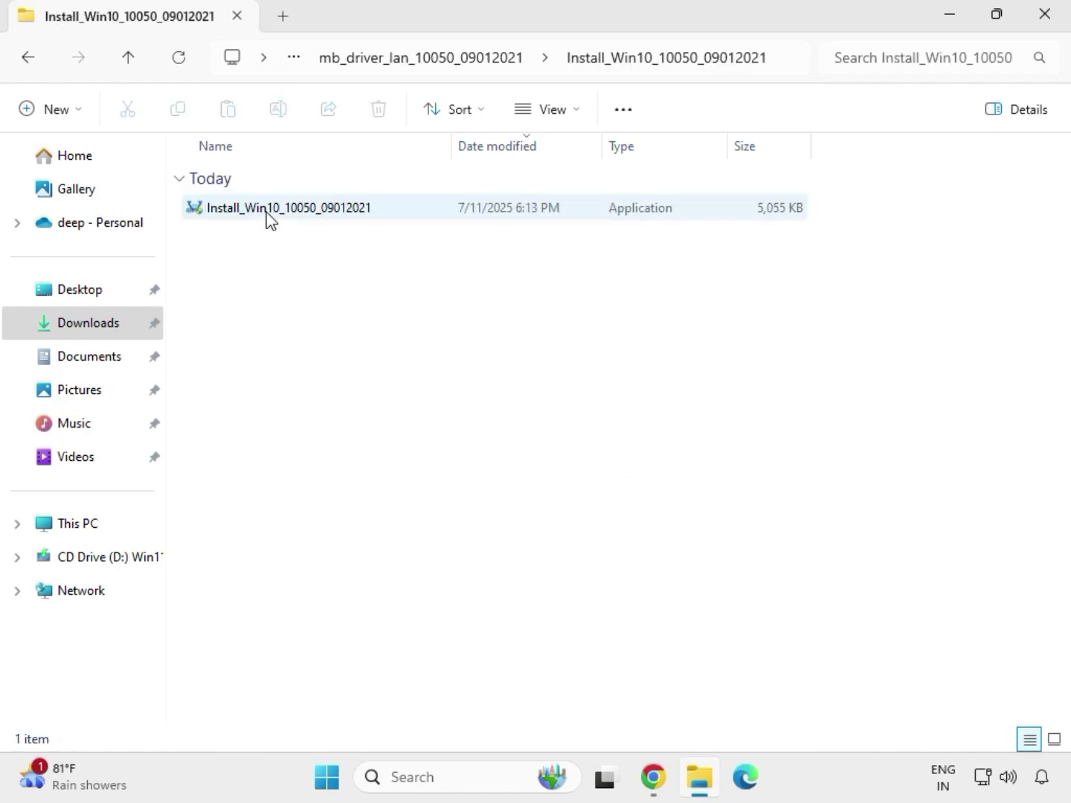
double_click(268, 216)
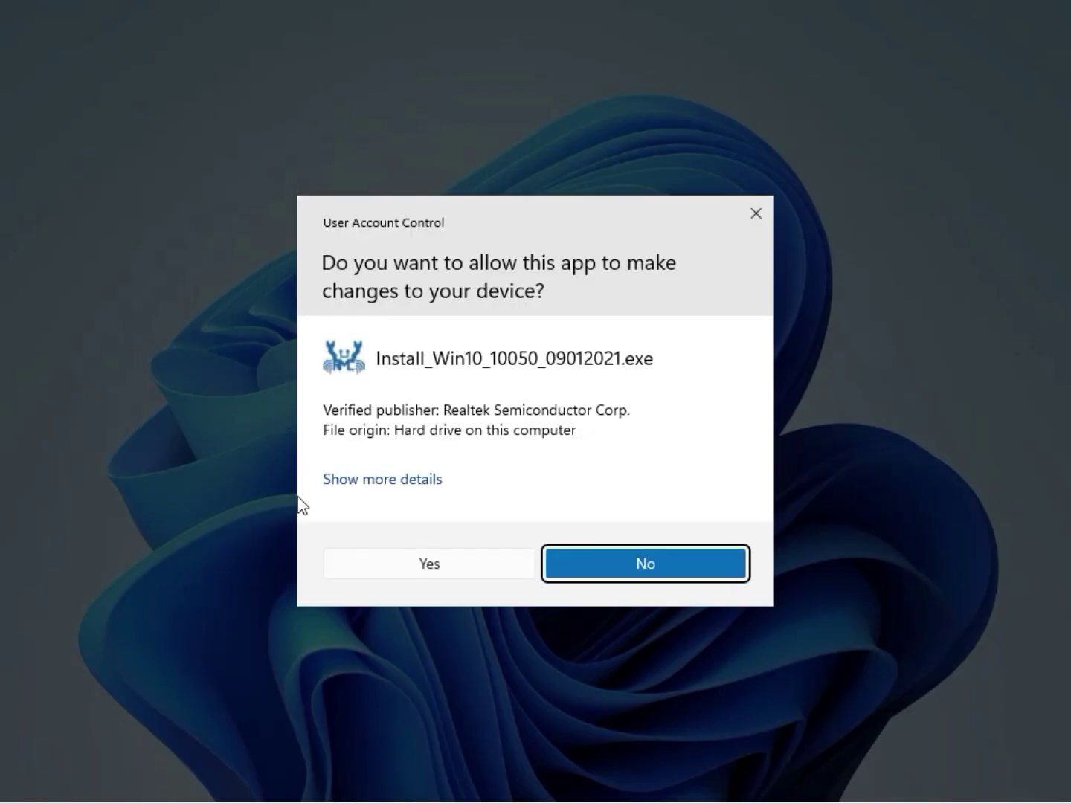
click(419, 564)
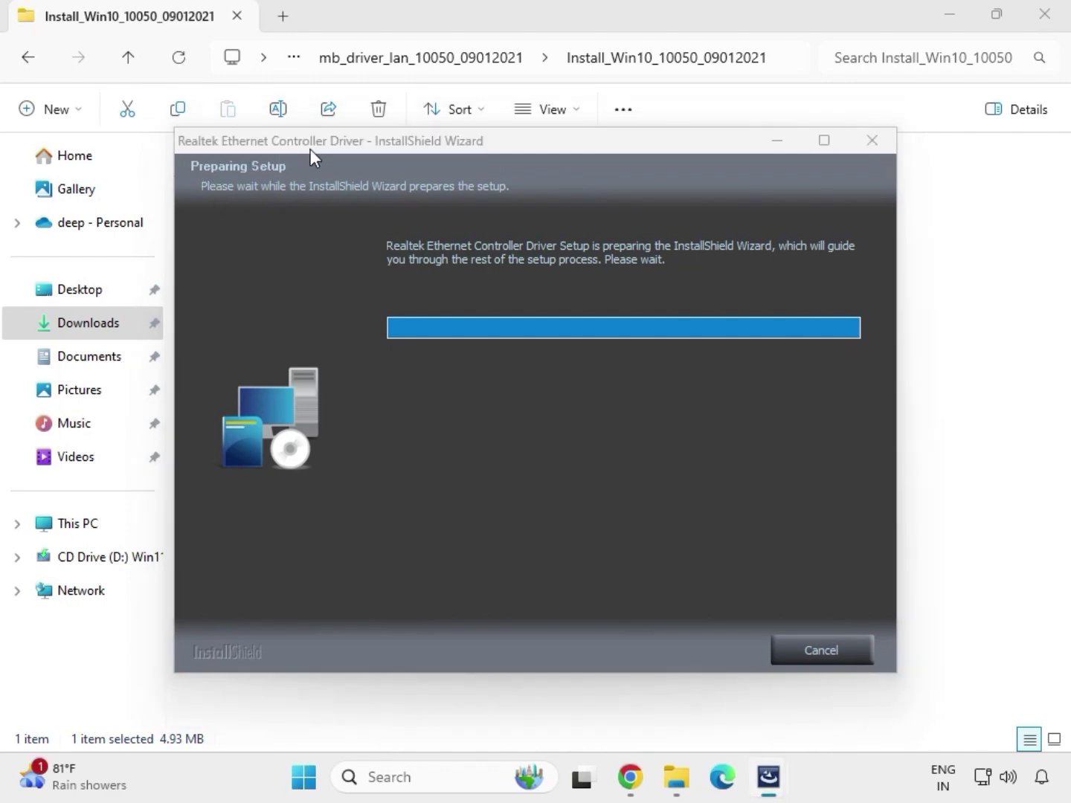
Step: Go through the Realtek Ethernet Controller Driver setup wizard to its end and return to the Downloads folder
click(684, 659)
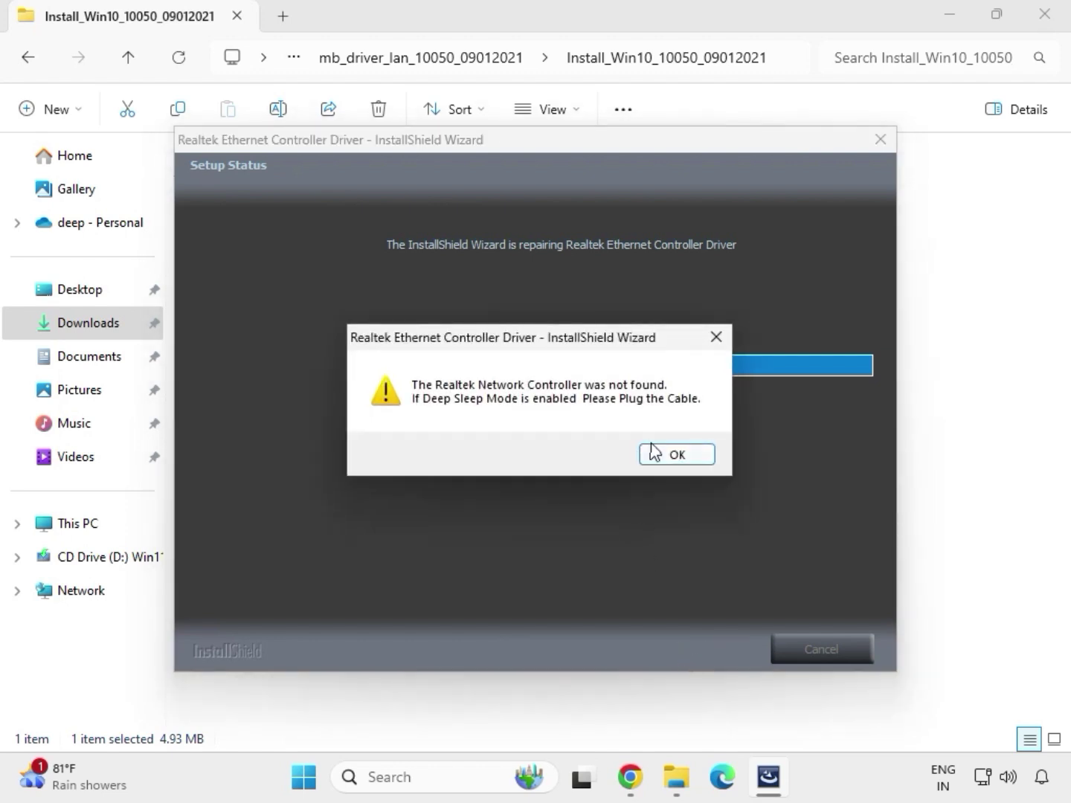
click(653, 446)
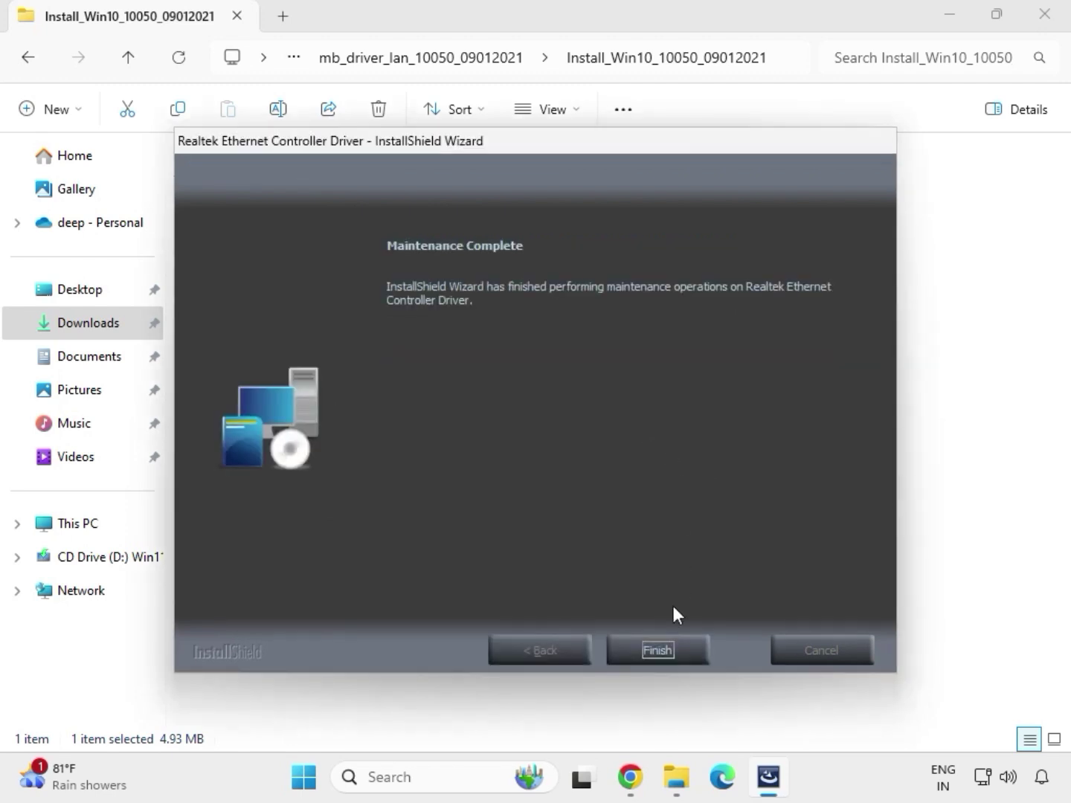
click(667, 644)
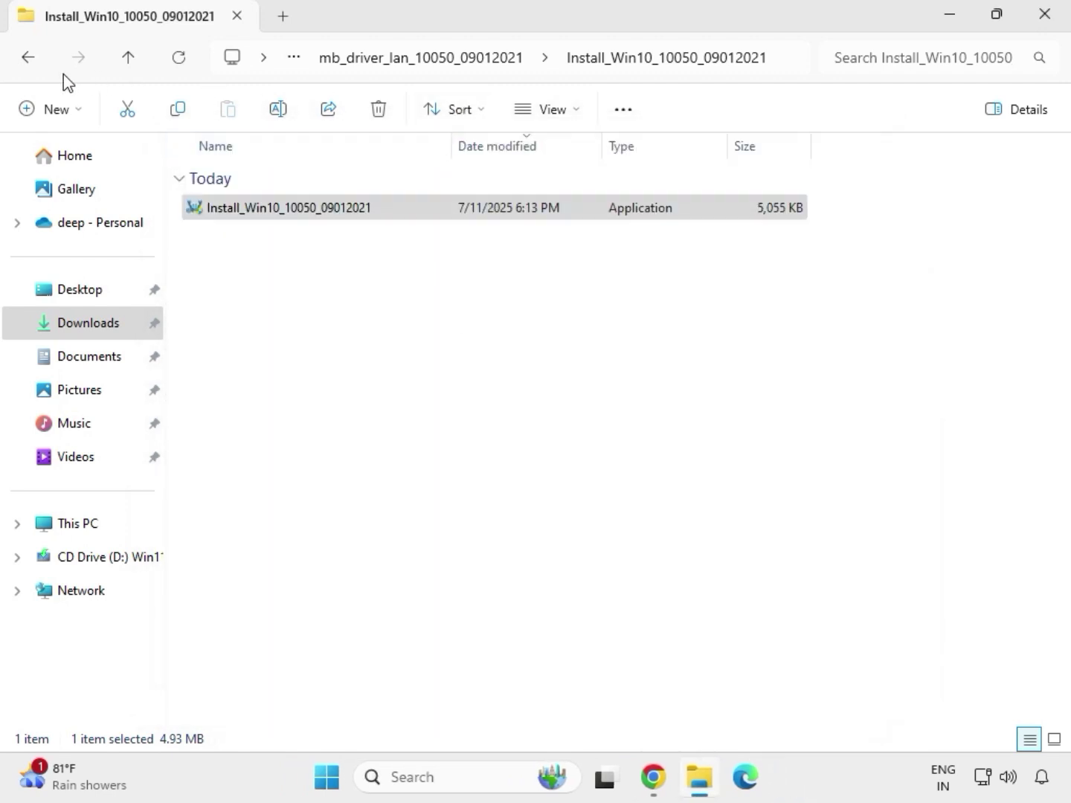
key(alt+Left)
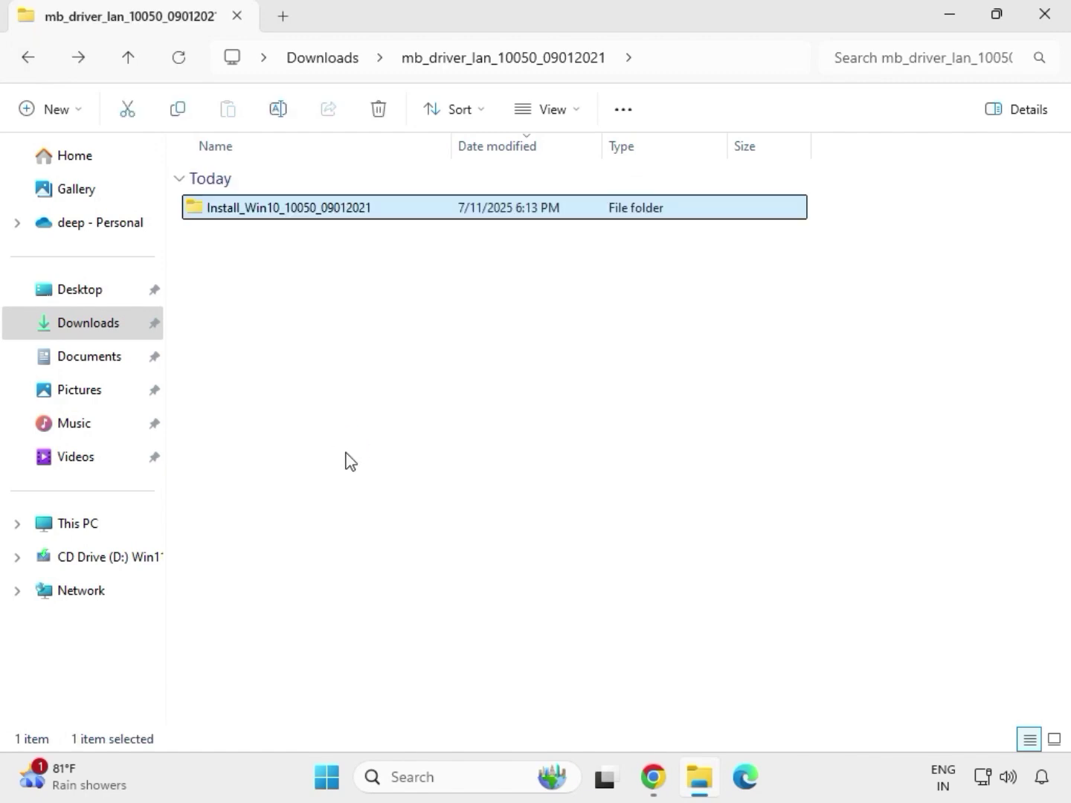
click(28, 58)
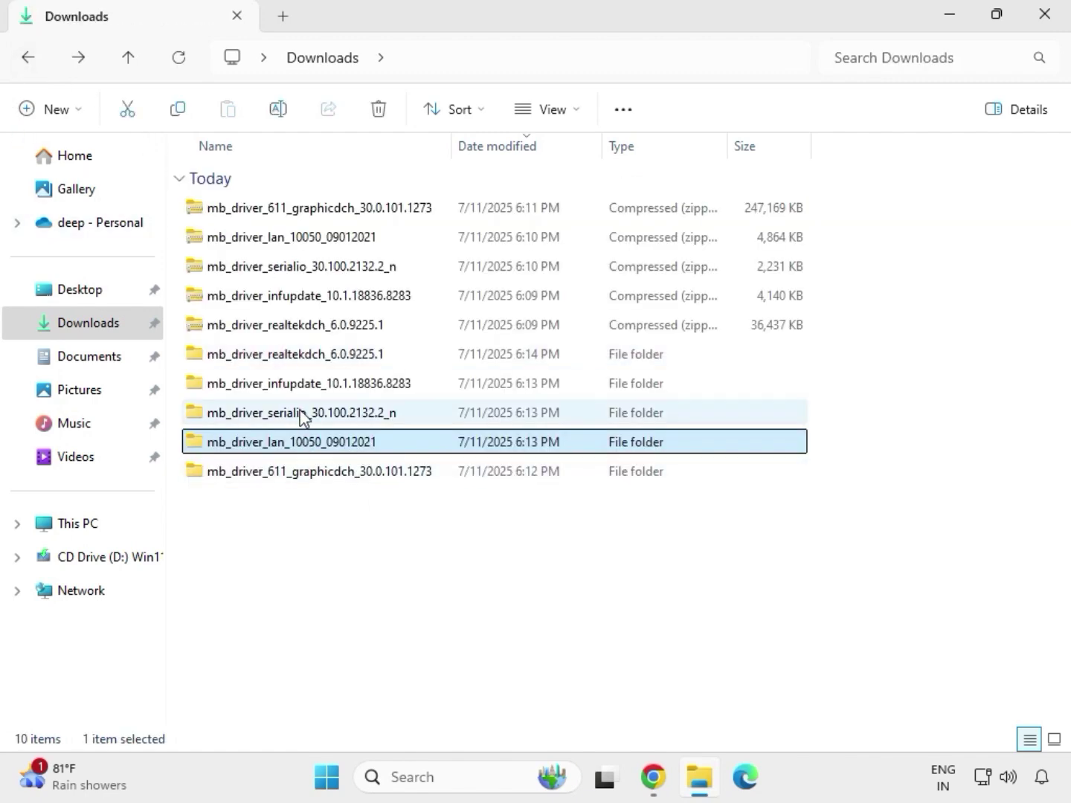
Step: Run SetupSerialIO from the extracted mb_driver_serialio_30.100.2132.2_n folder as administrator and allow it to make changes to the device
double_click(302, 417)
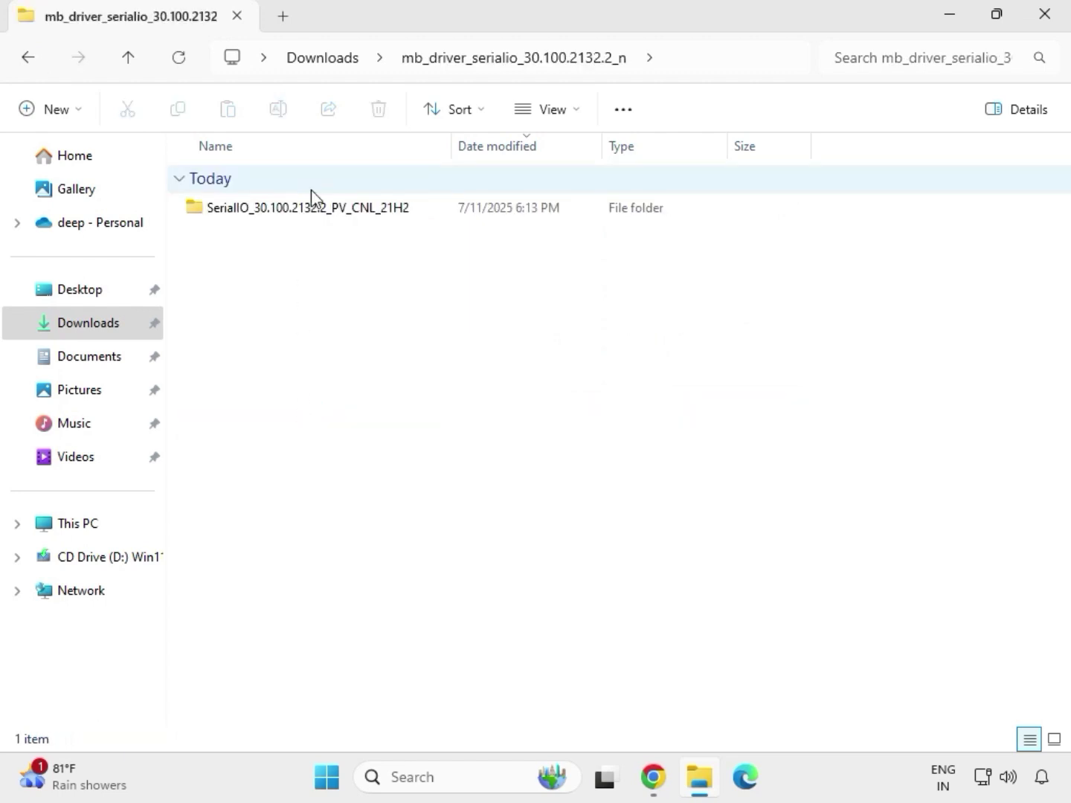
double_click(318, 214)
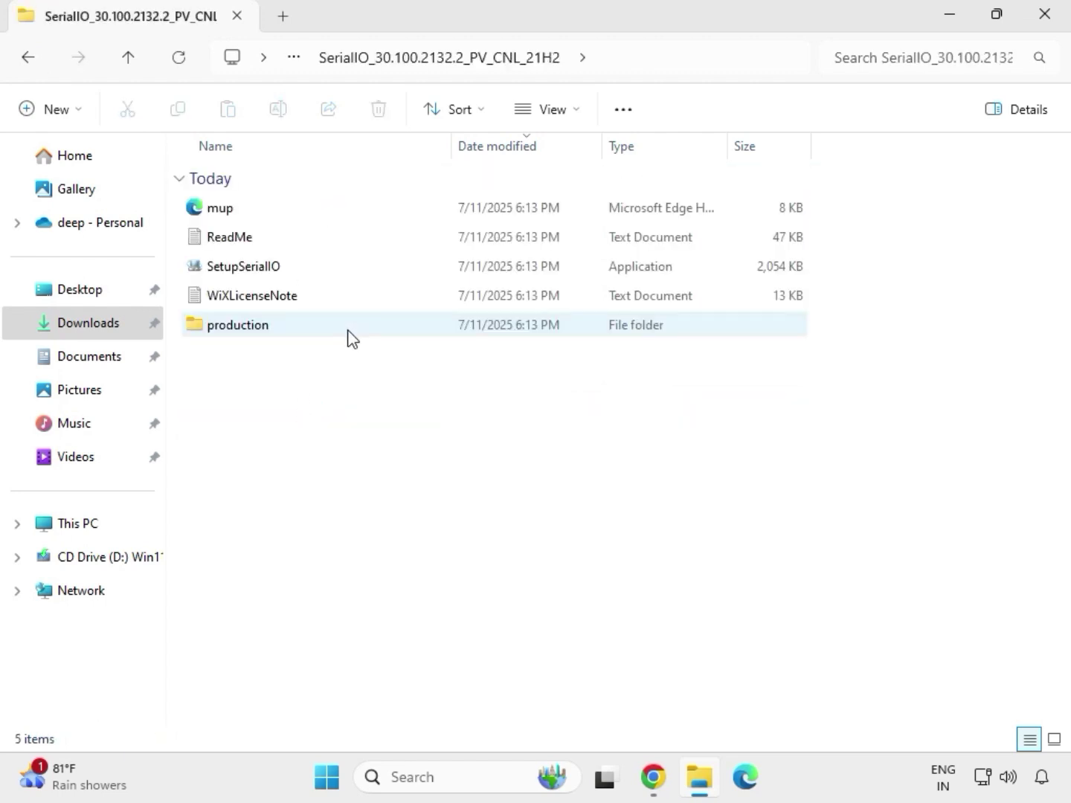
click(269, 269)
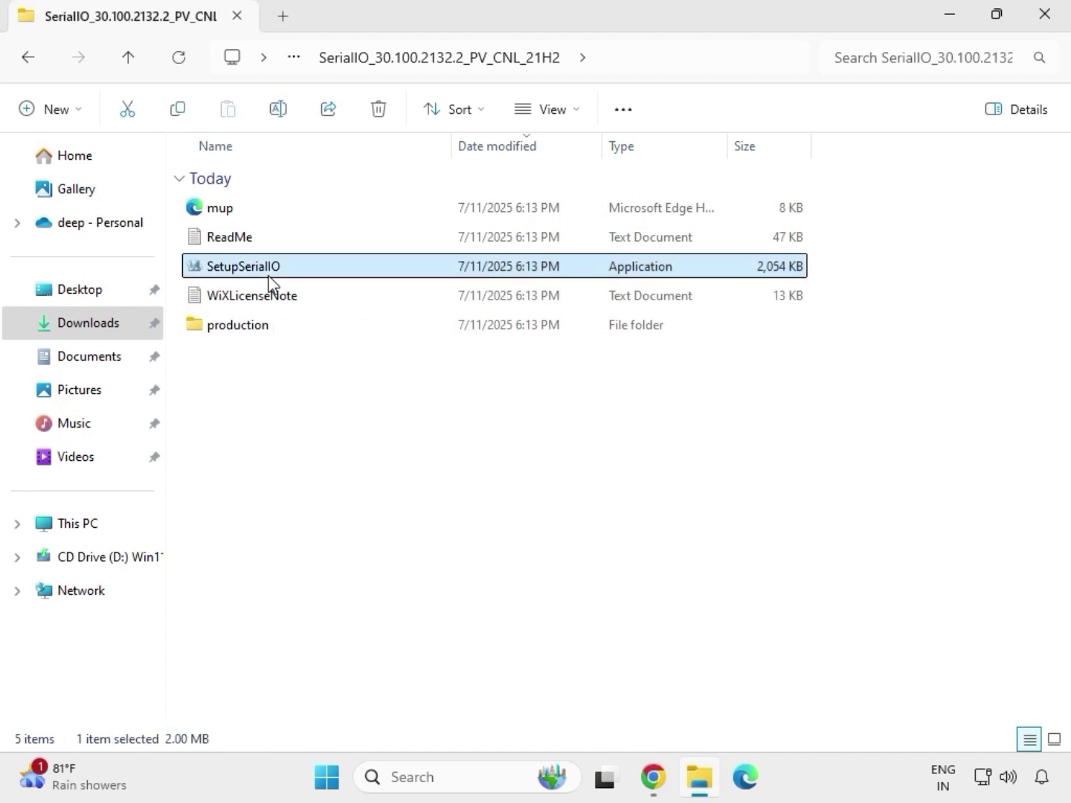
right_click(269, 270)
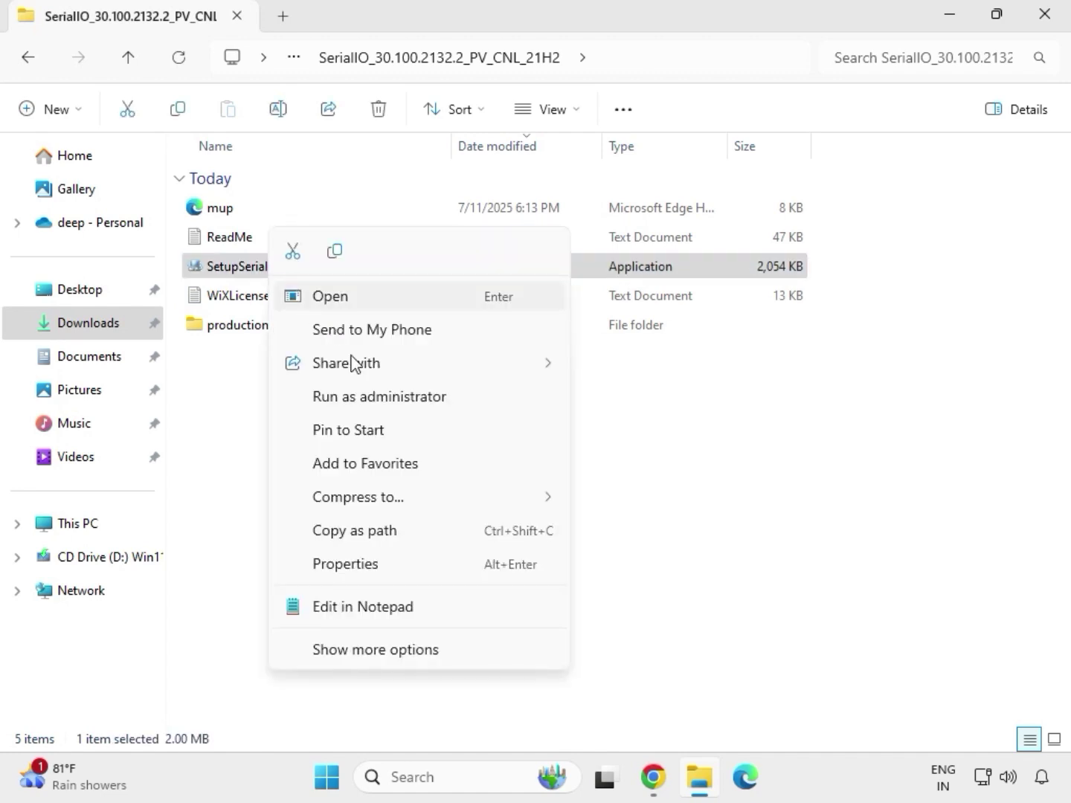
click(378, 399)
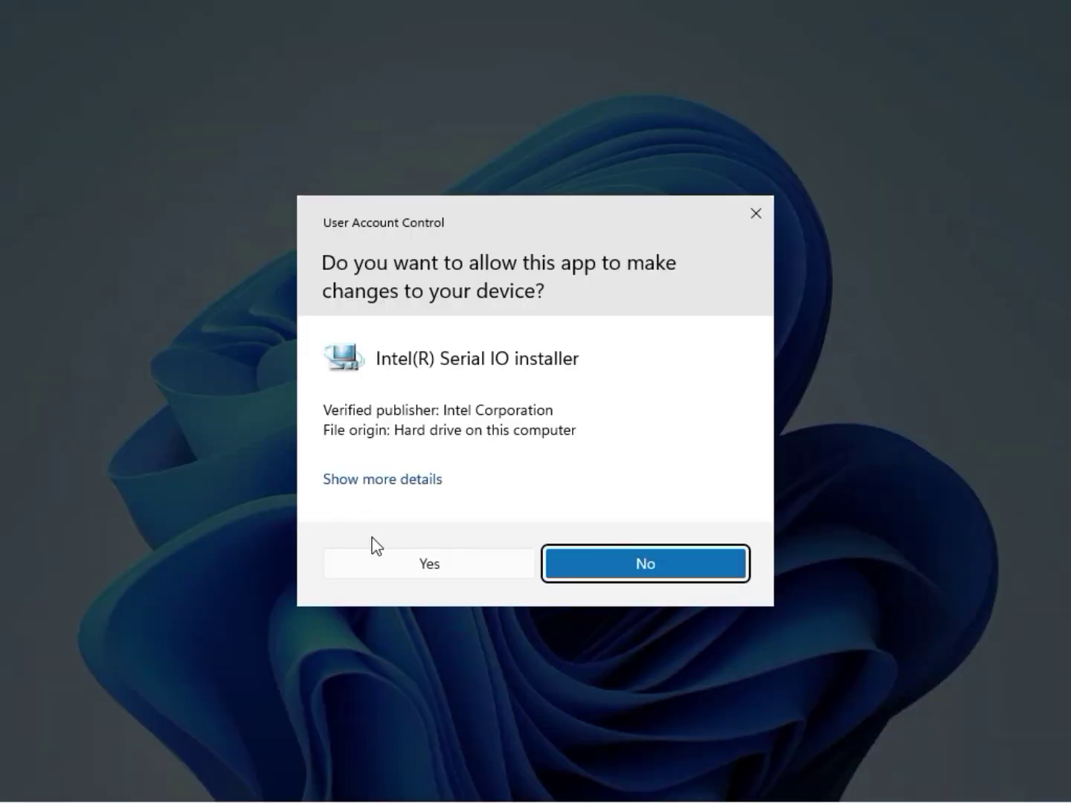
click(423, 568)
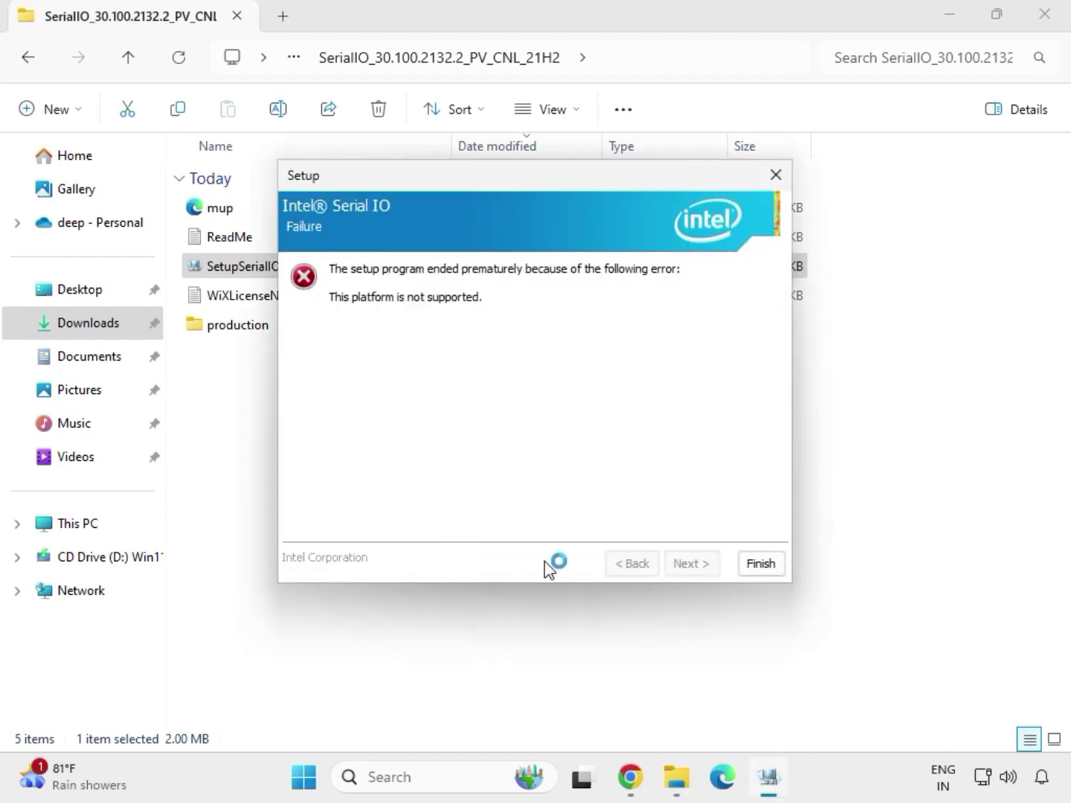
Step: Close the Intel Serial IO setup and go back to the Downloads folder
click(751, 569)
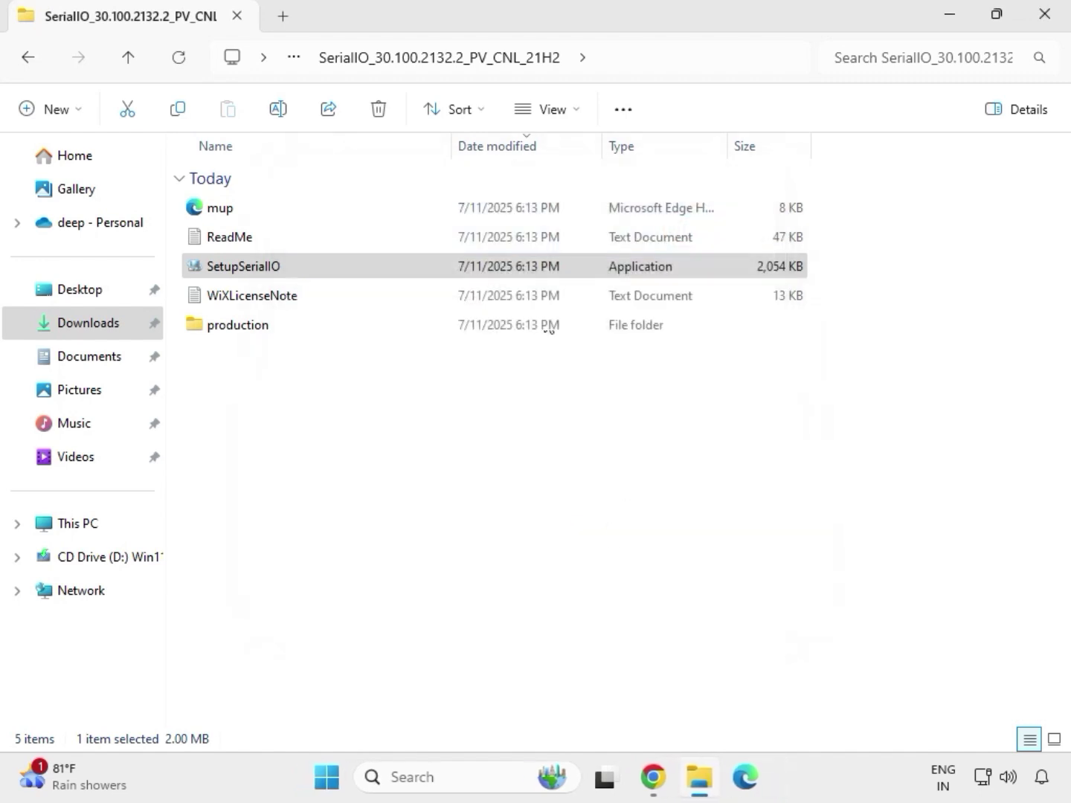
click(32, 59)
click(33, 64)
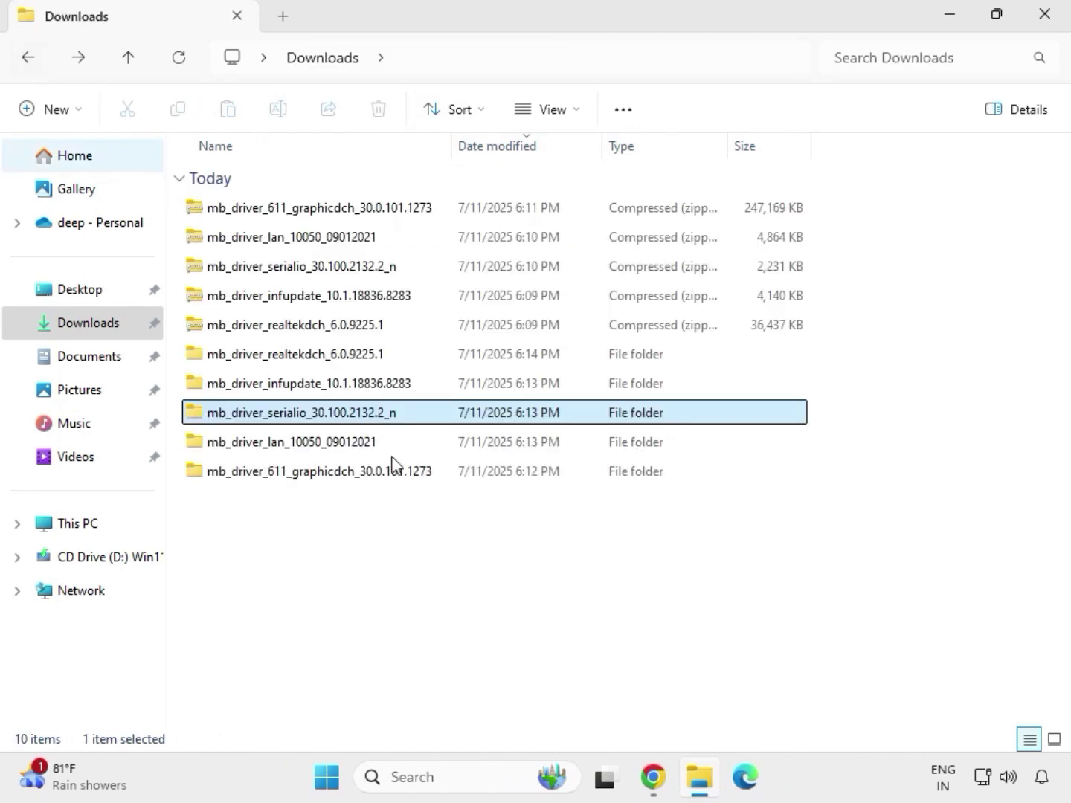
Step: Run SetupChipset from the extracted mb_driver_infupdate_10.1.18836.8283 folder as administrator and allow it to make changes to the device
click(279, 388)
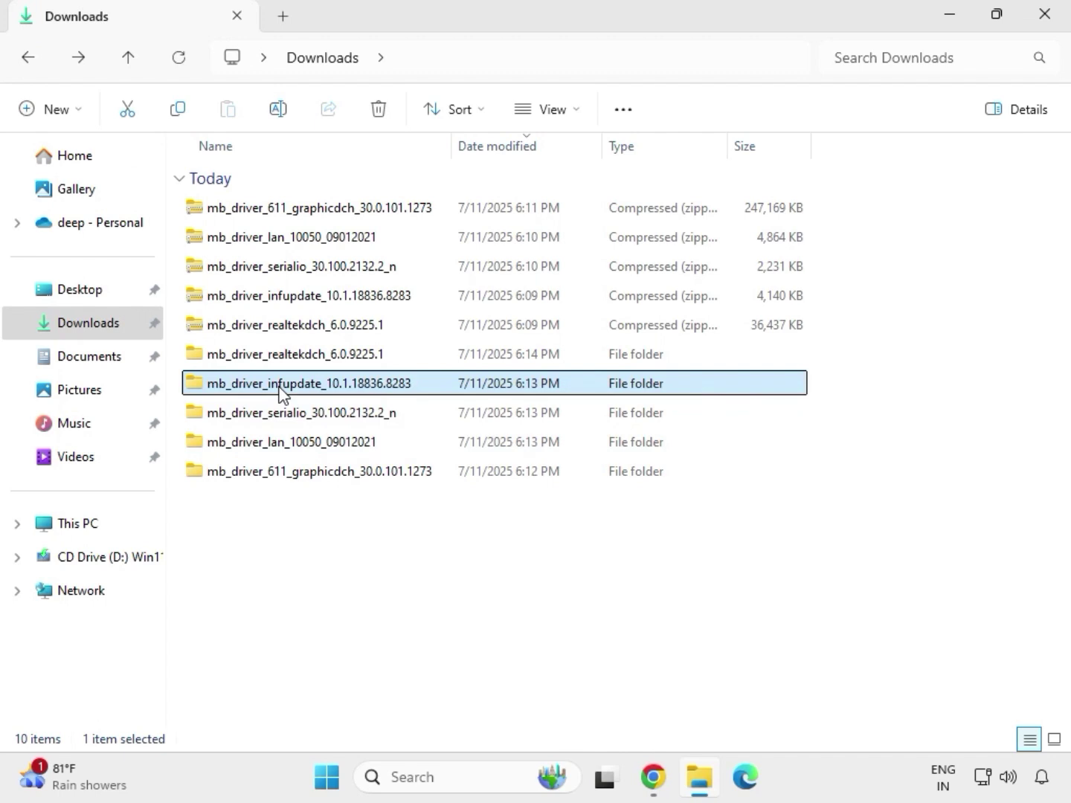
double_click(280, 388)
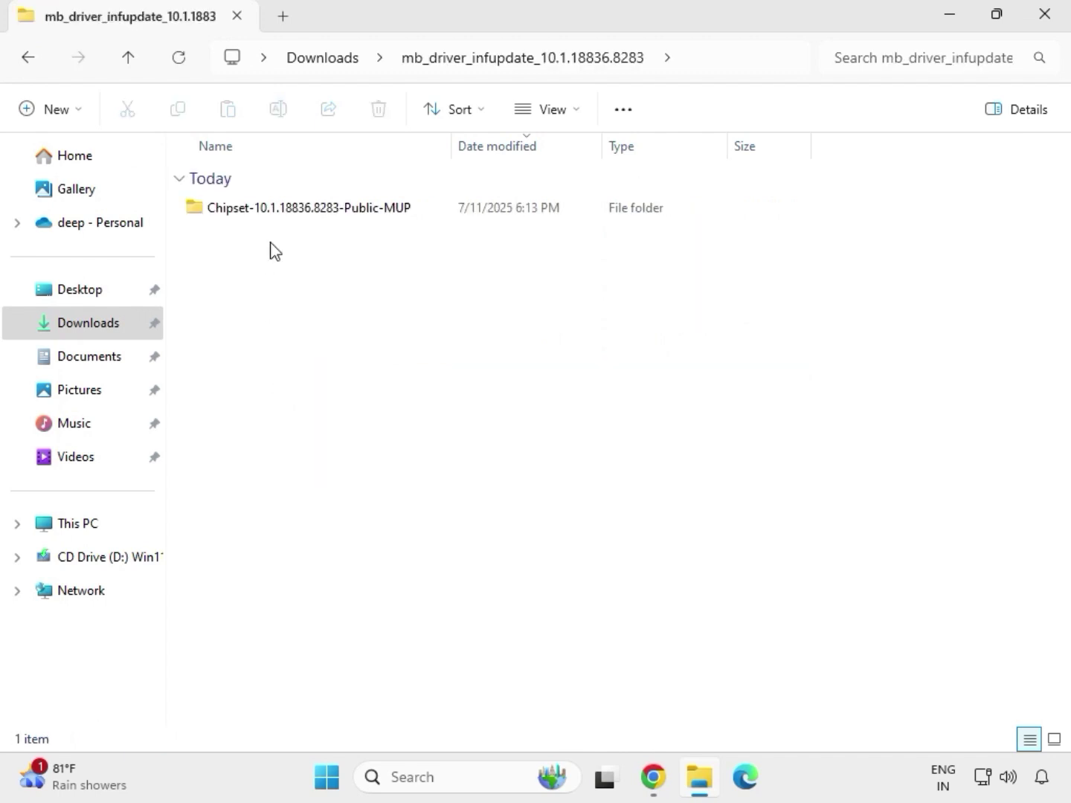
double_click(285, 211)
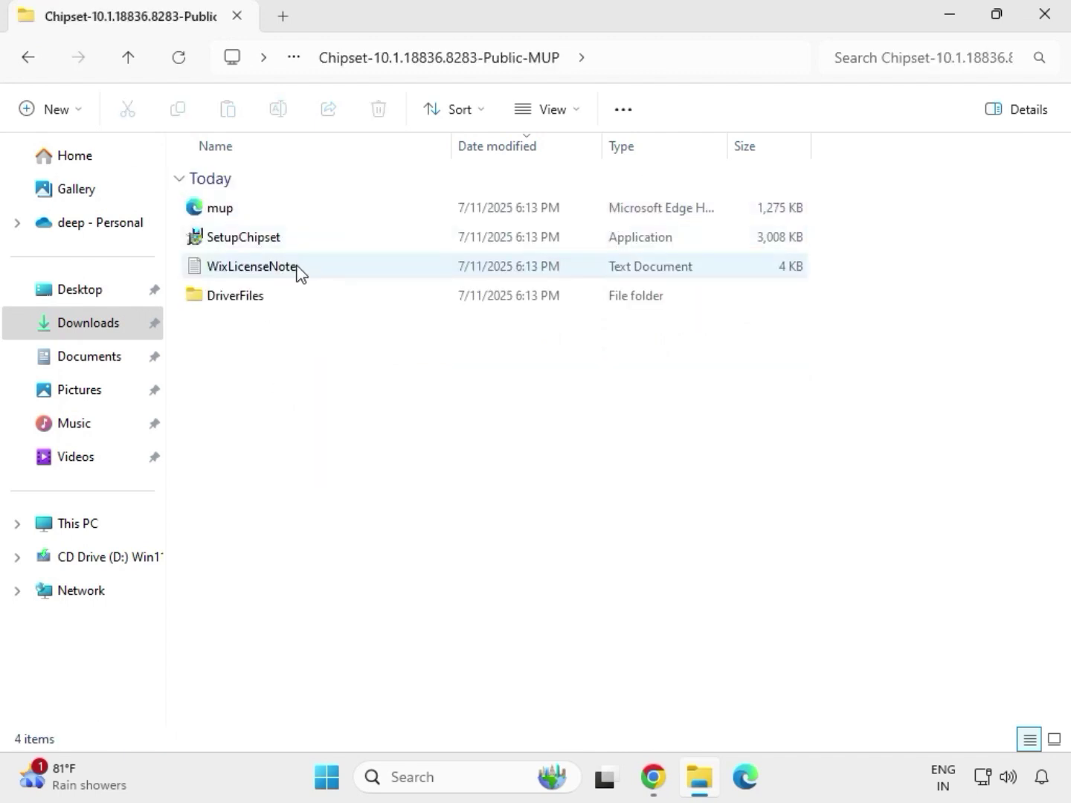
click(304, 245)
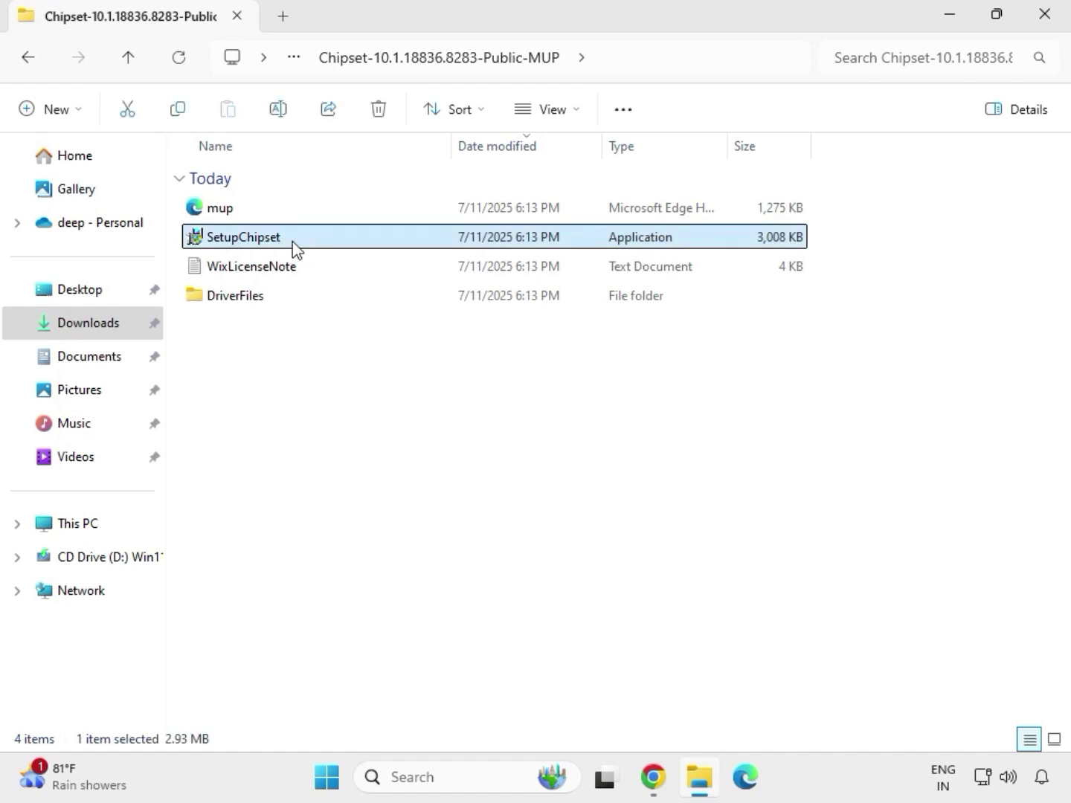
right_click(305, 256)
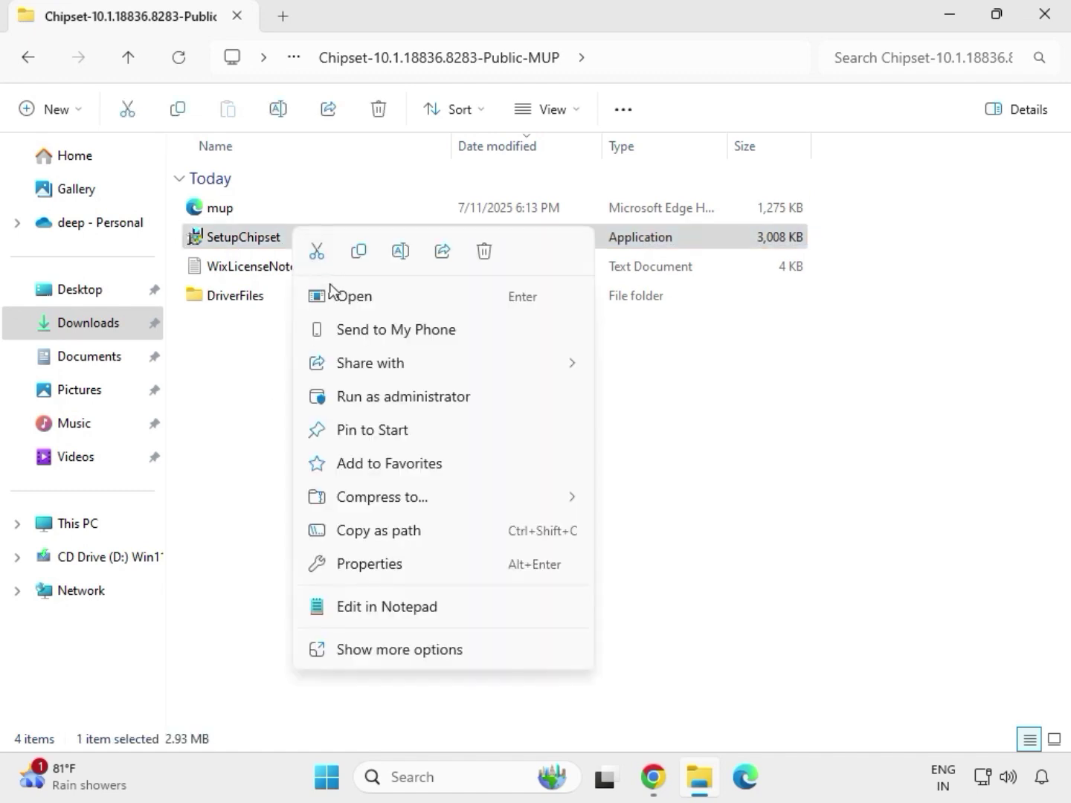
click(378, 388)
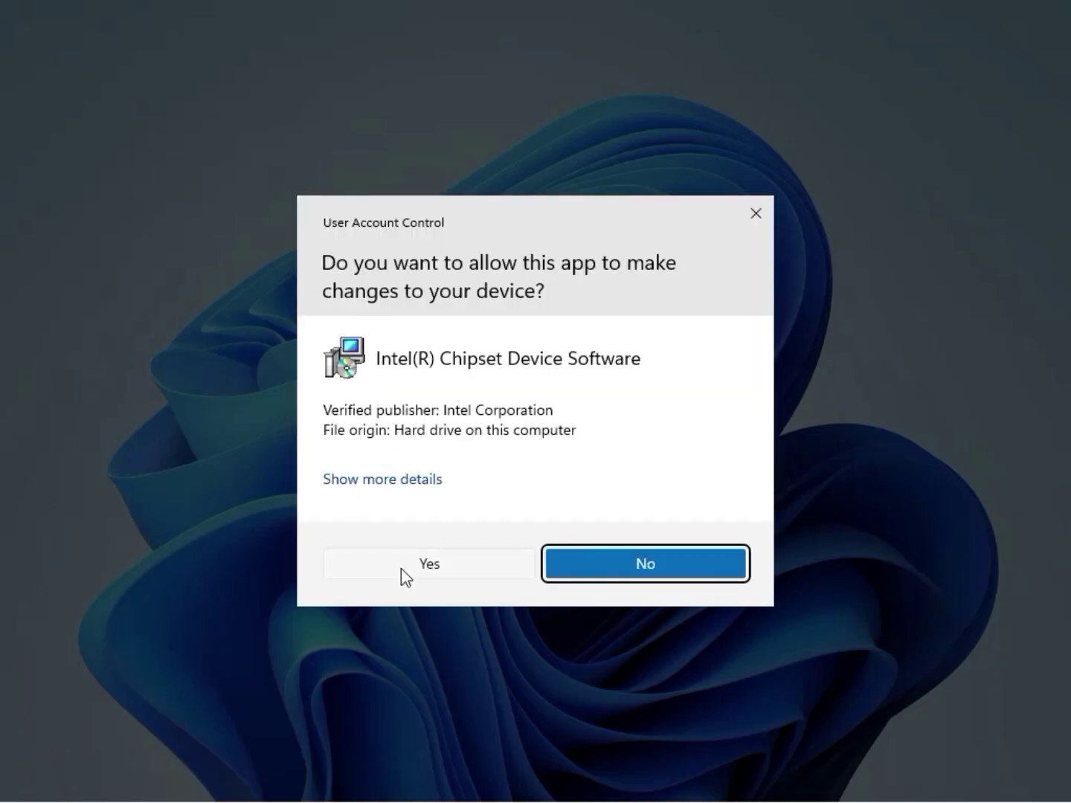
click(430, 565)
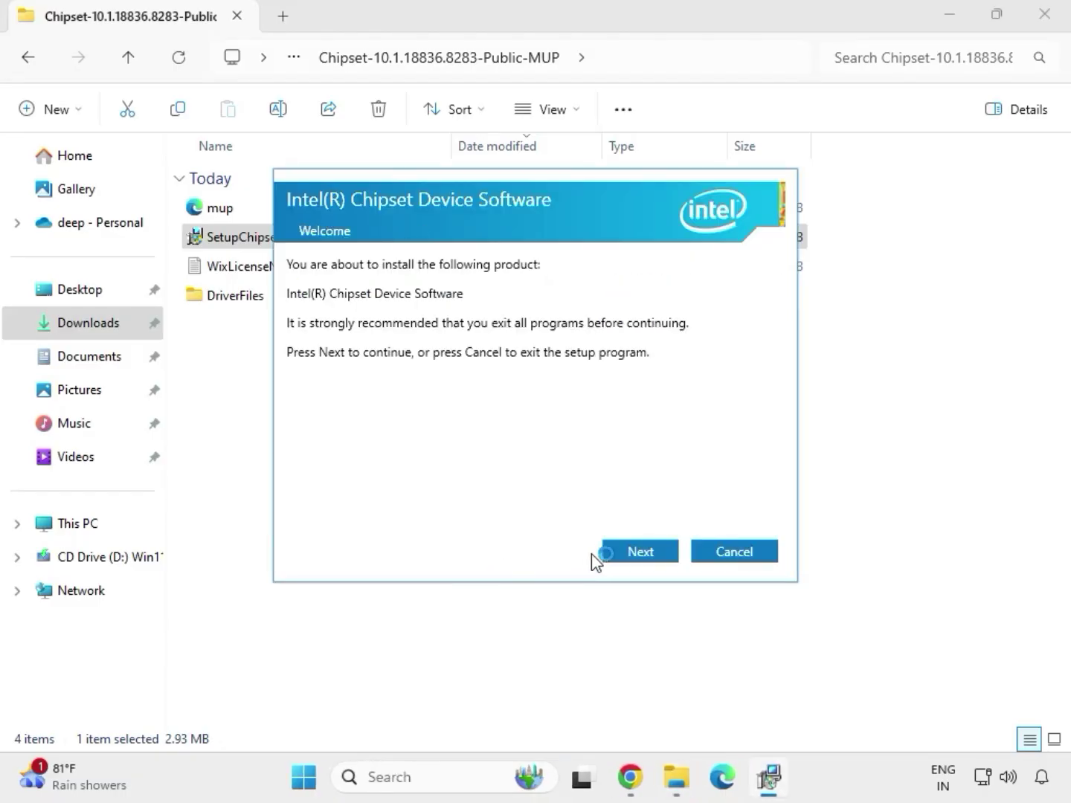
Step: Install the Intel Chipset Device Software, close its setup and return to the Downloads folder
click(627, 560)
click(626, 559)
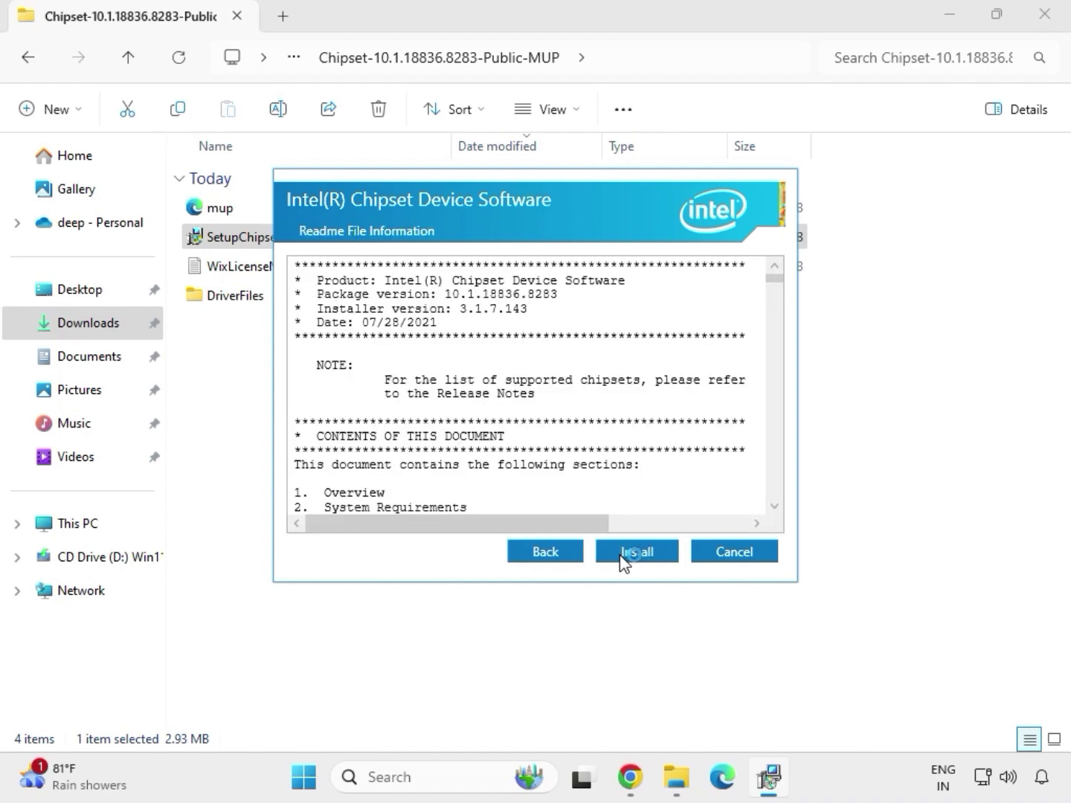
click(650, 562)
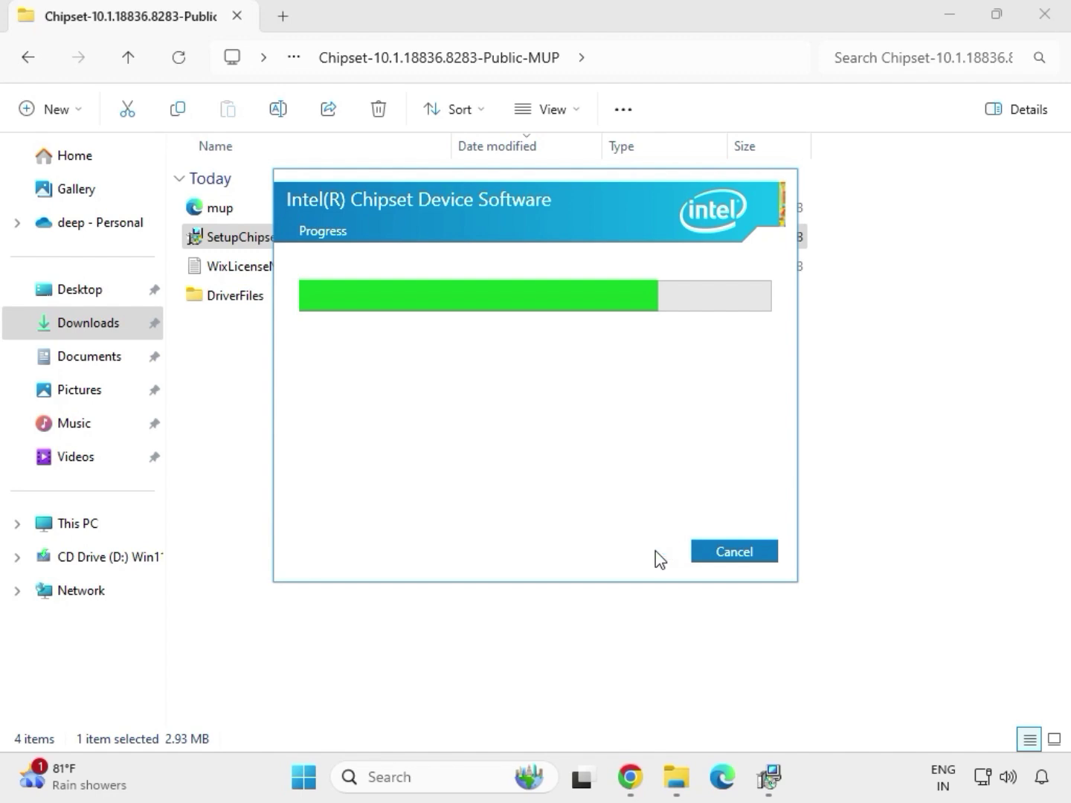
click(724, 558)
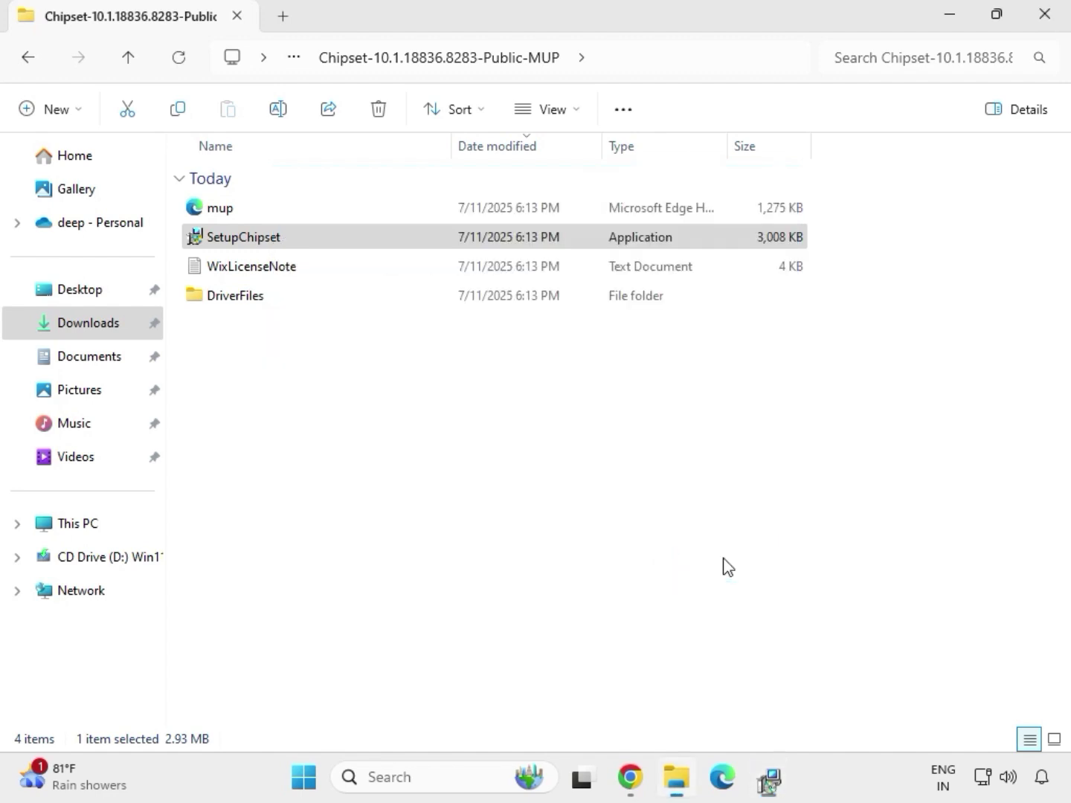
click(346, 239)
key(alt+Up)
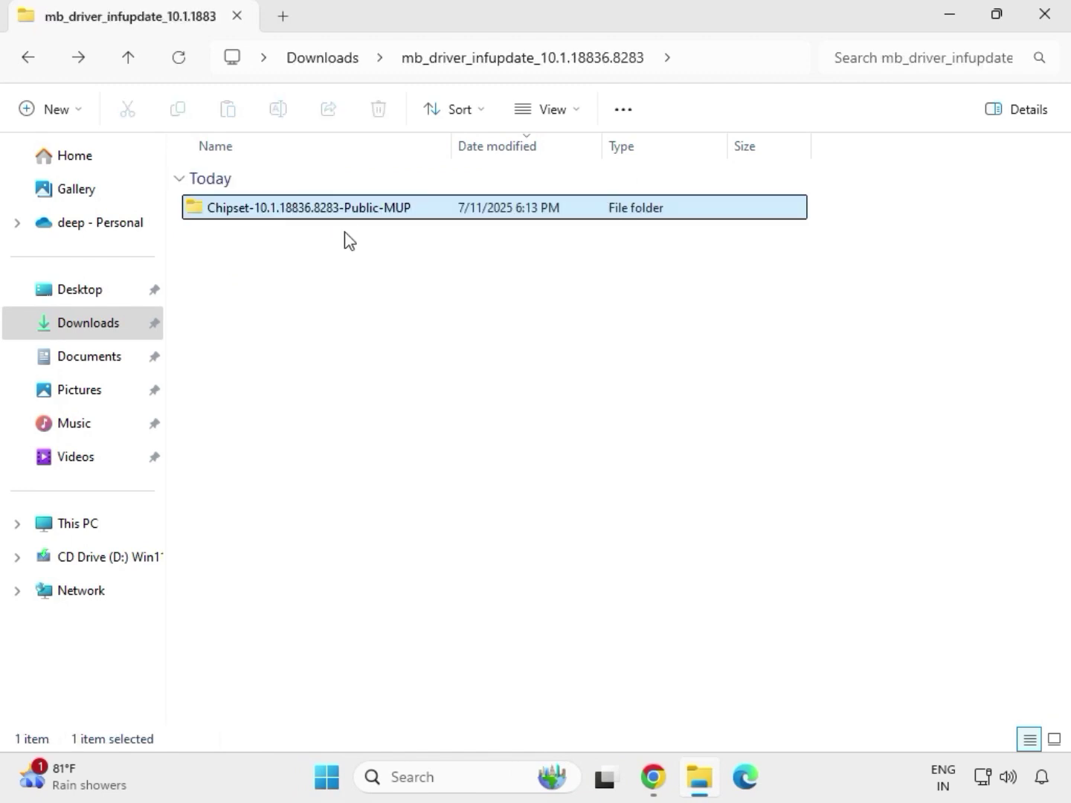
key(alt+Up)
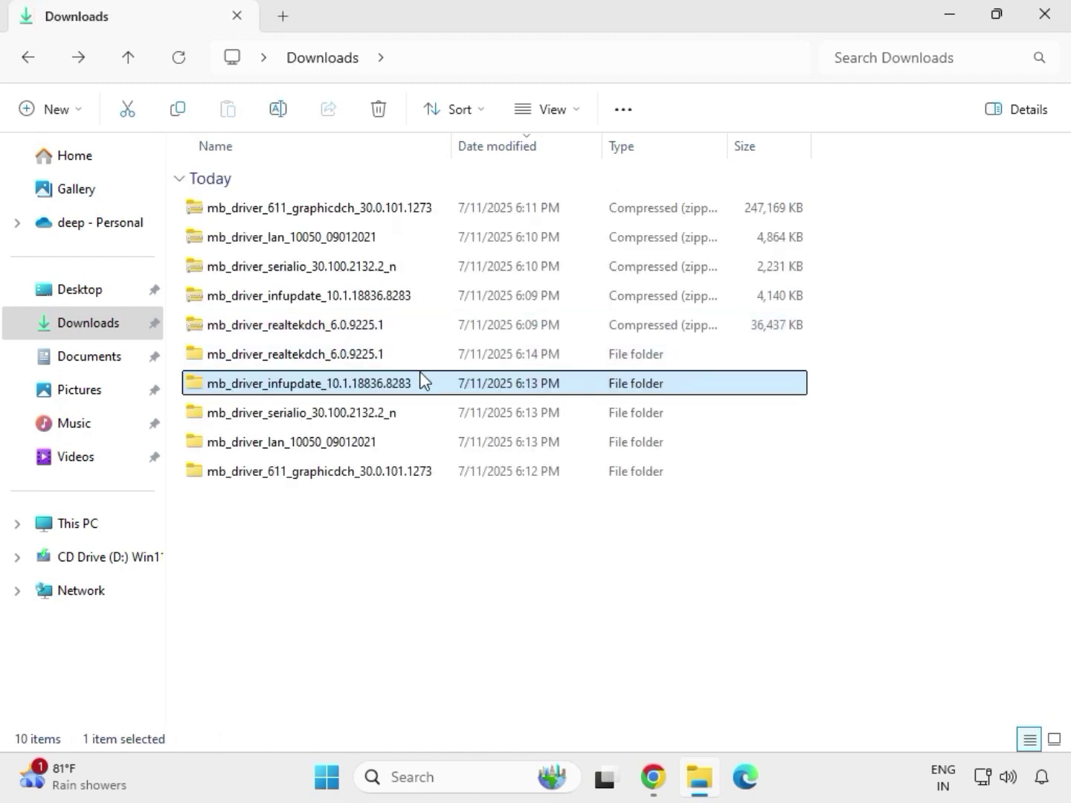
Step: Look into the extracted mb_driver_realtekdch_6.0.9225.1 folder and return to Downloads
click(400, 357)
double_click(398, 356)
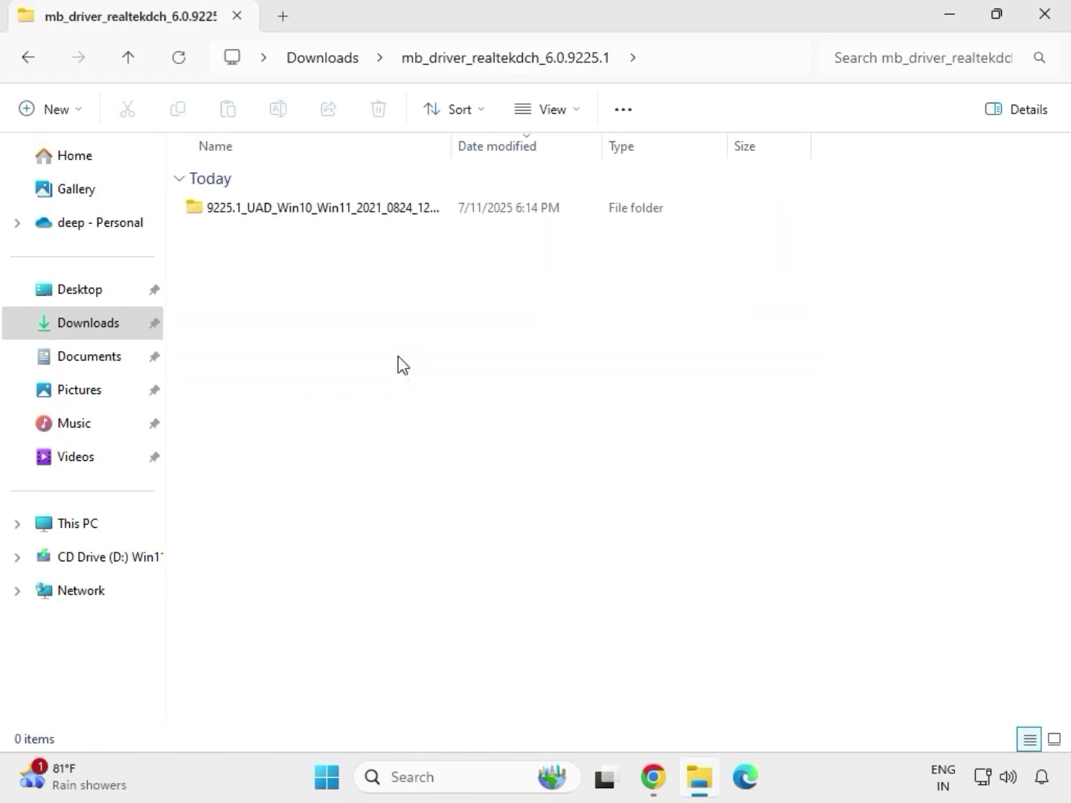
click(331, 61)
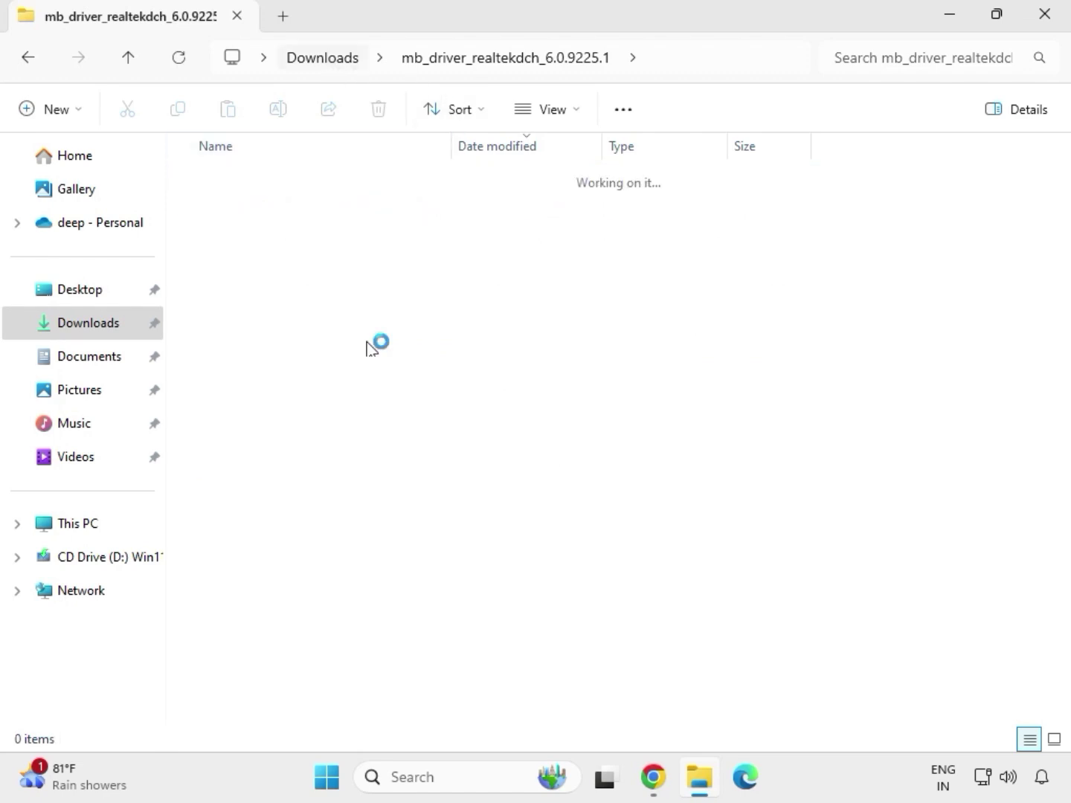
Step: Run the installer in the extracted mb_driver_611_graphicdch_30.0.101.1273 folder as administrator and allow it to make changes to the device
click(305, 472)
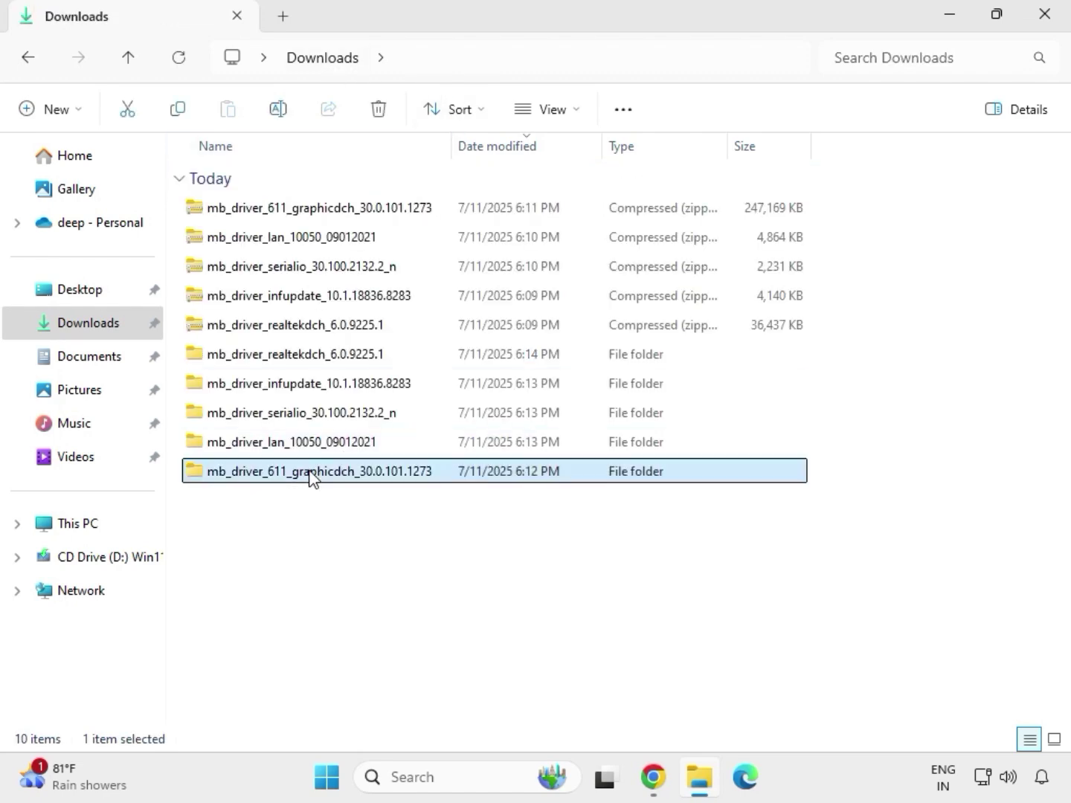
double_click(328, 472)
click(294, 211)
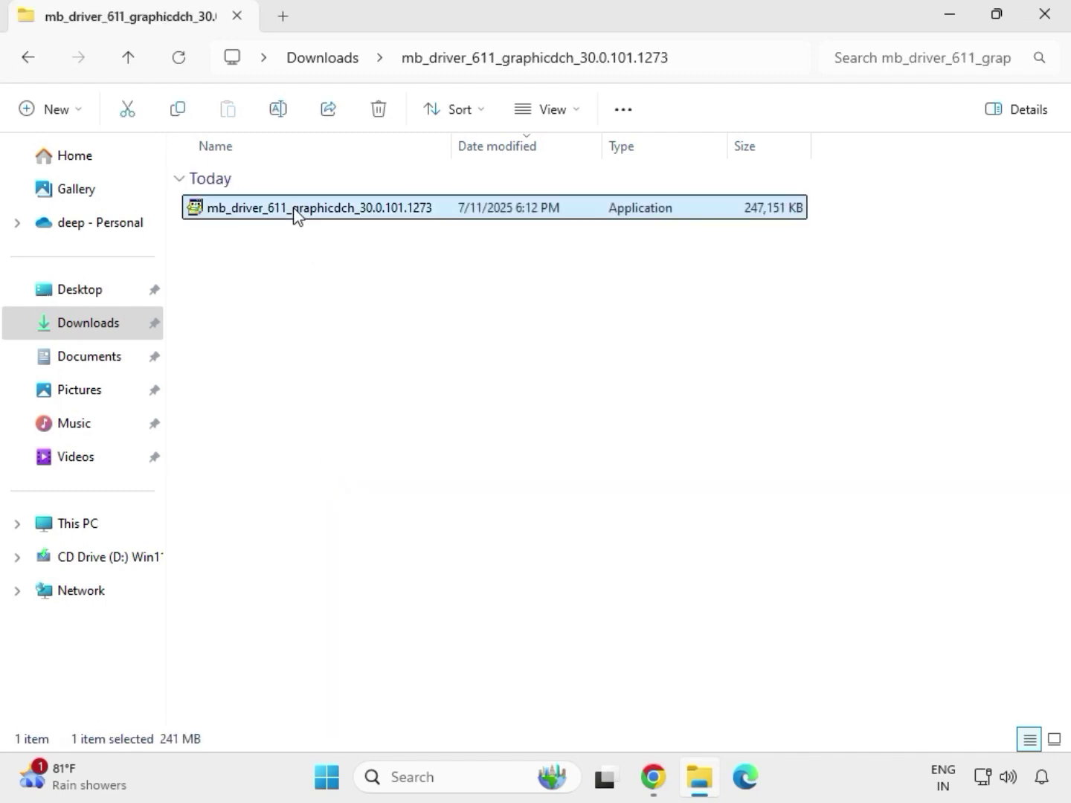
right_click(316, 246)
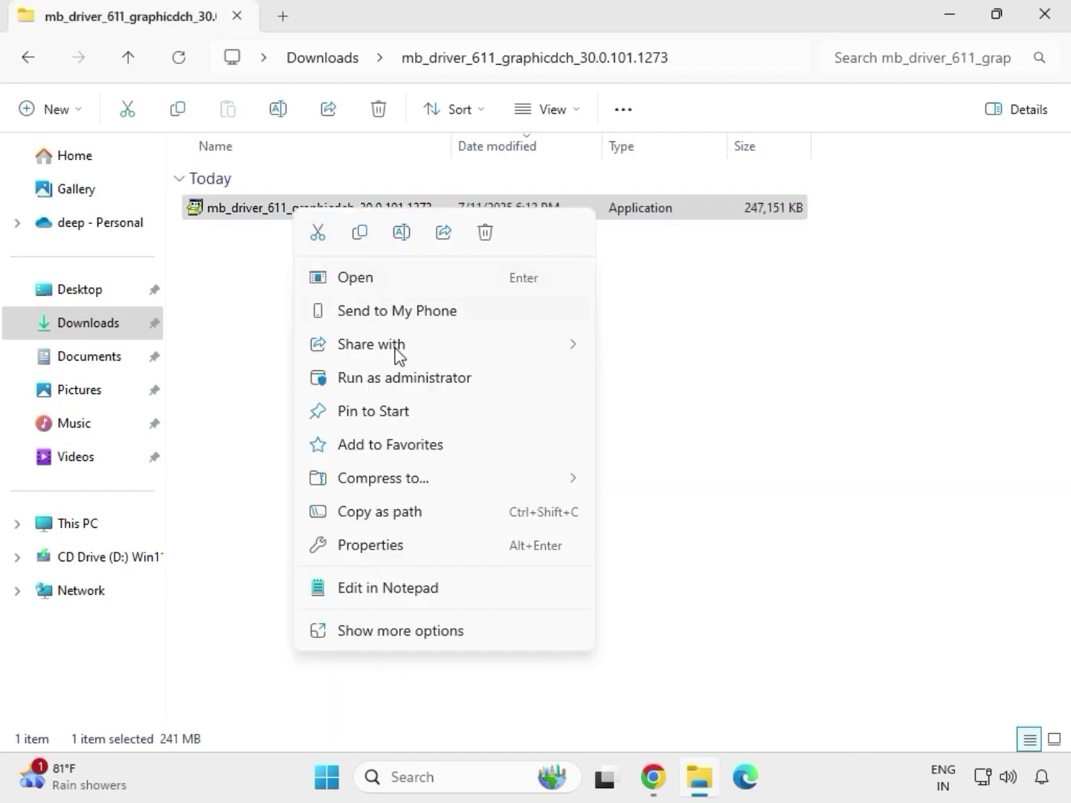
click(407, 379)
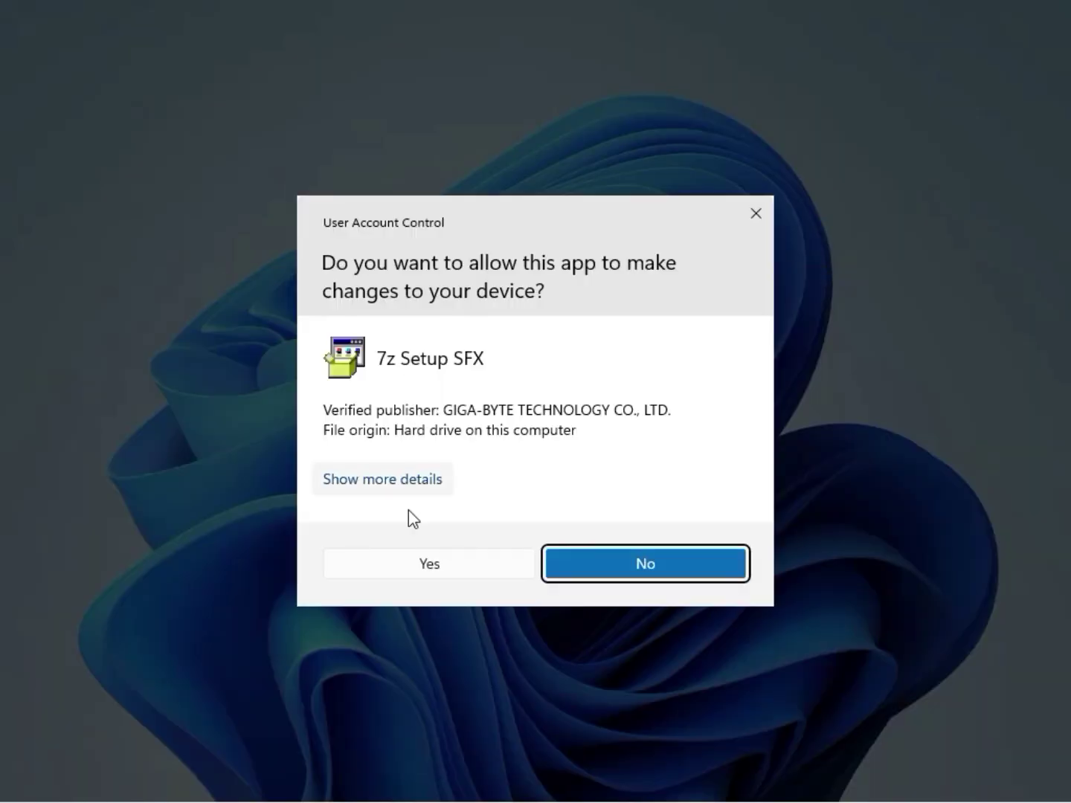
click(413, 569)
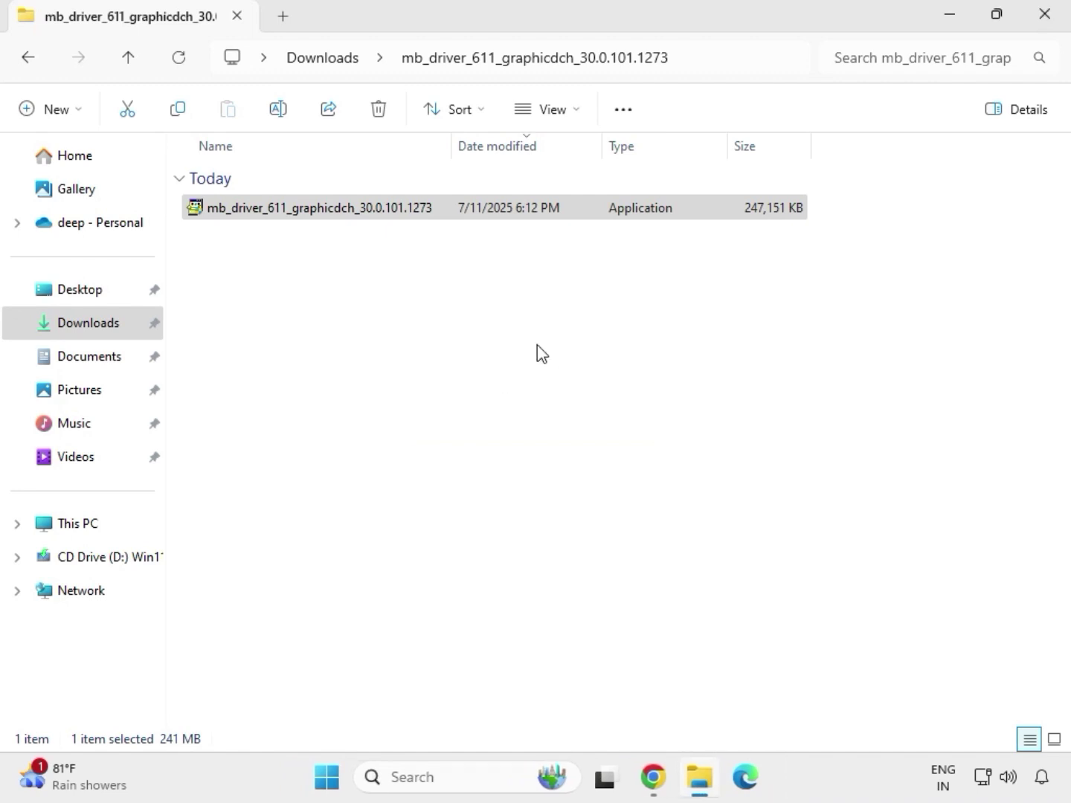
Step: Run Setup from the 9225.1_UAD_Win10_Win11 folder inside mb_driver_realtekdch_6.0.9225.1 as administrator and allow it to make changes to the device
click(337, 61)
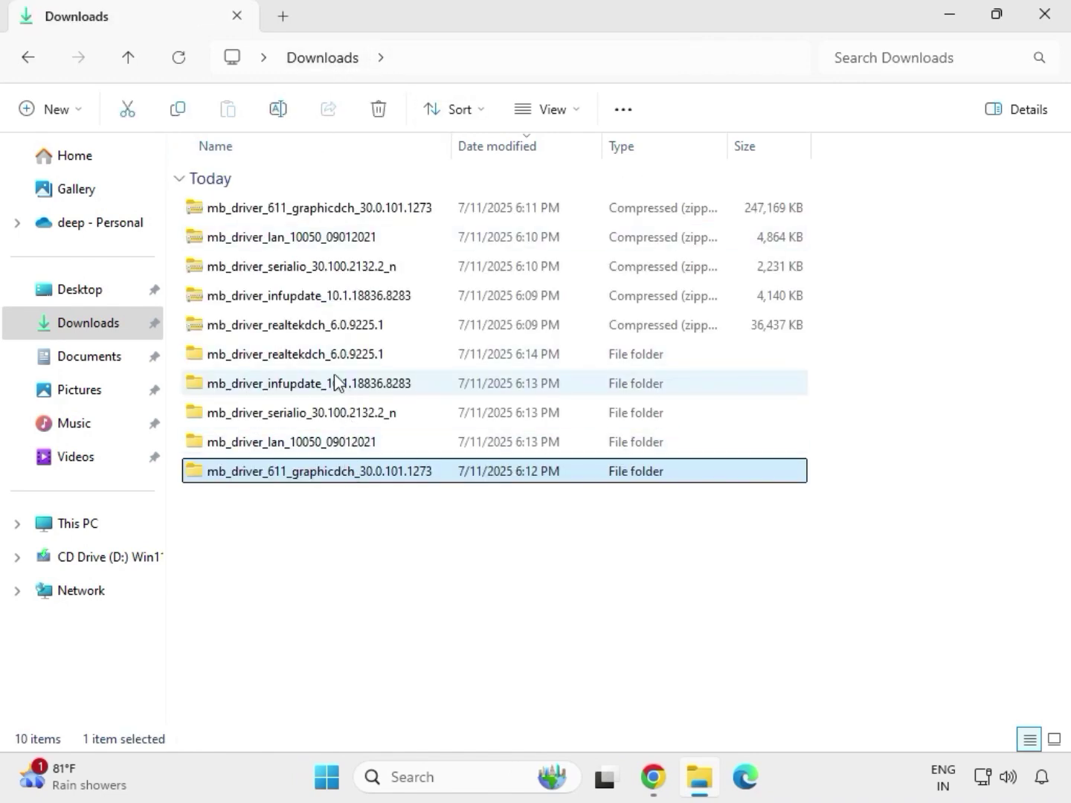
double_click(328, 354)
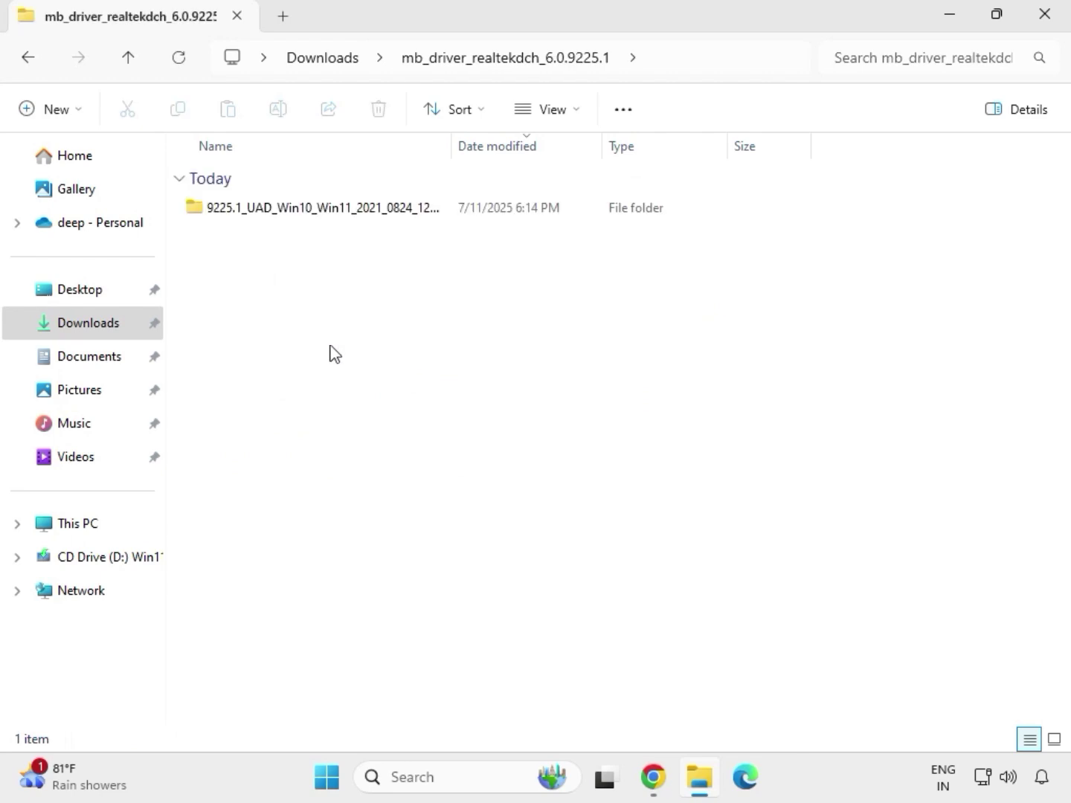
double_click(312, 209)
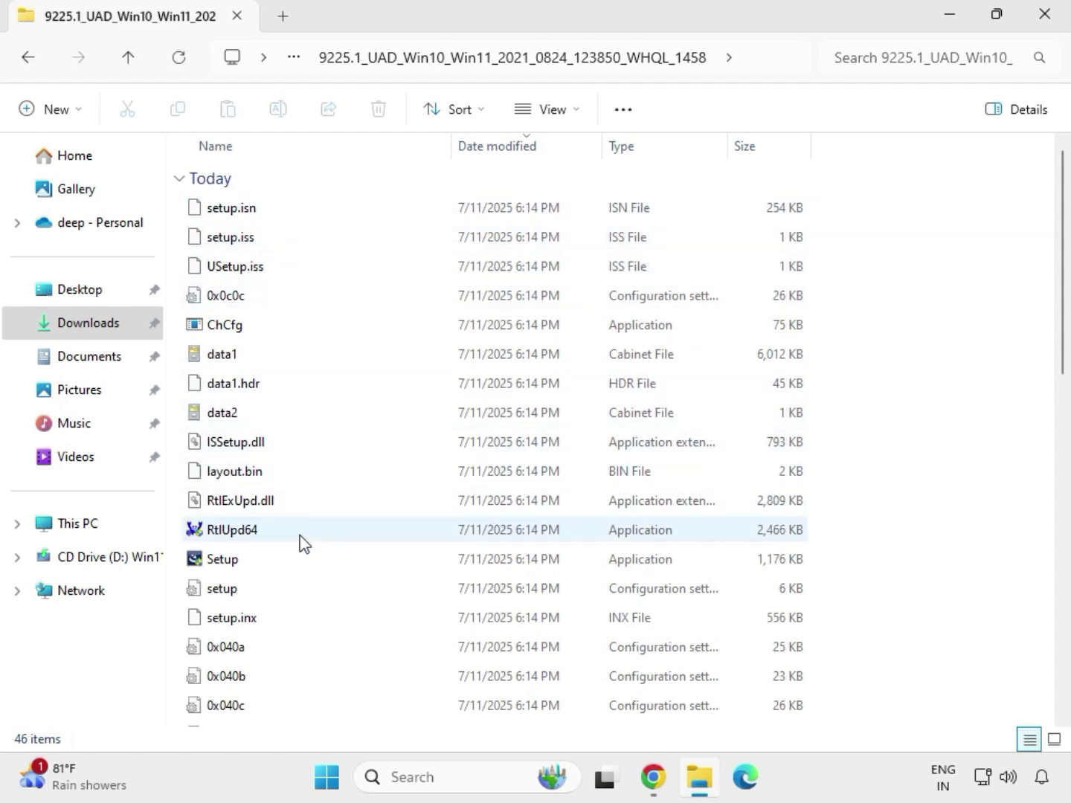
click(286, 570)
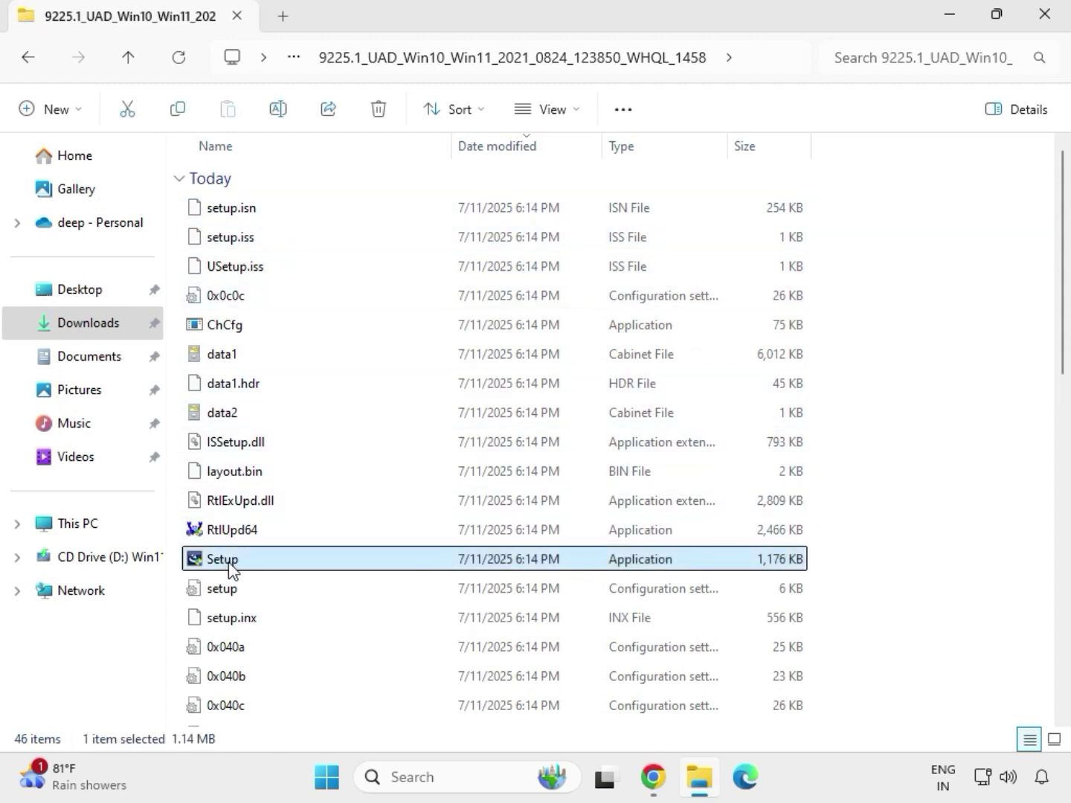
right_click(245, 566)
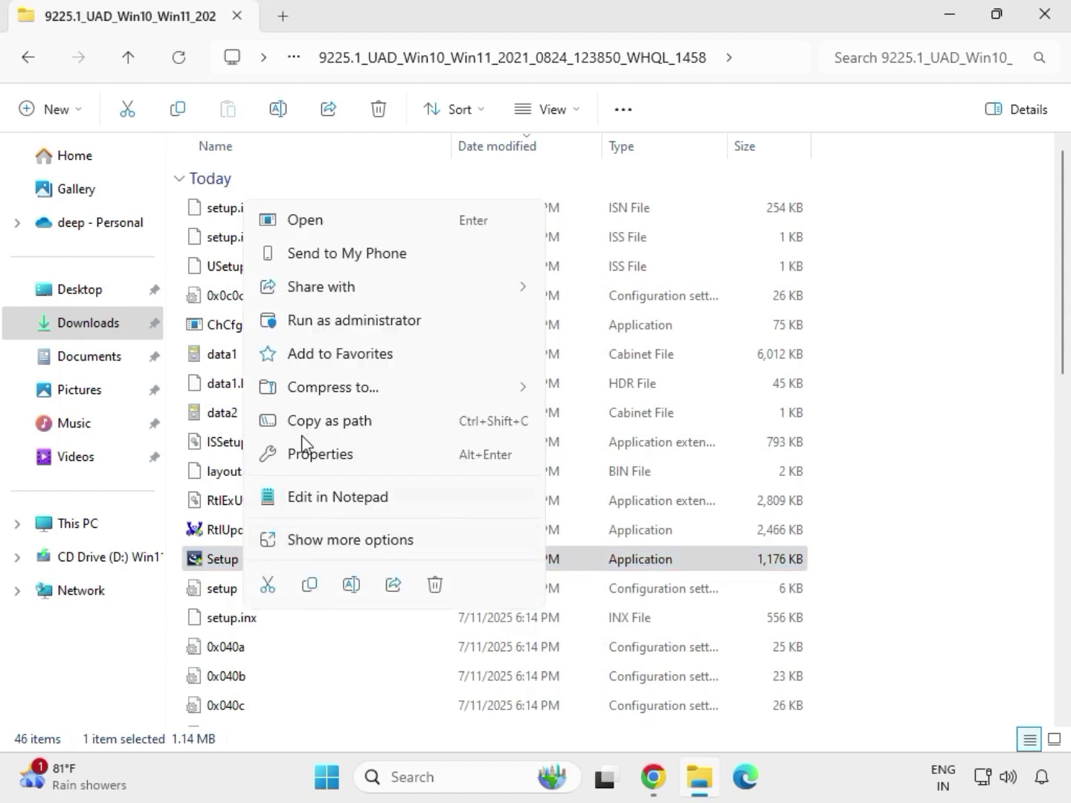
click(327, 322)
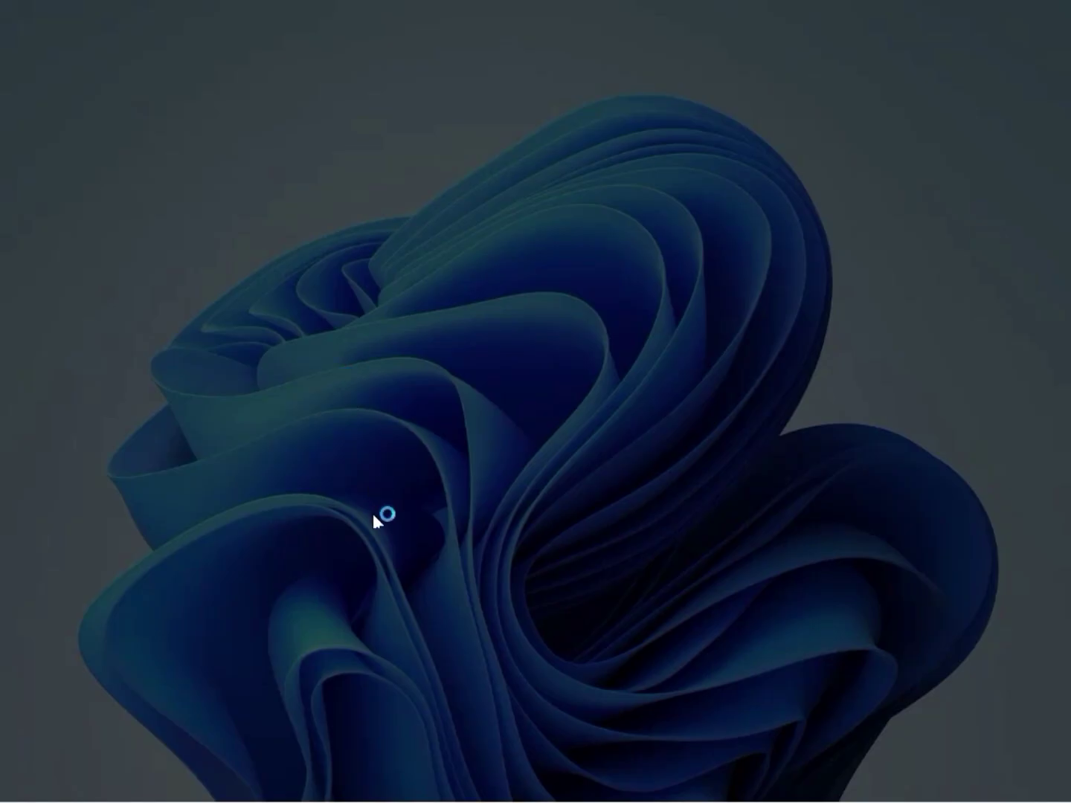
click(383, 564)
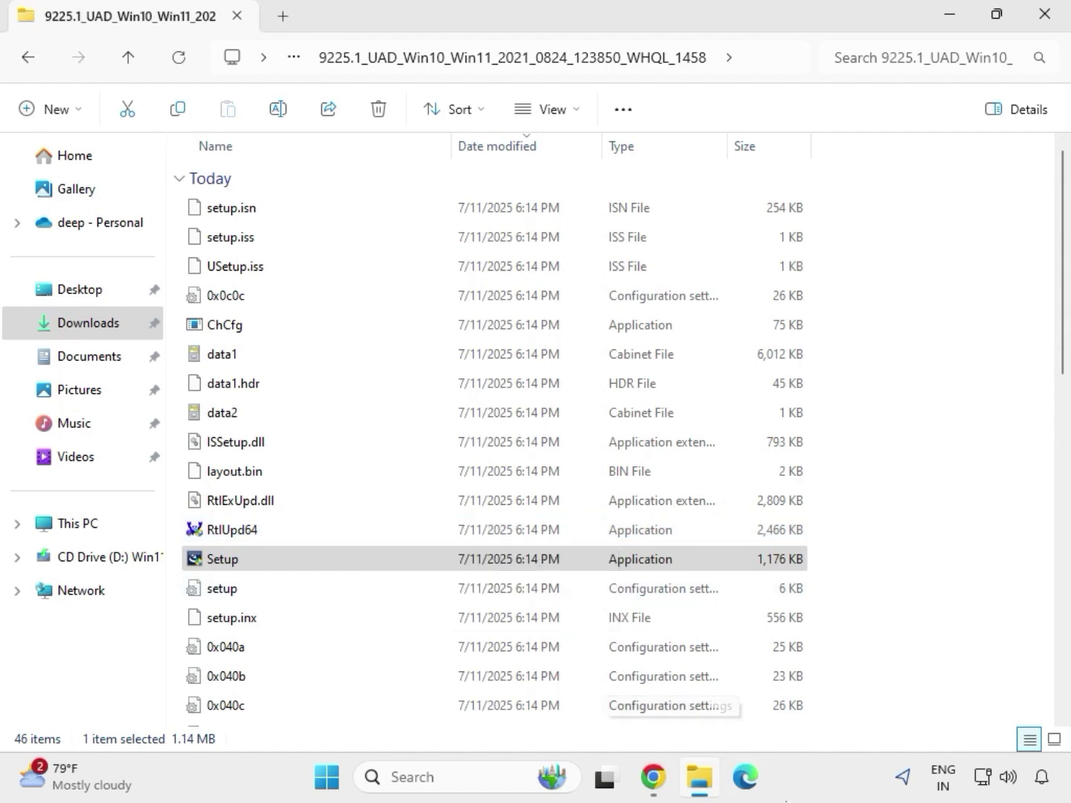
Step: Go through the Realtek Audio Driver 6.0.9225.1 installation wizard and finish it without restarting the computer
mouse_move(773, 788)
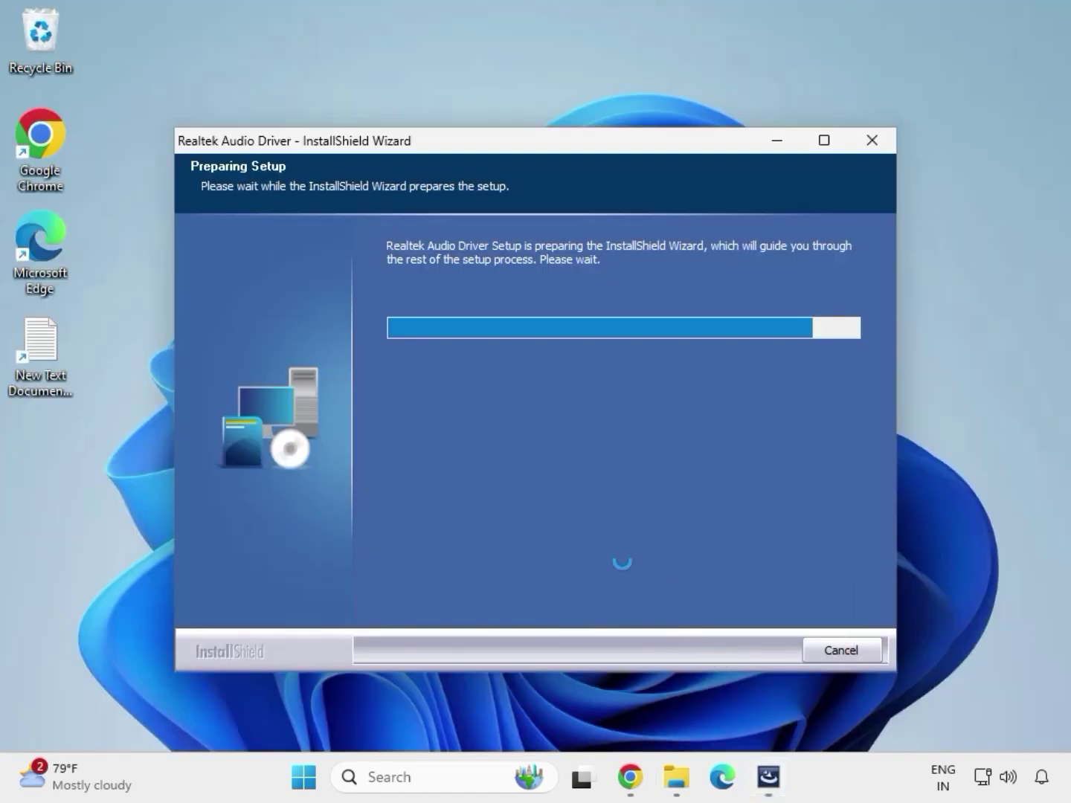
click(712, 661)
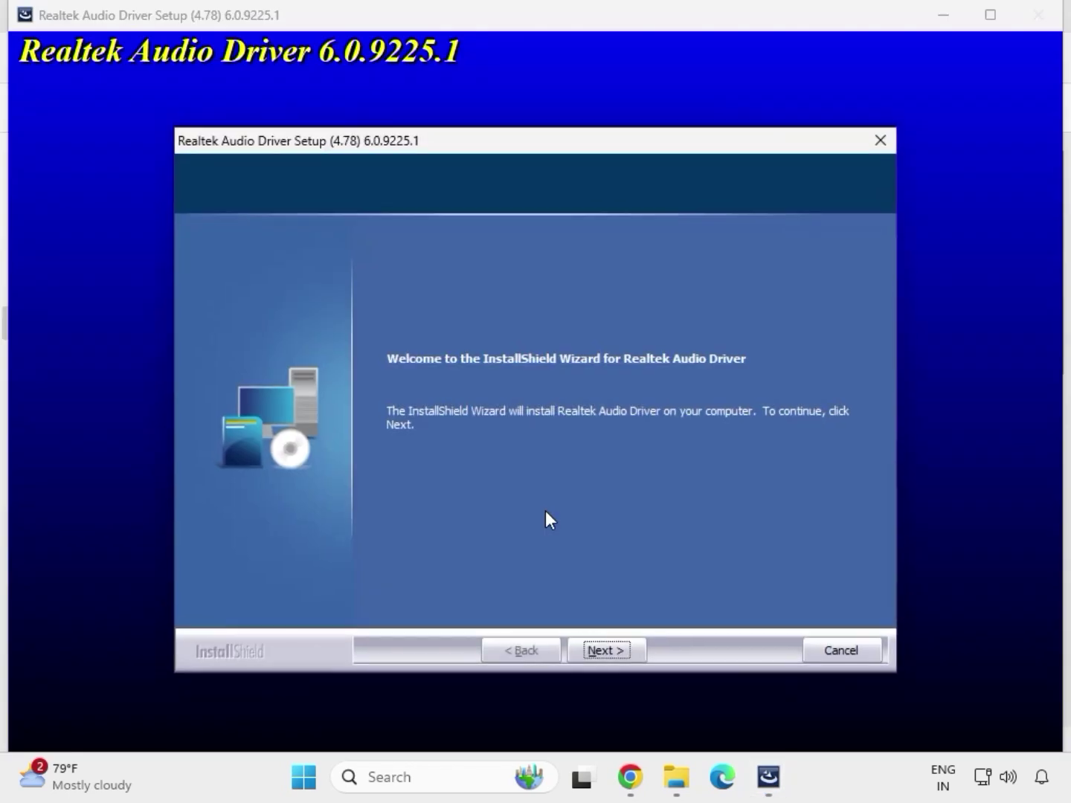
click(607, 648)
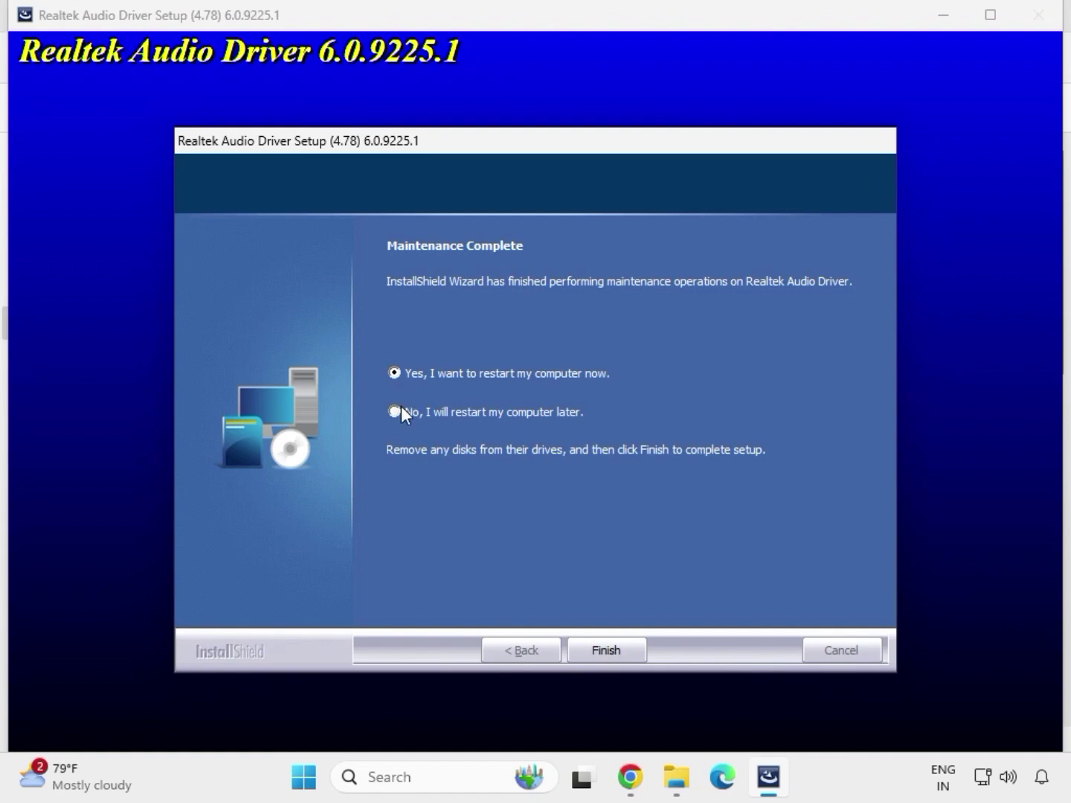
click(605, 650)
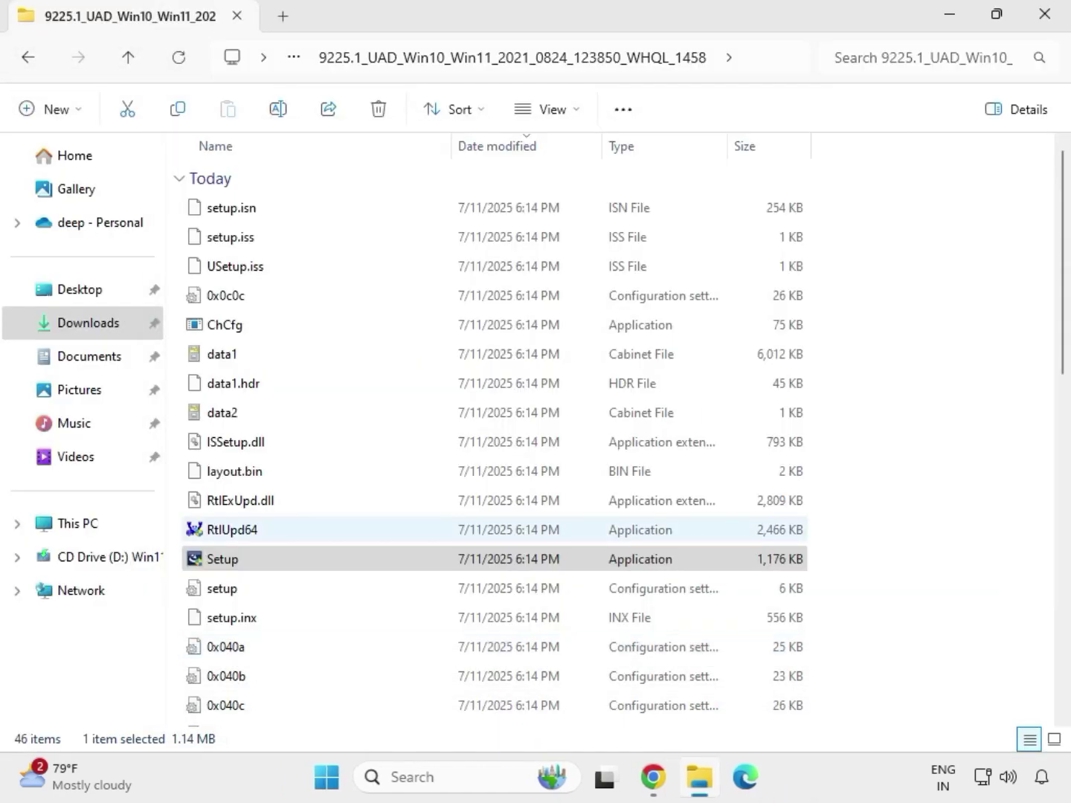